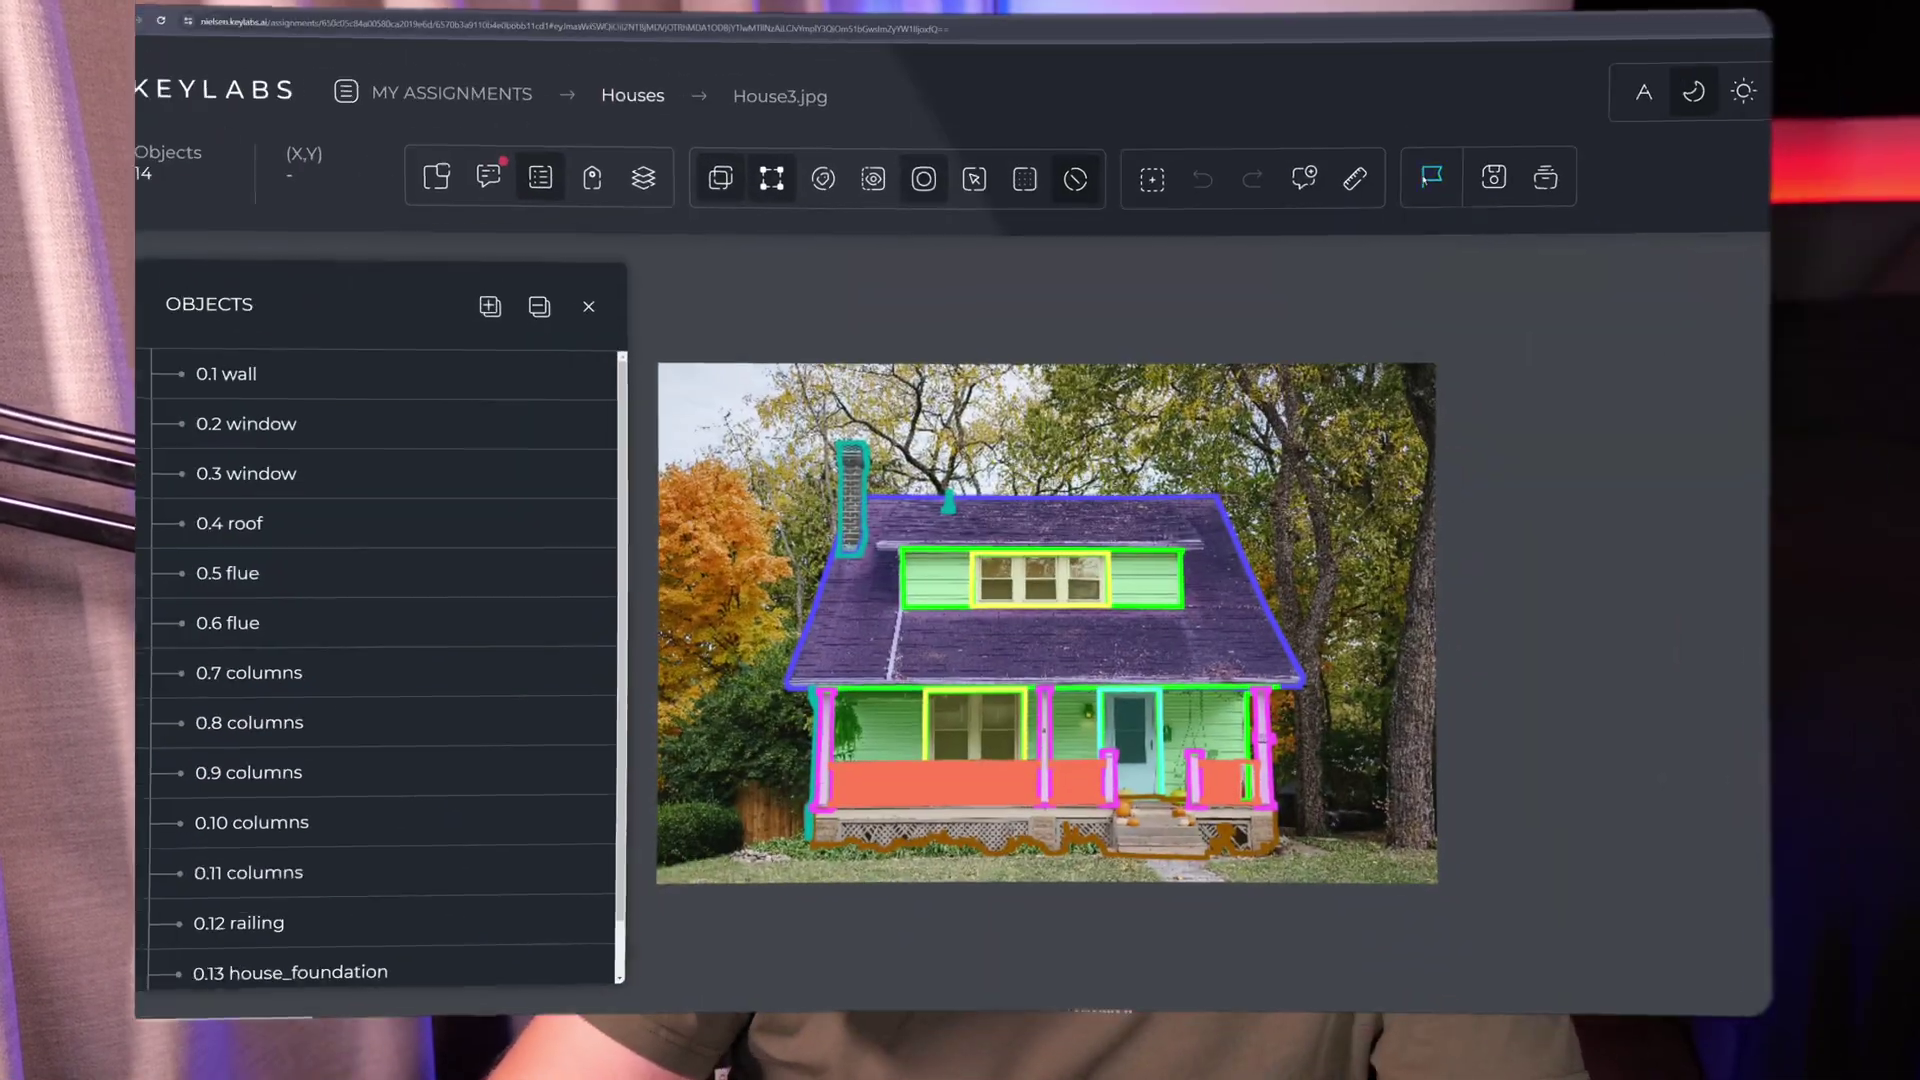
Step: Open the Houses project's file list and preview the annotated image House3.jpg
left_click(1425, 183)
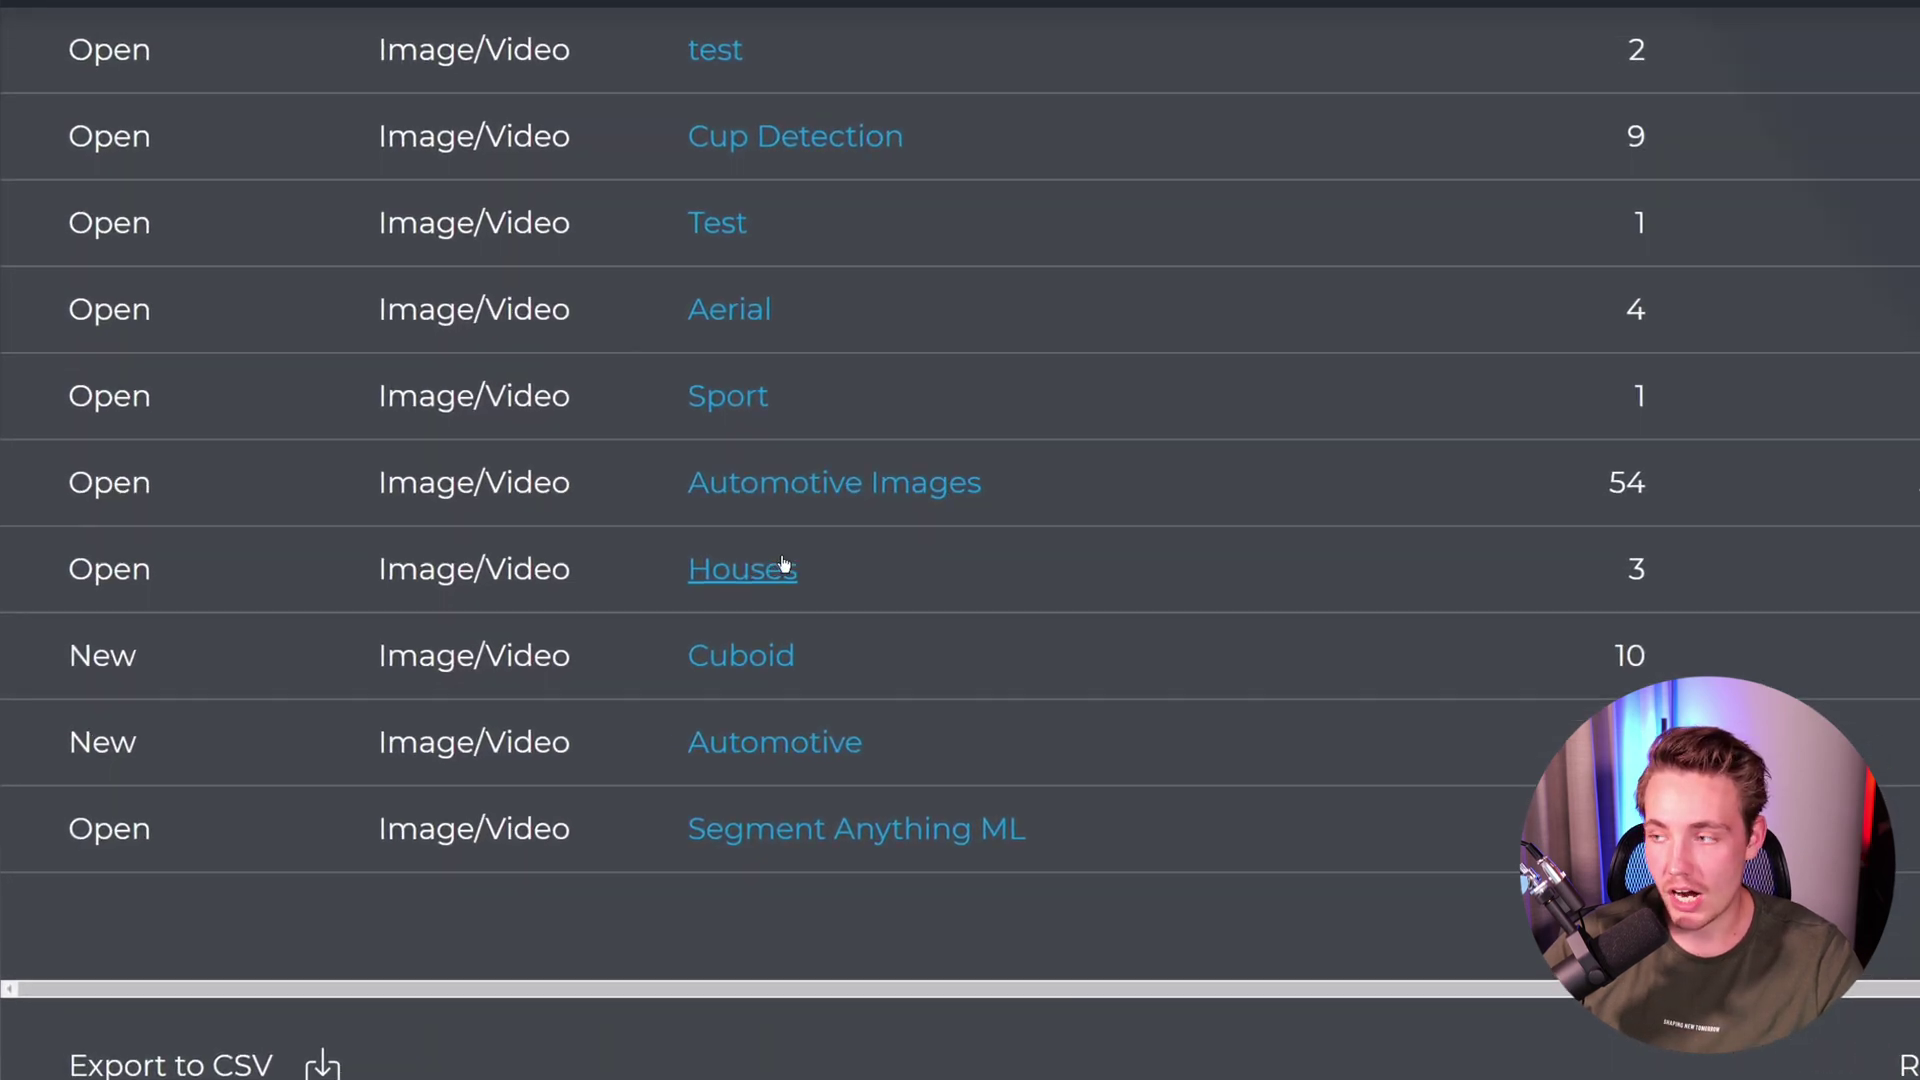
left_click(785, 562)
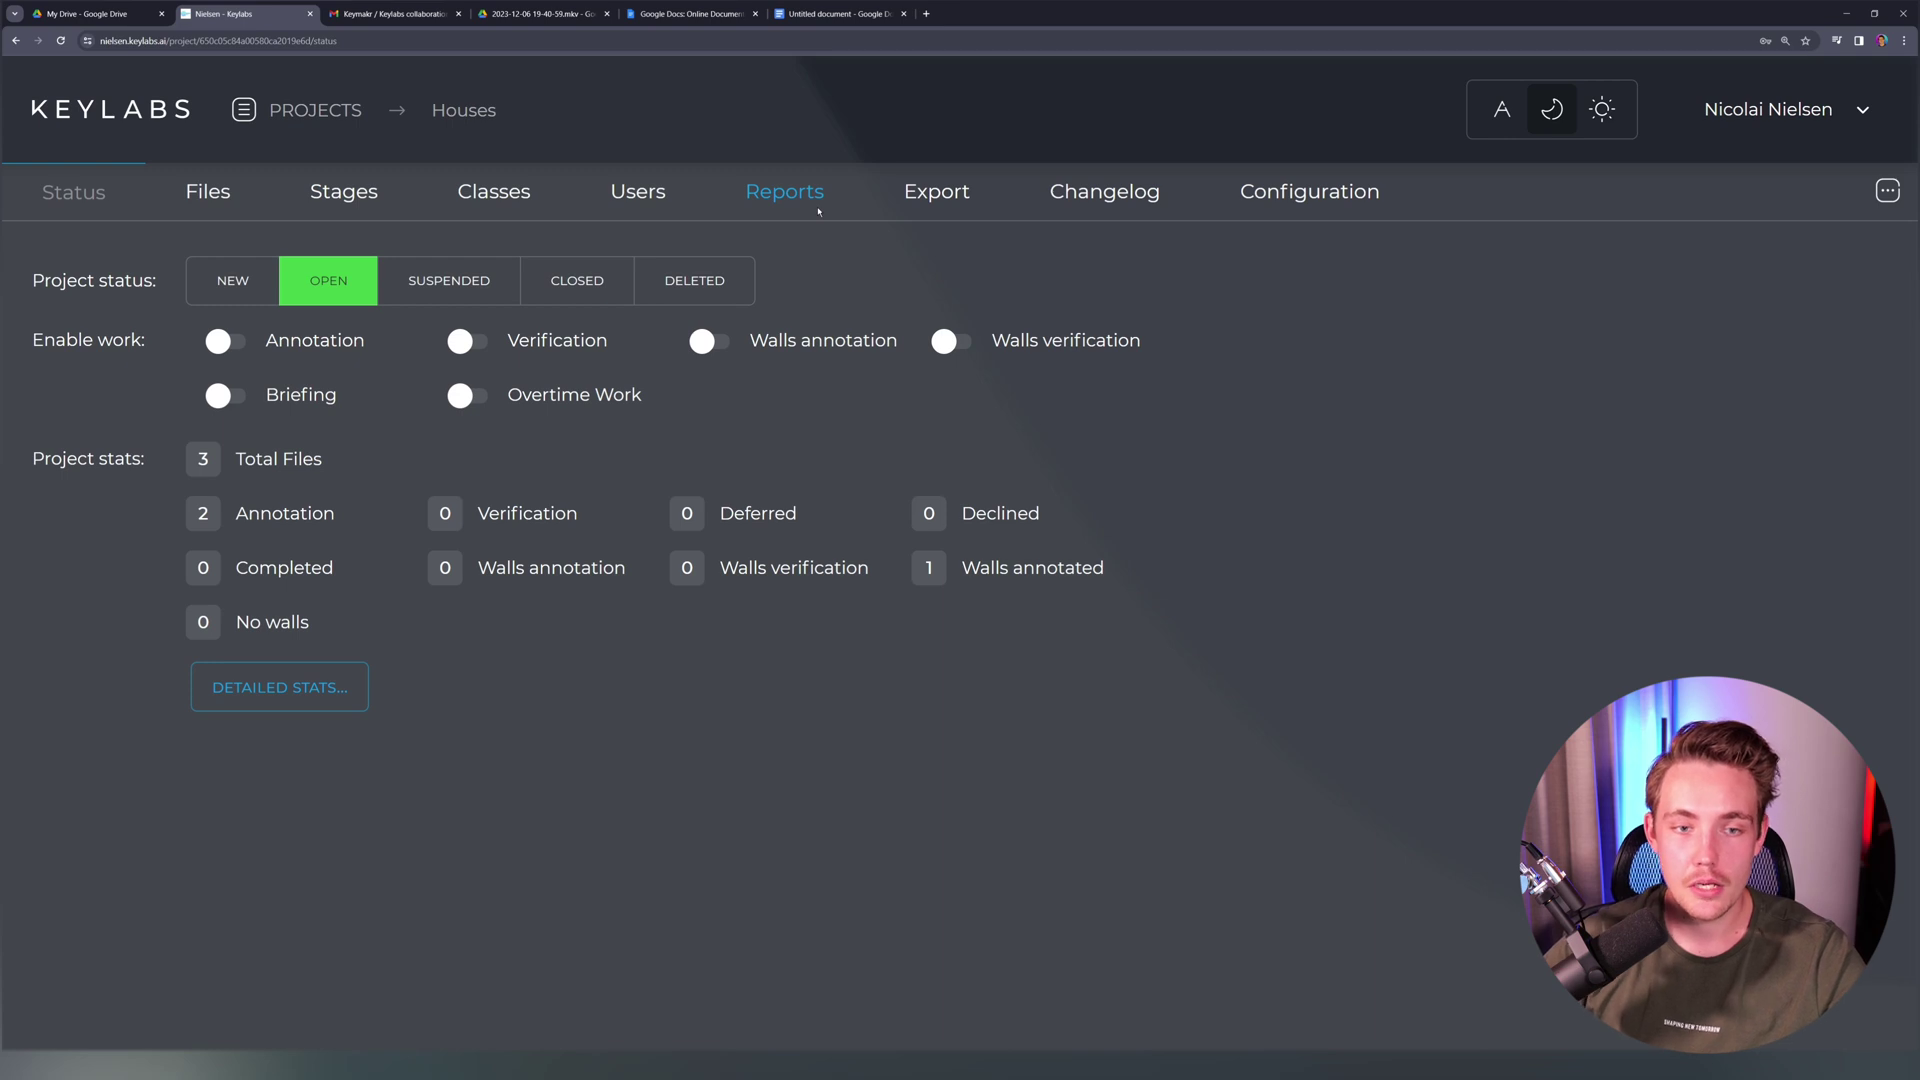
left_click(208, 191)
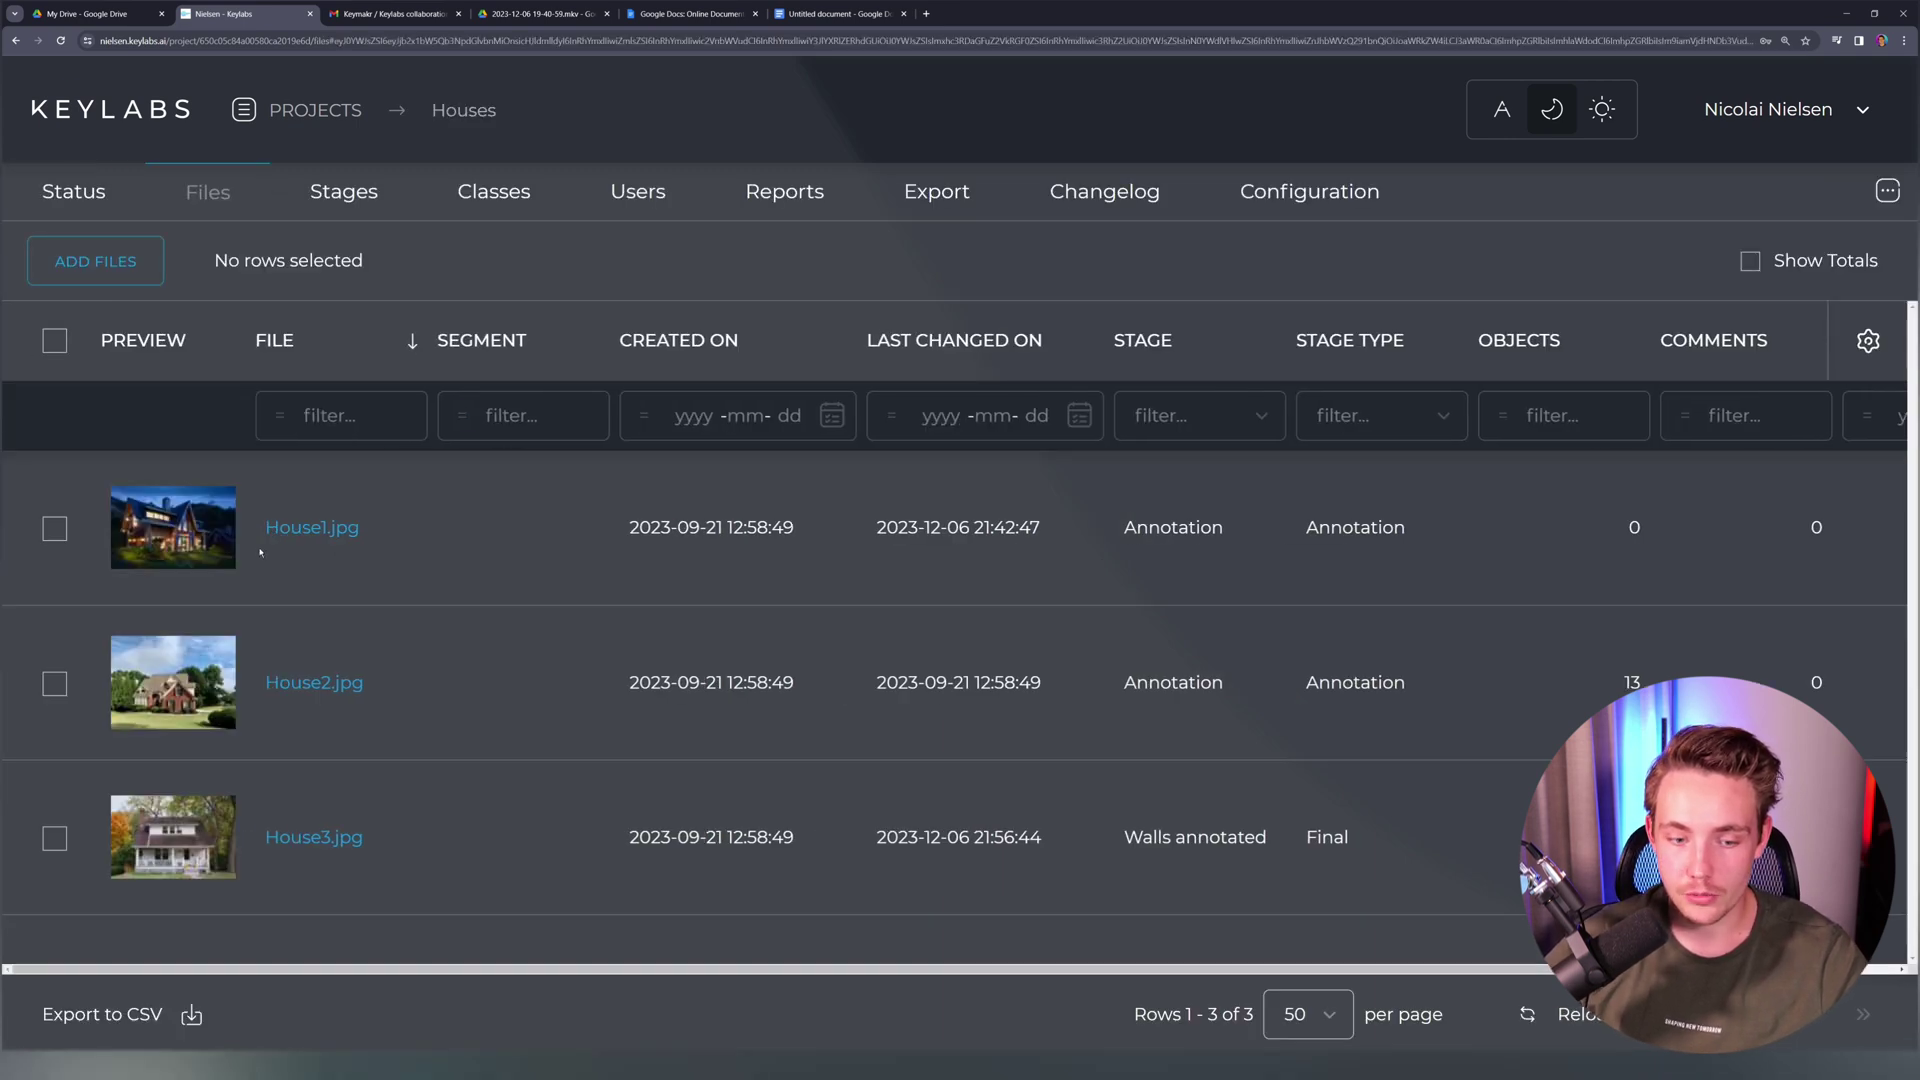
left_click(318, 845)
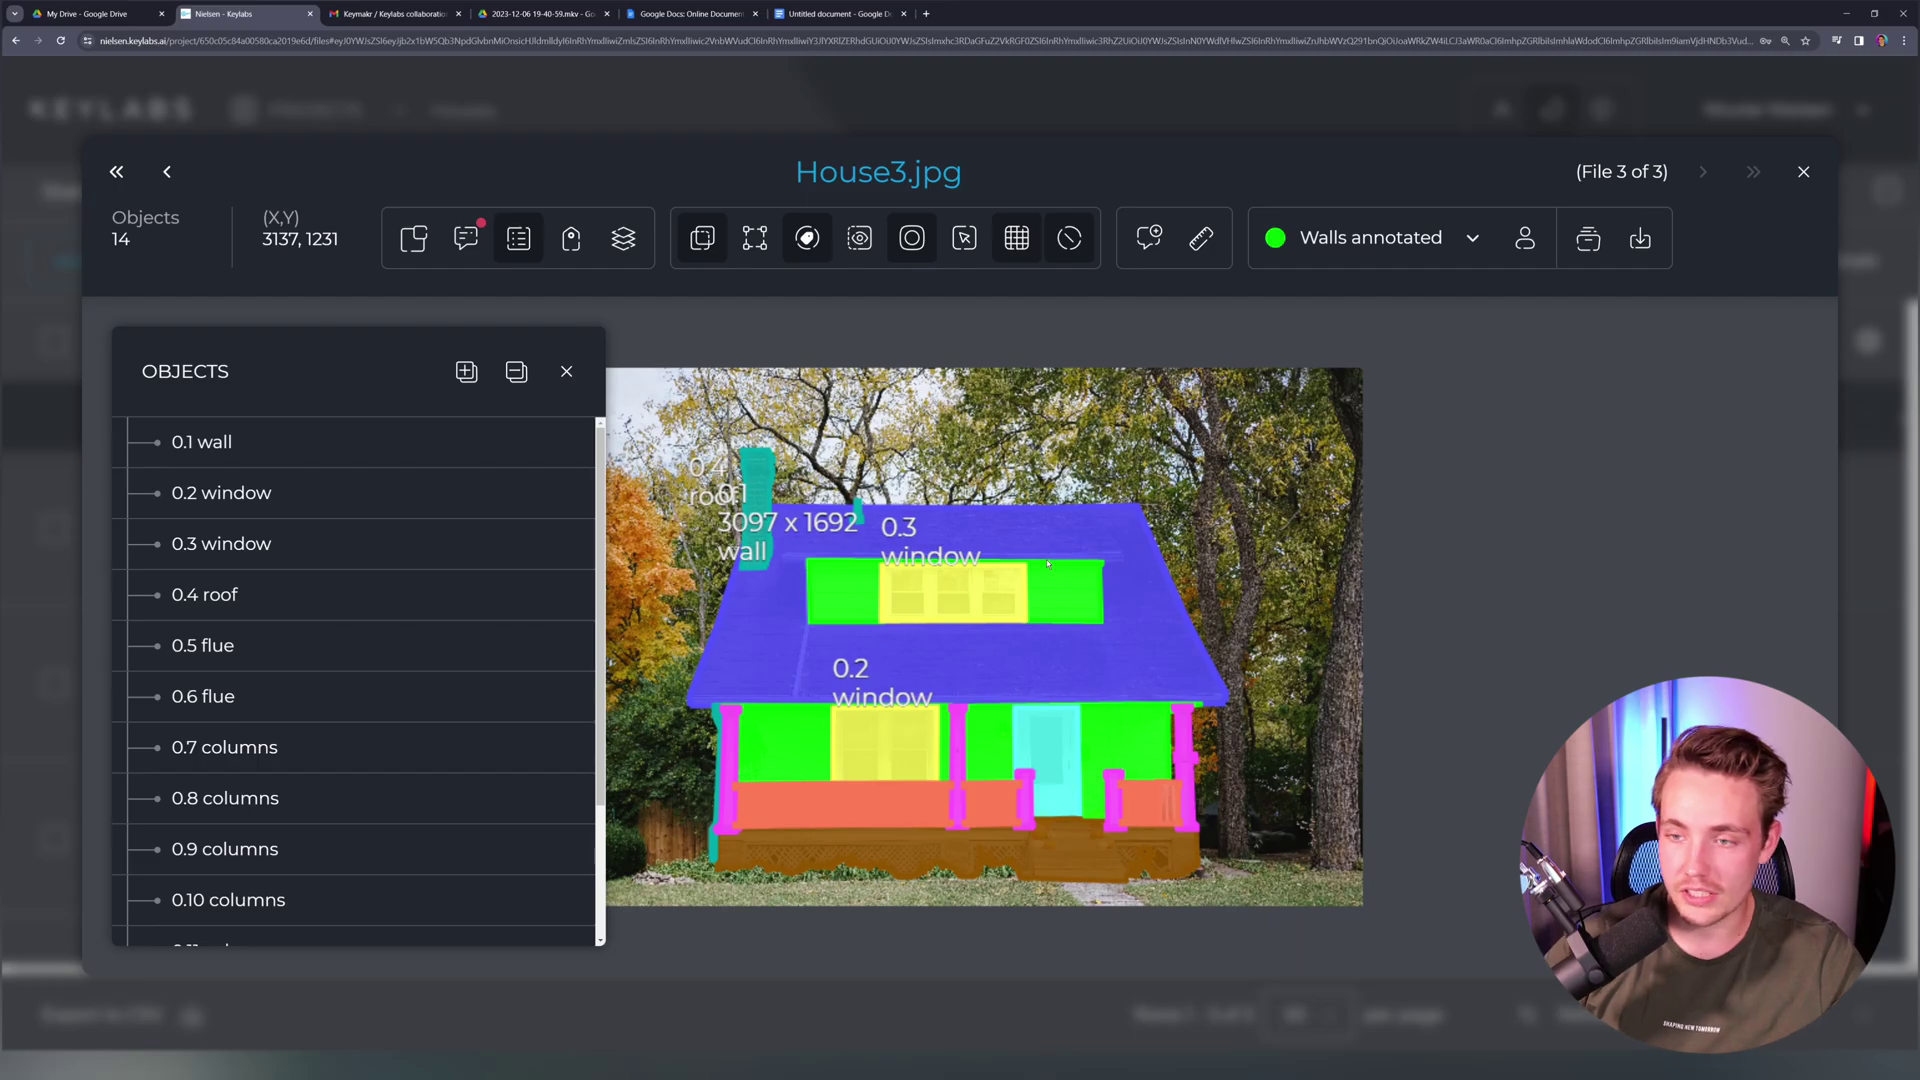
key("Escape")
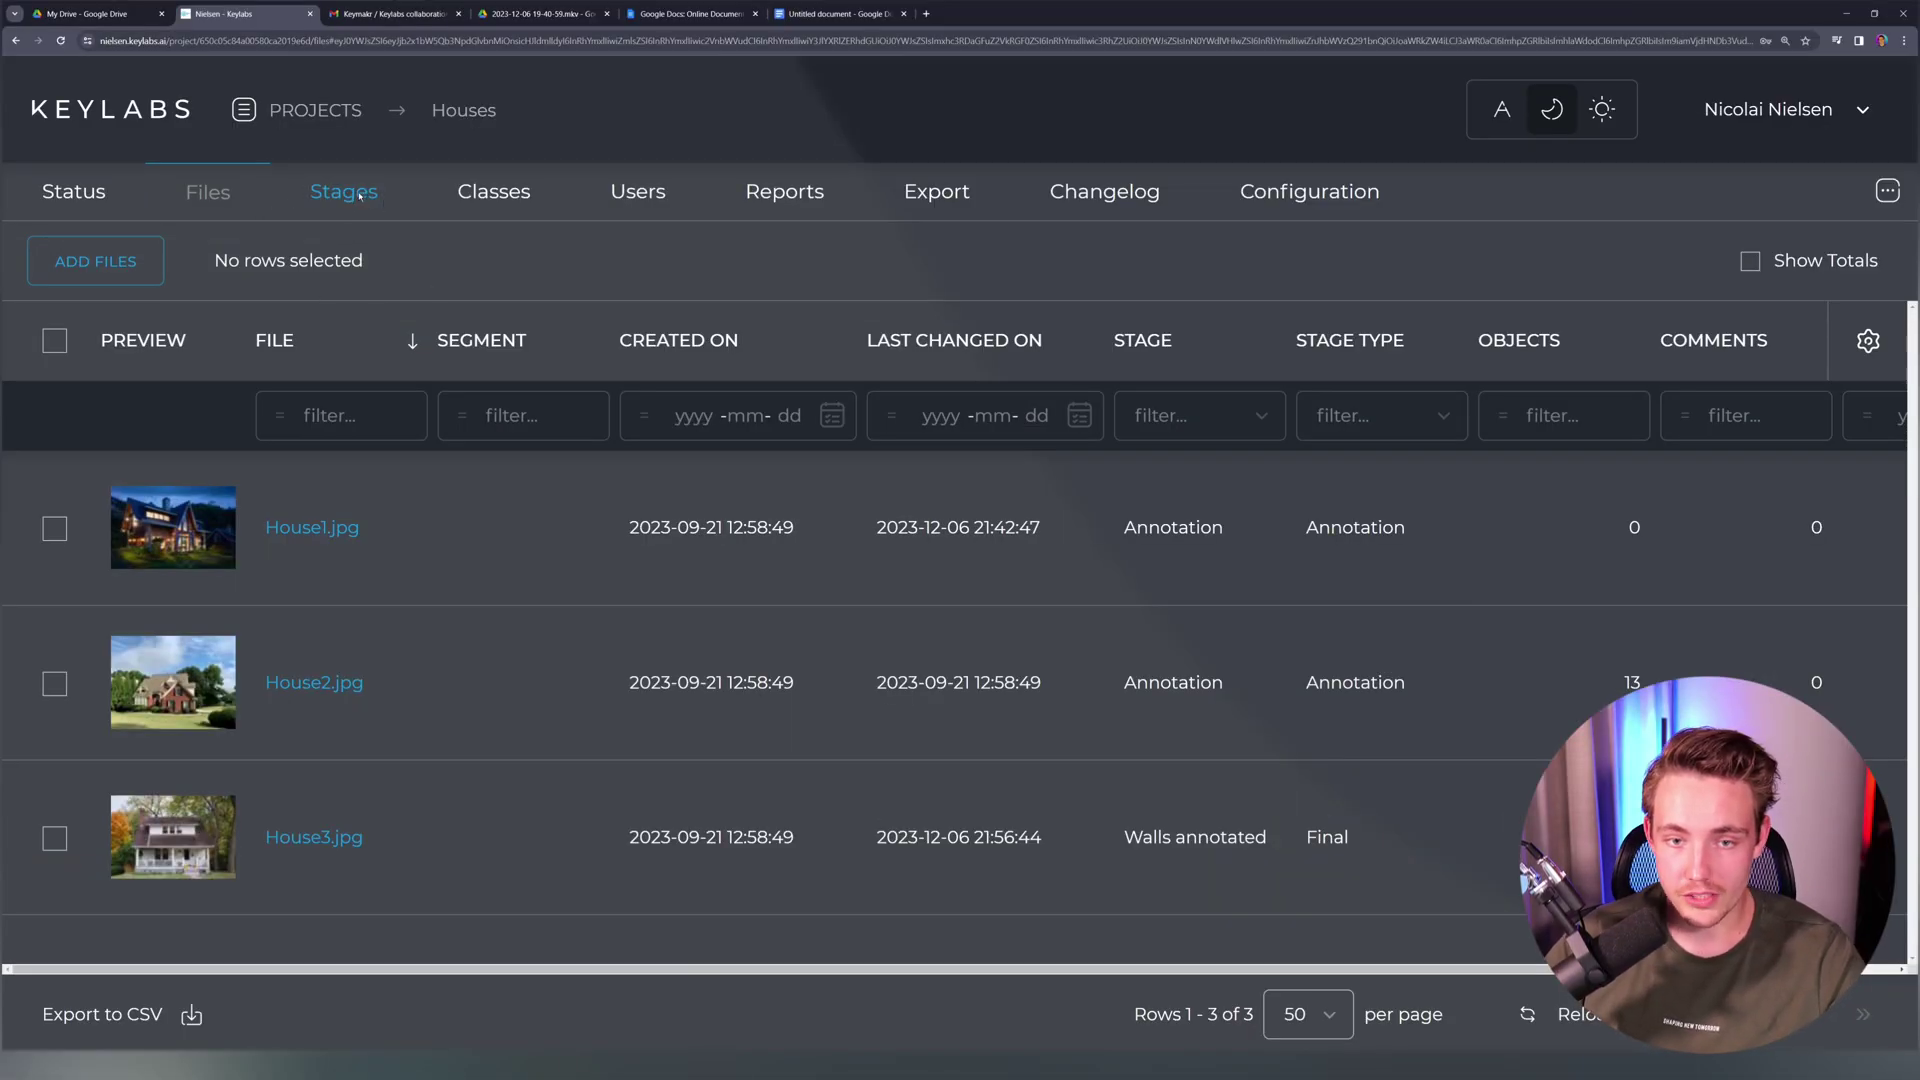
Step: Review the project's Annotation and Verification stages, checking title, color, annotatable classes, export ID and transitions
left_click(359, 195)
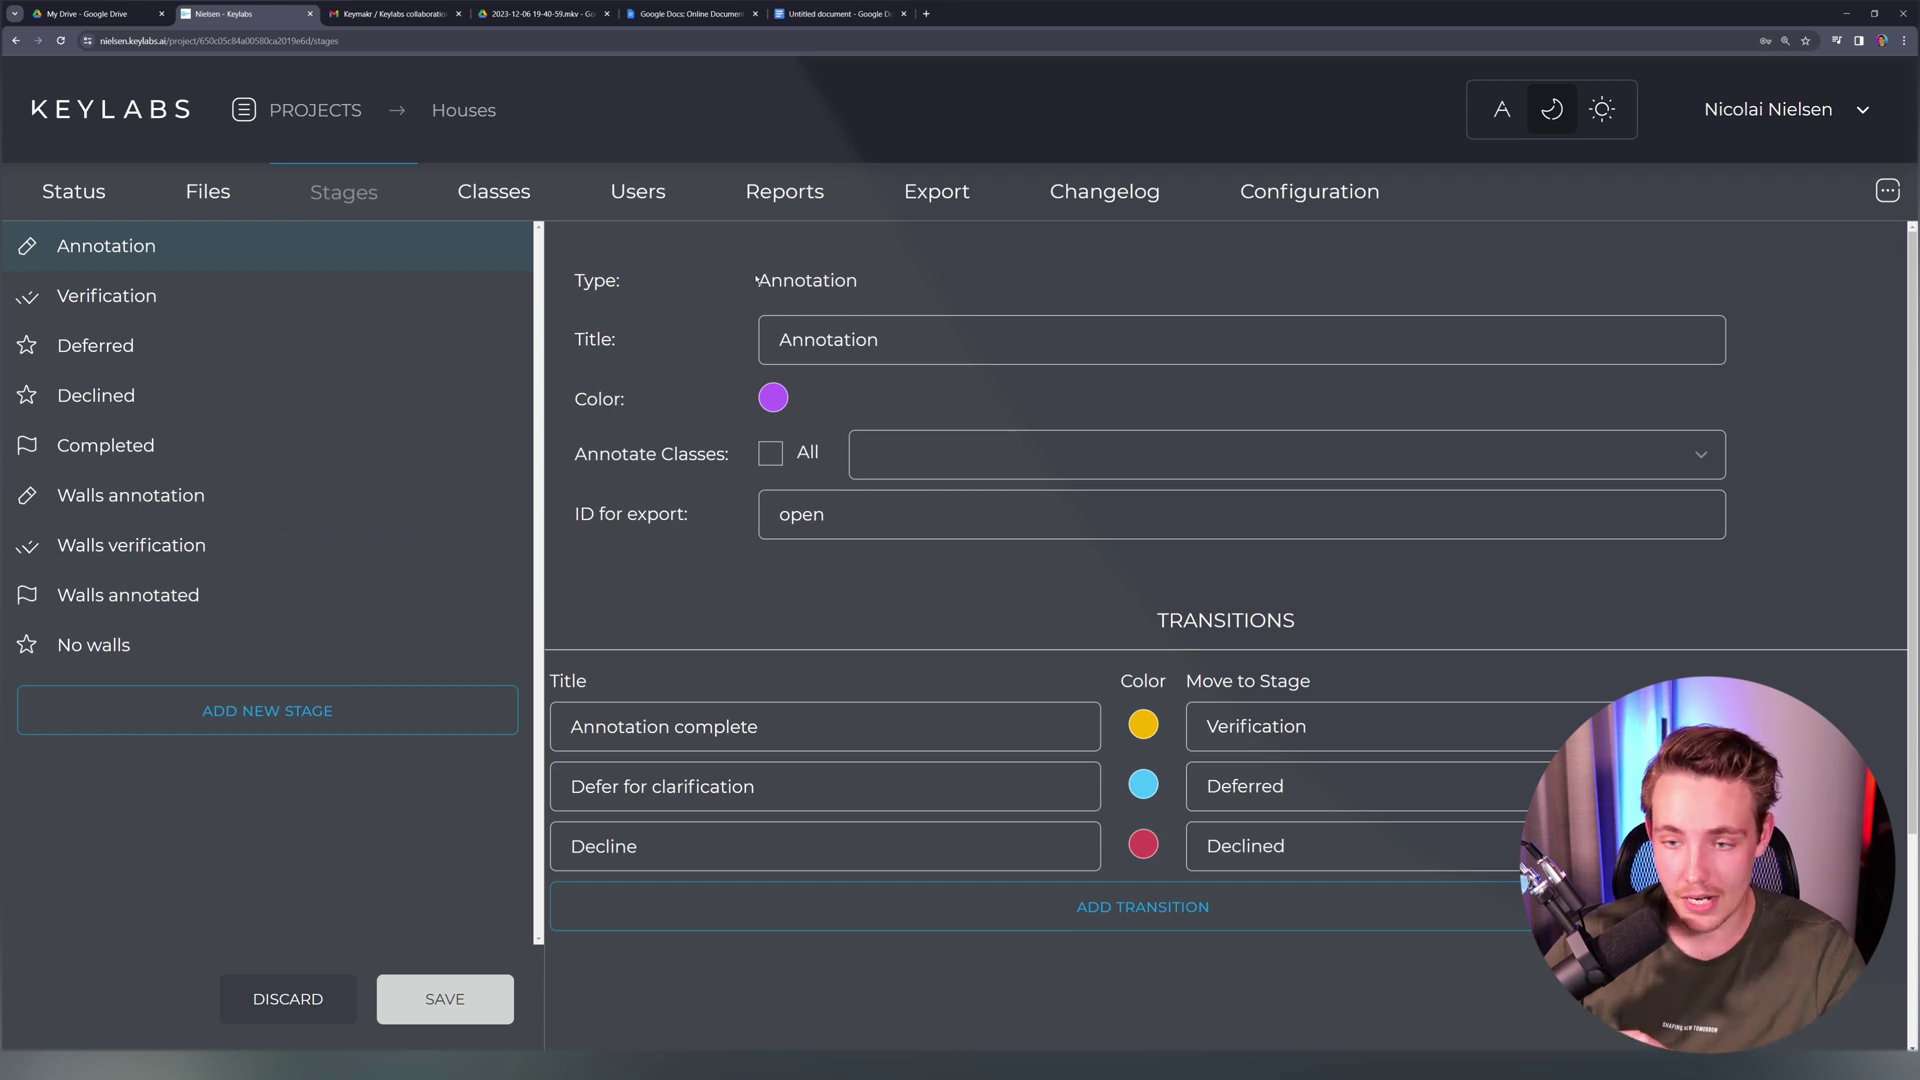
left_click(831, 338)
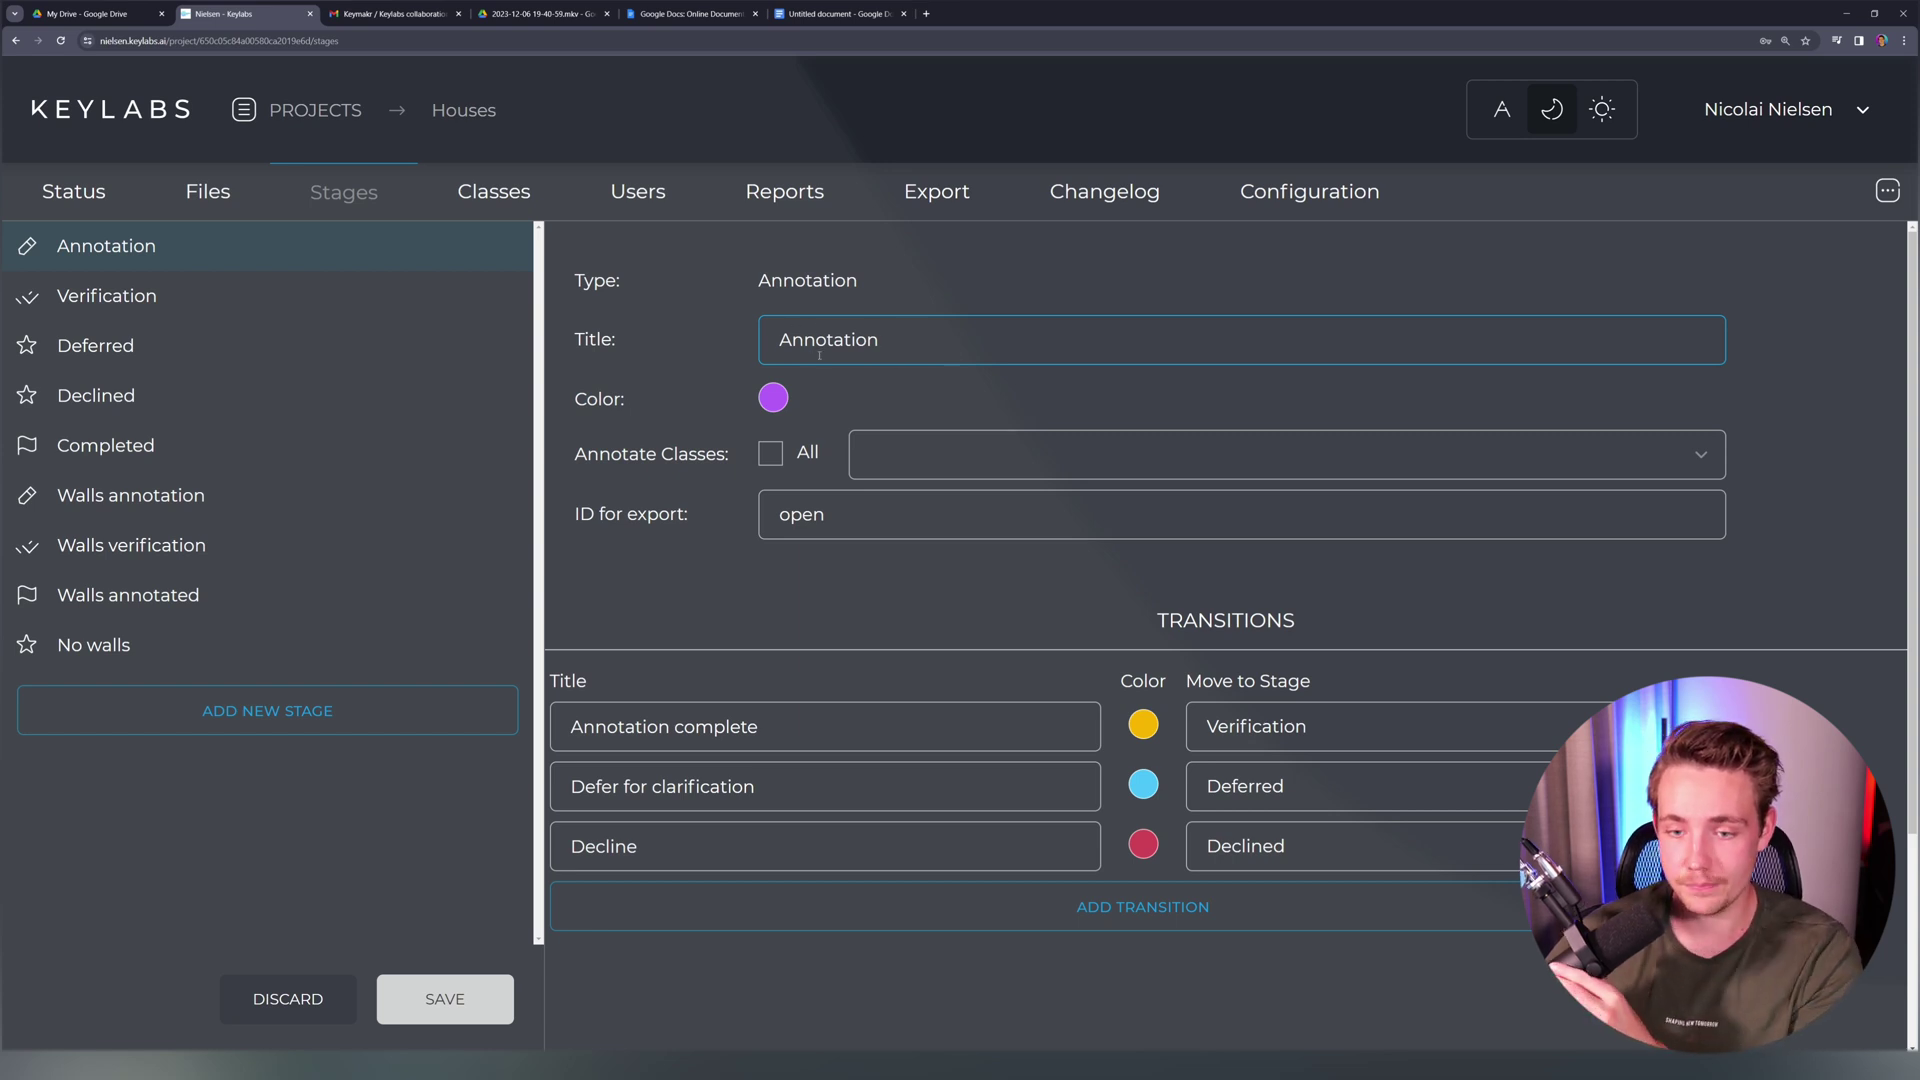
left_click(781, 398)
left_click(844, 394)
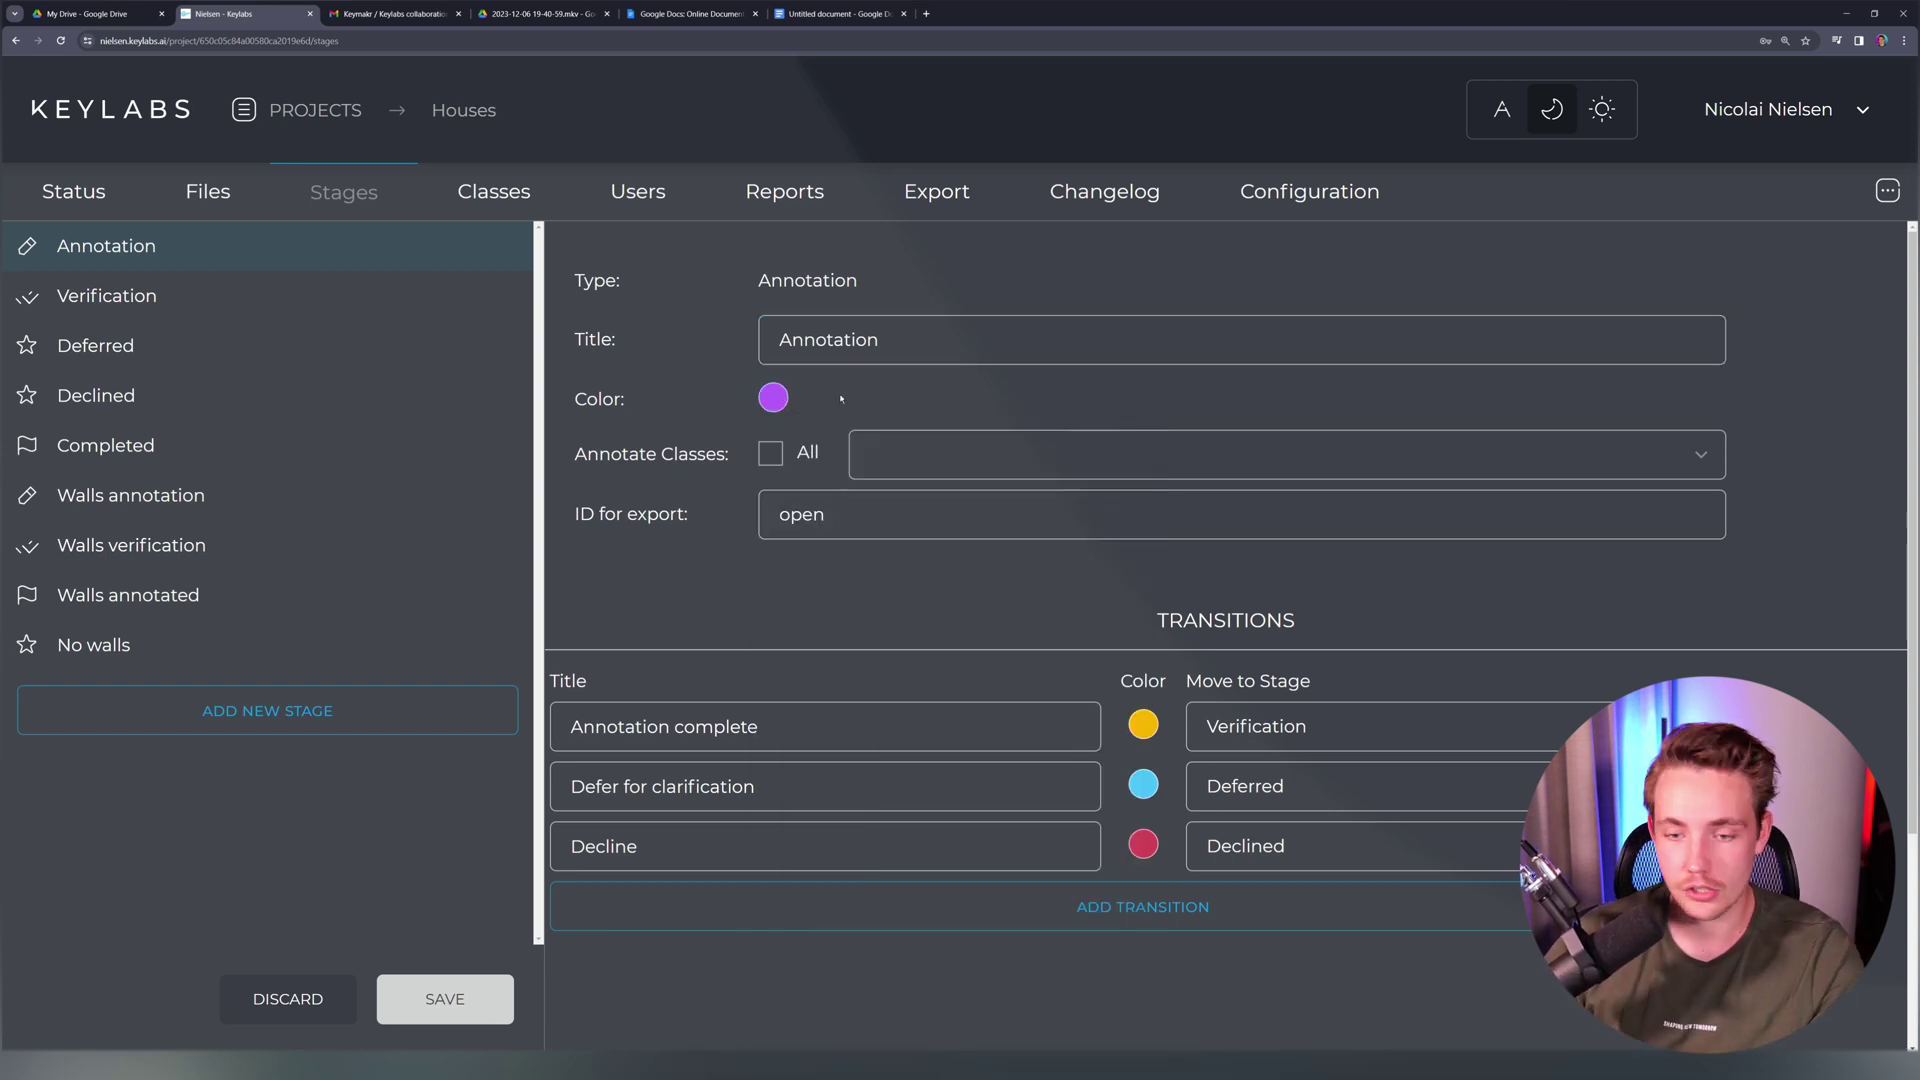
left_click(1069, 511)
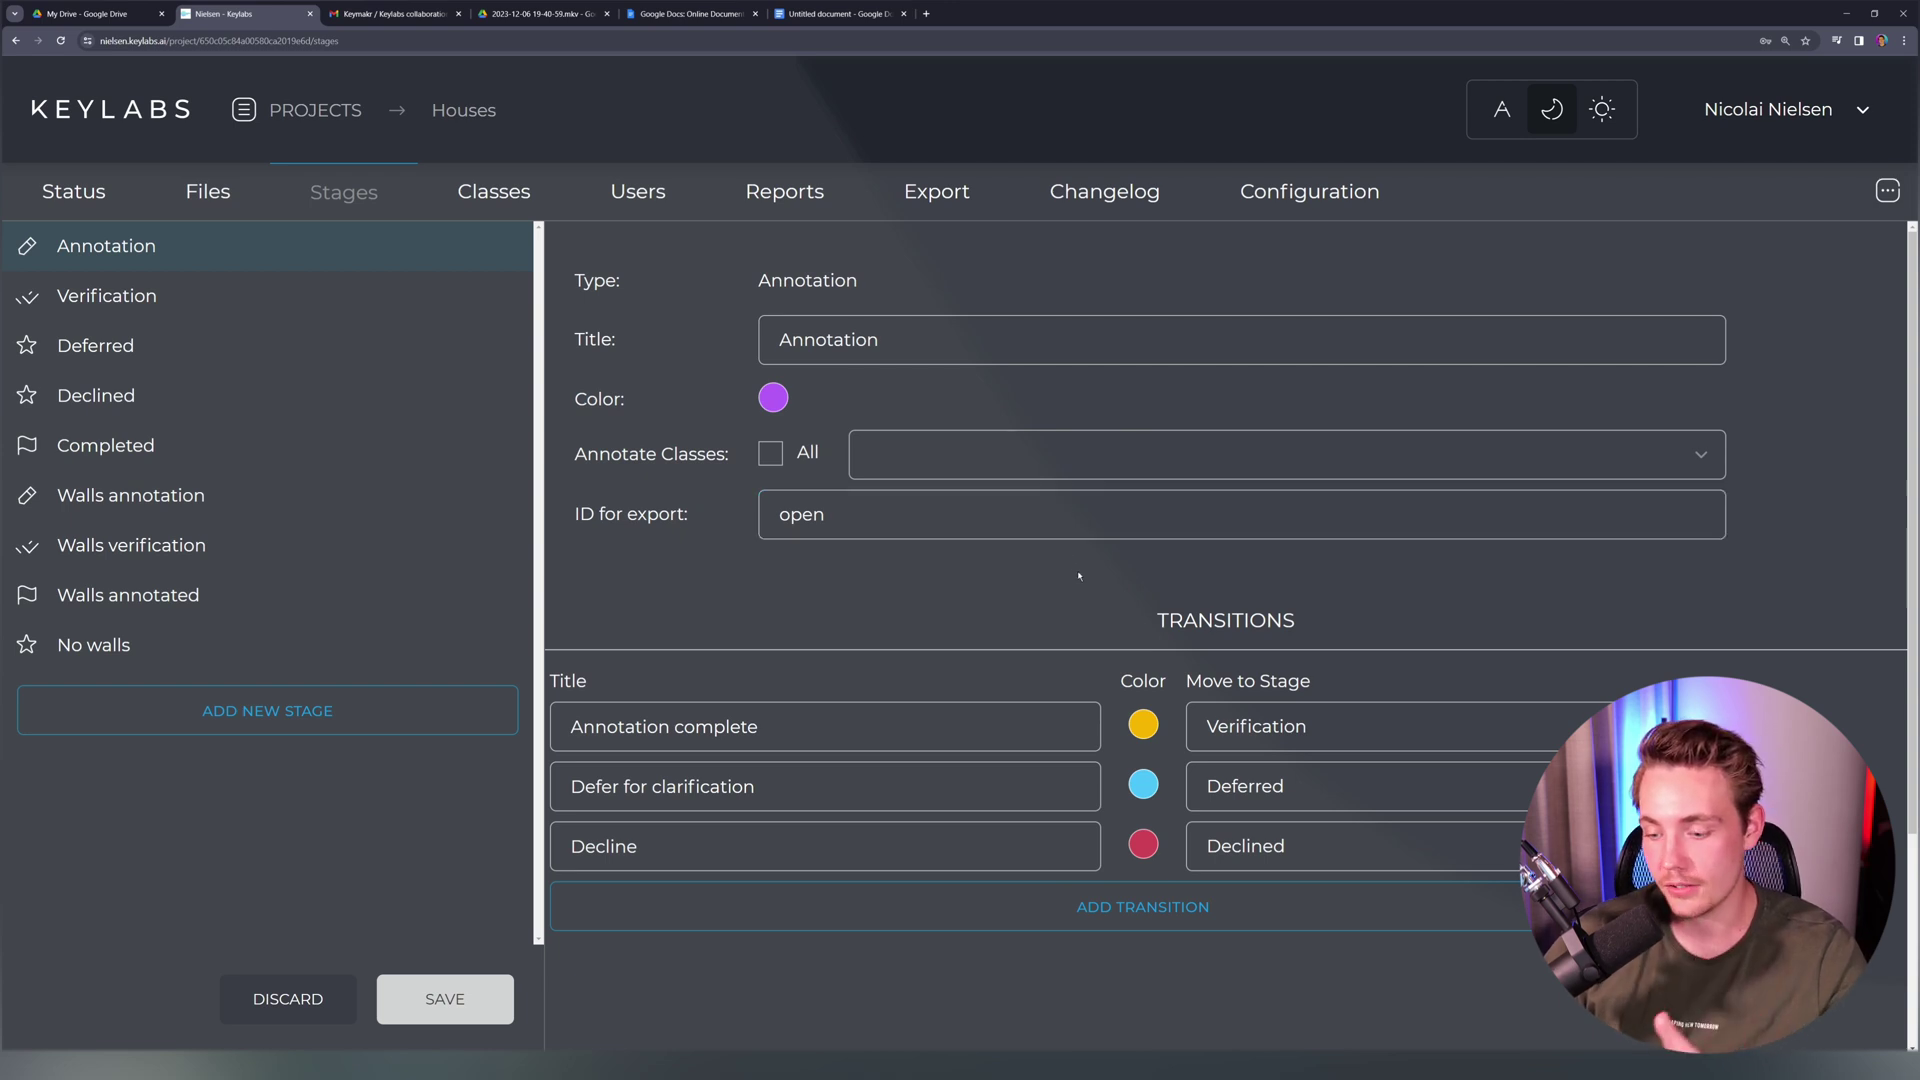
left_click(1057, 458)
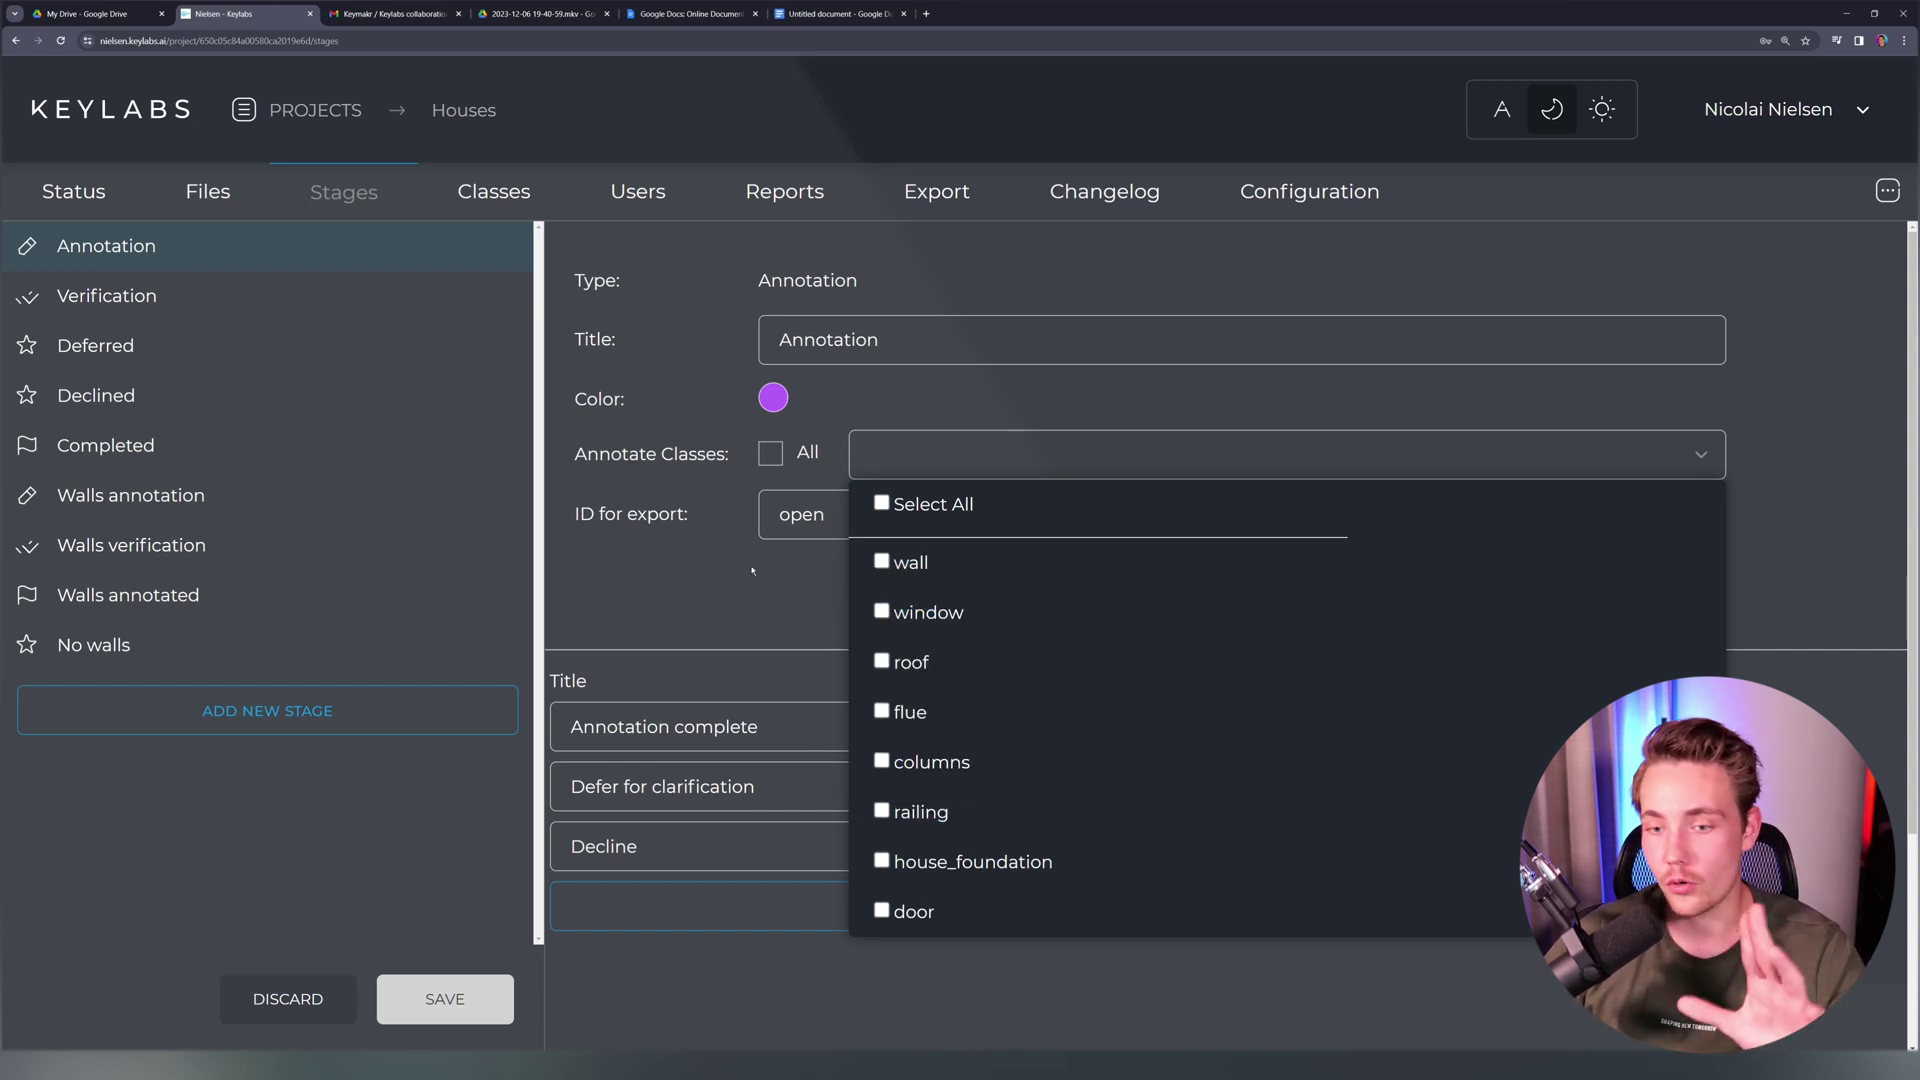
left_click(705, 434)
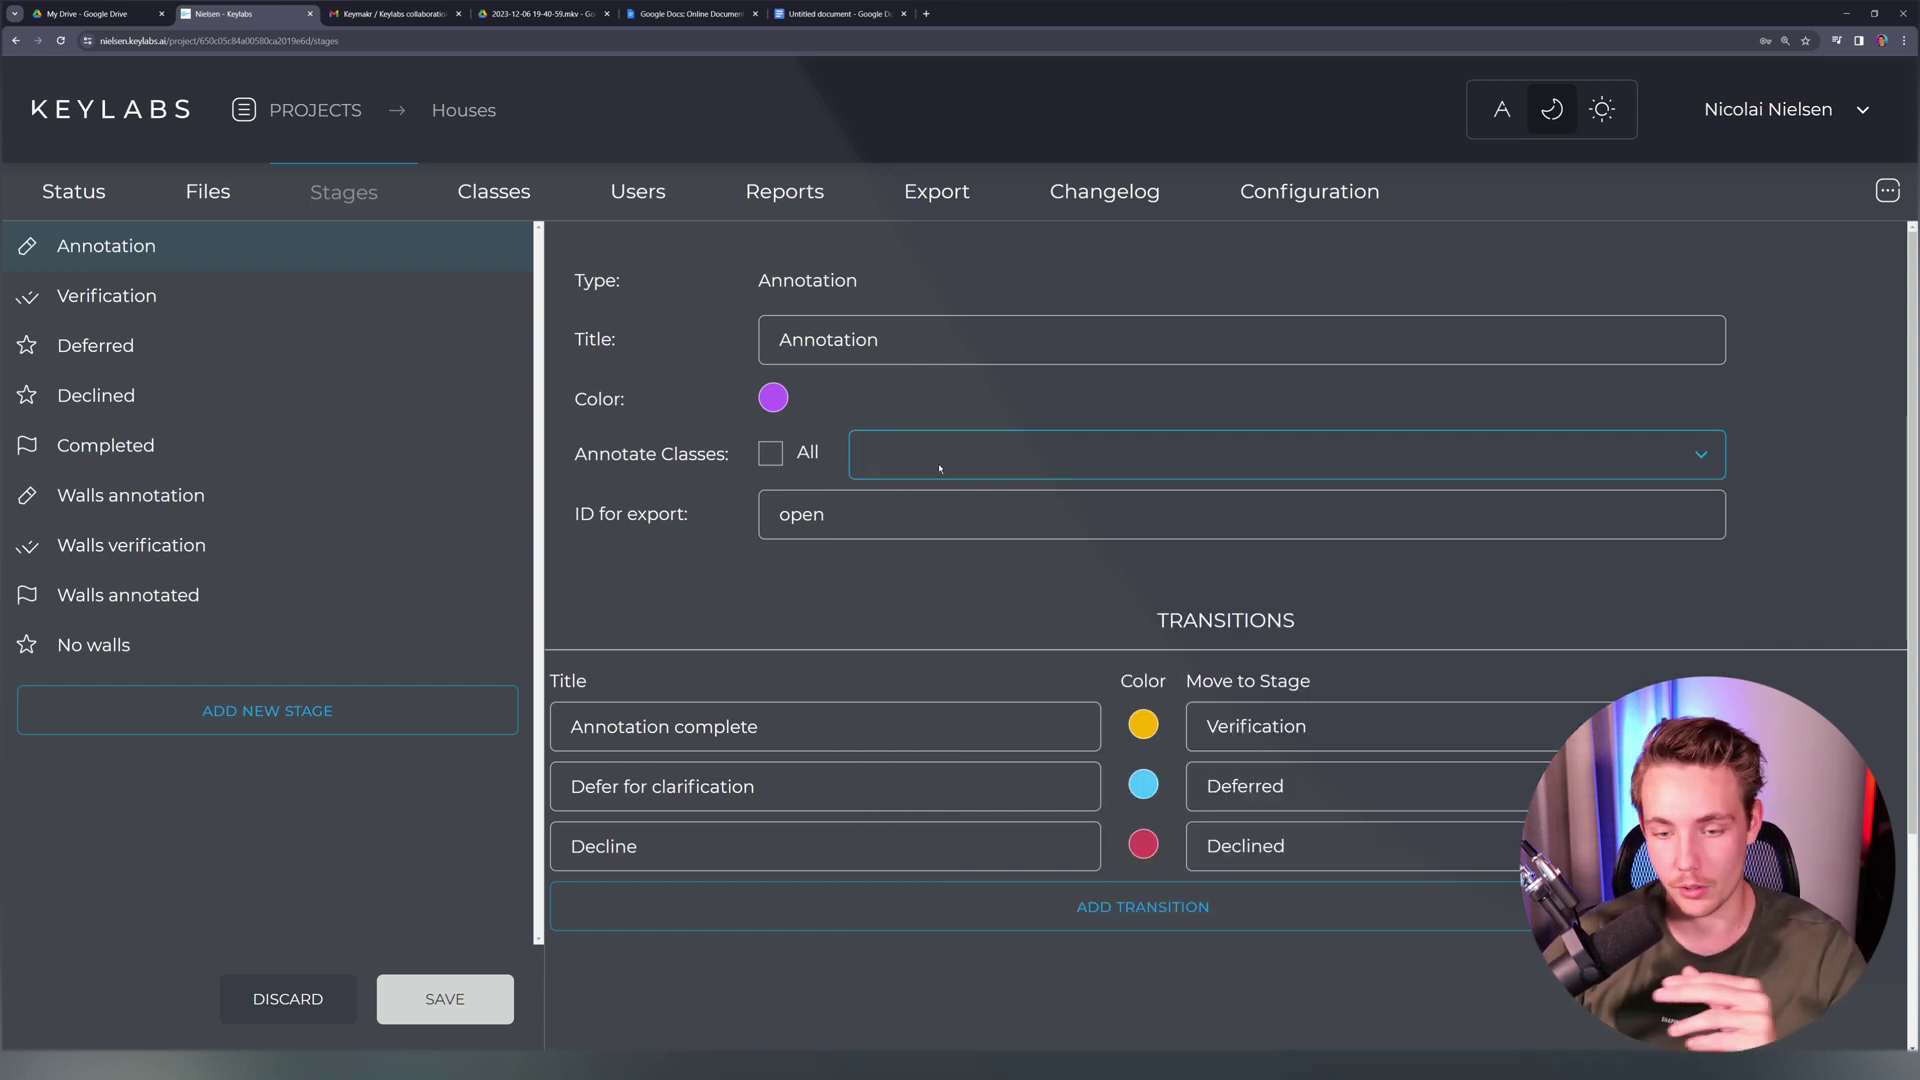
left_click(827, 534)
left_click(648, 518)
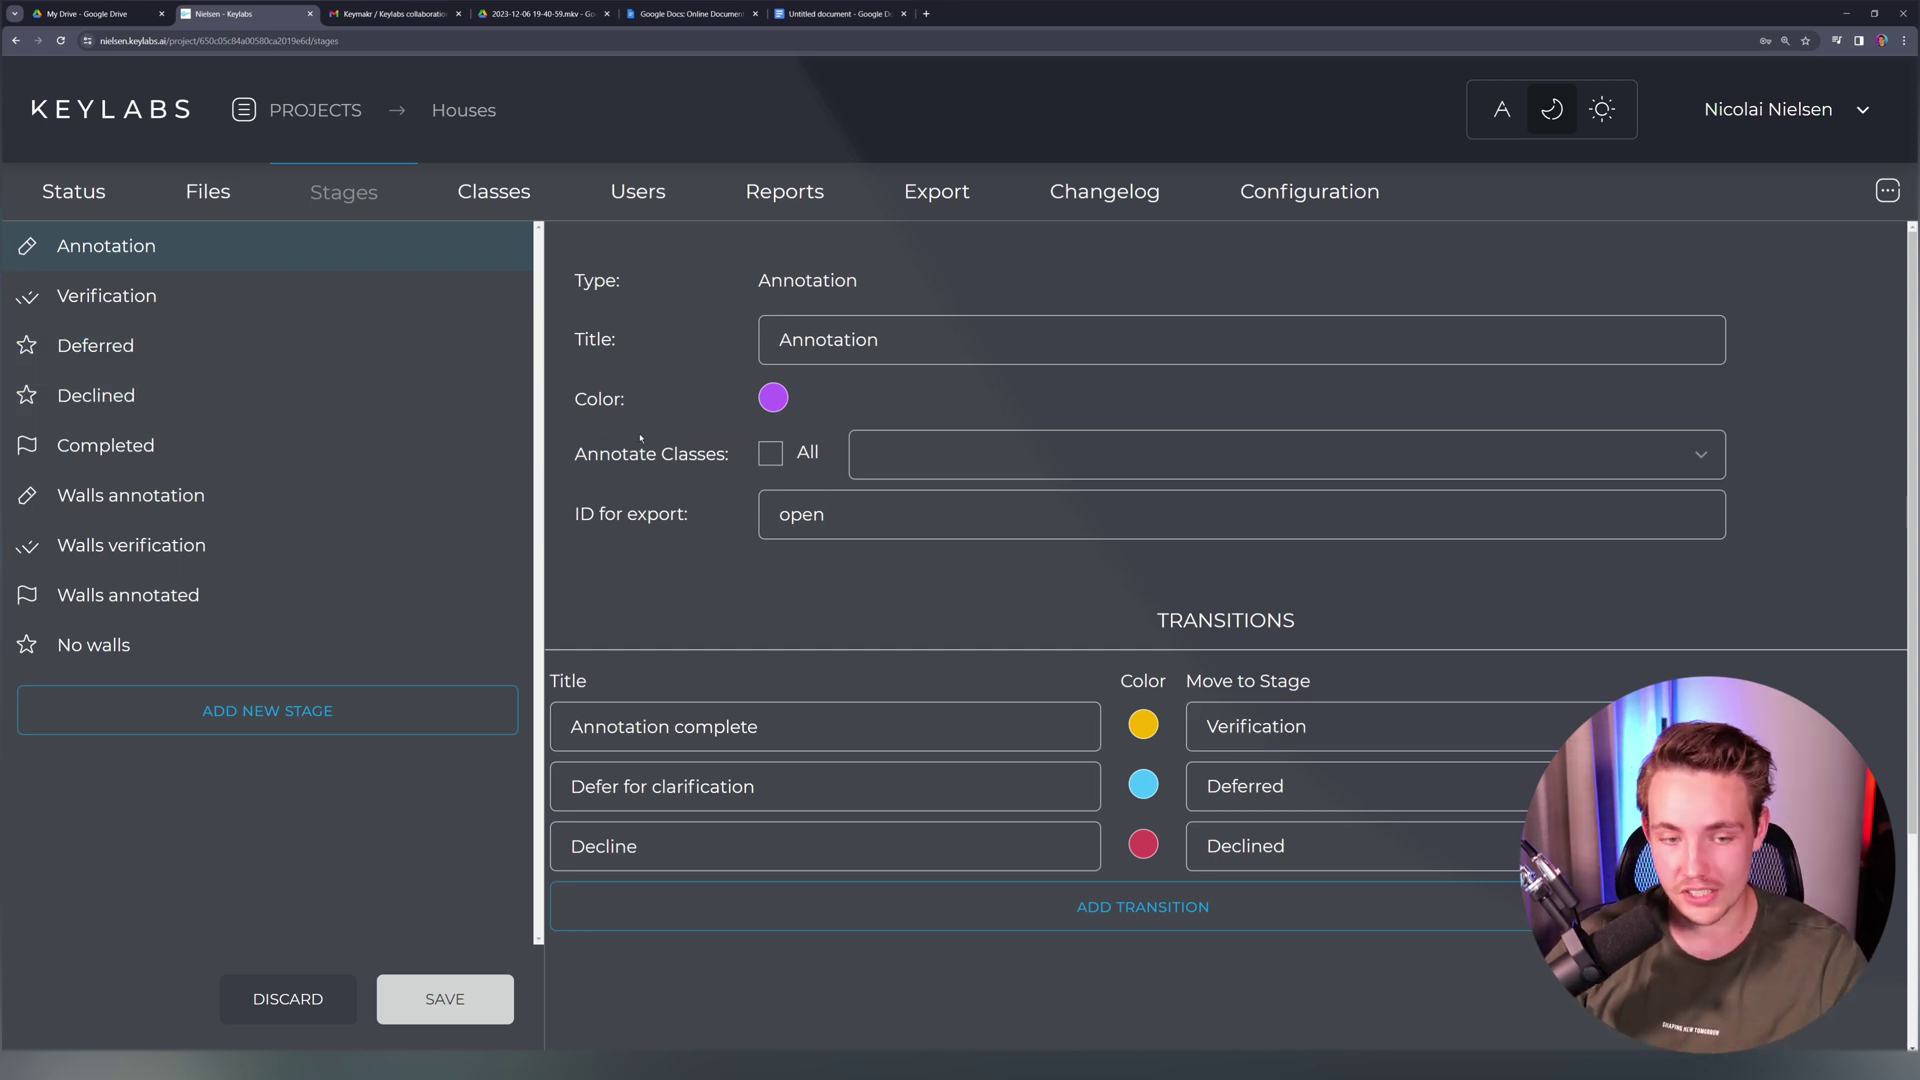
left_click(150, 296)
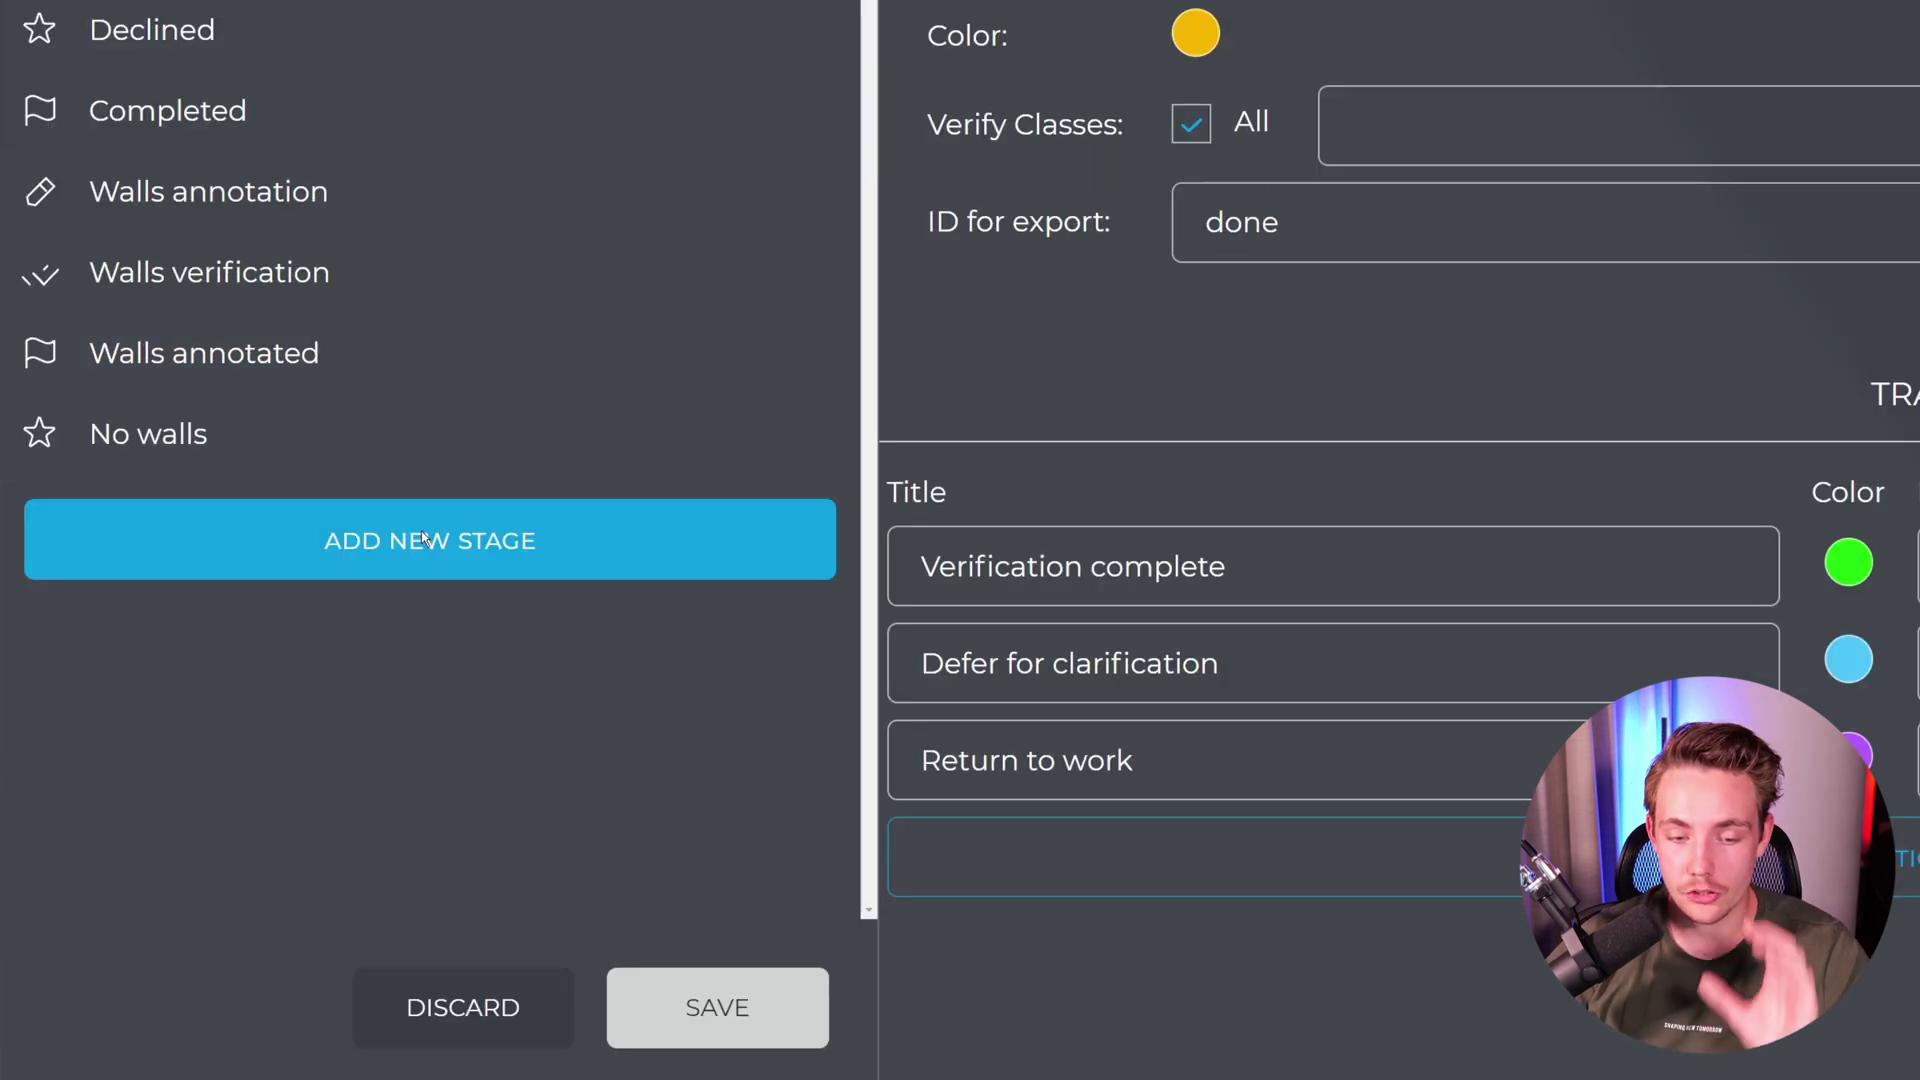
Step: Add a new stage of type Annotation to the Houses project
left_click(428, 1013)
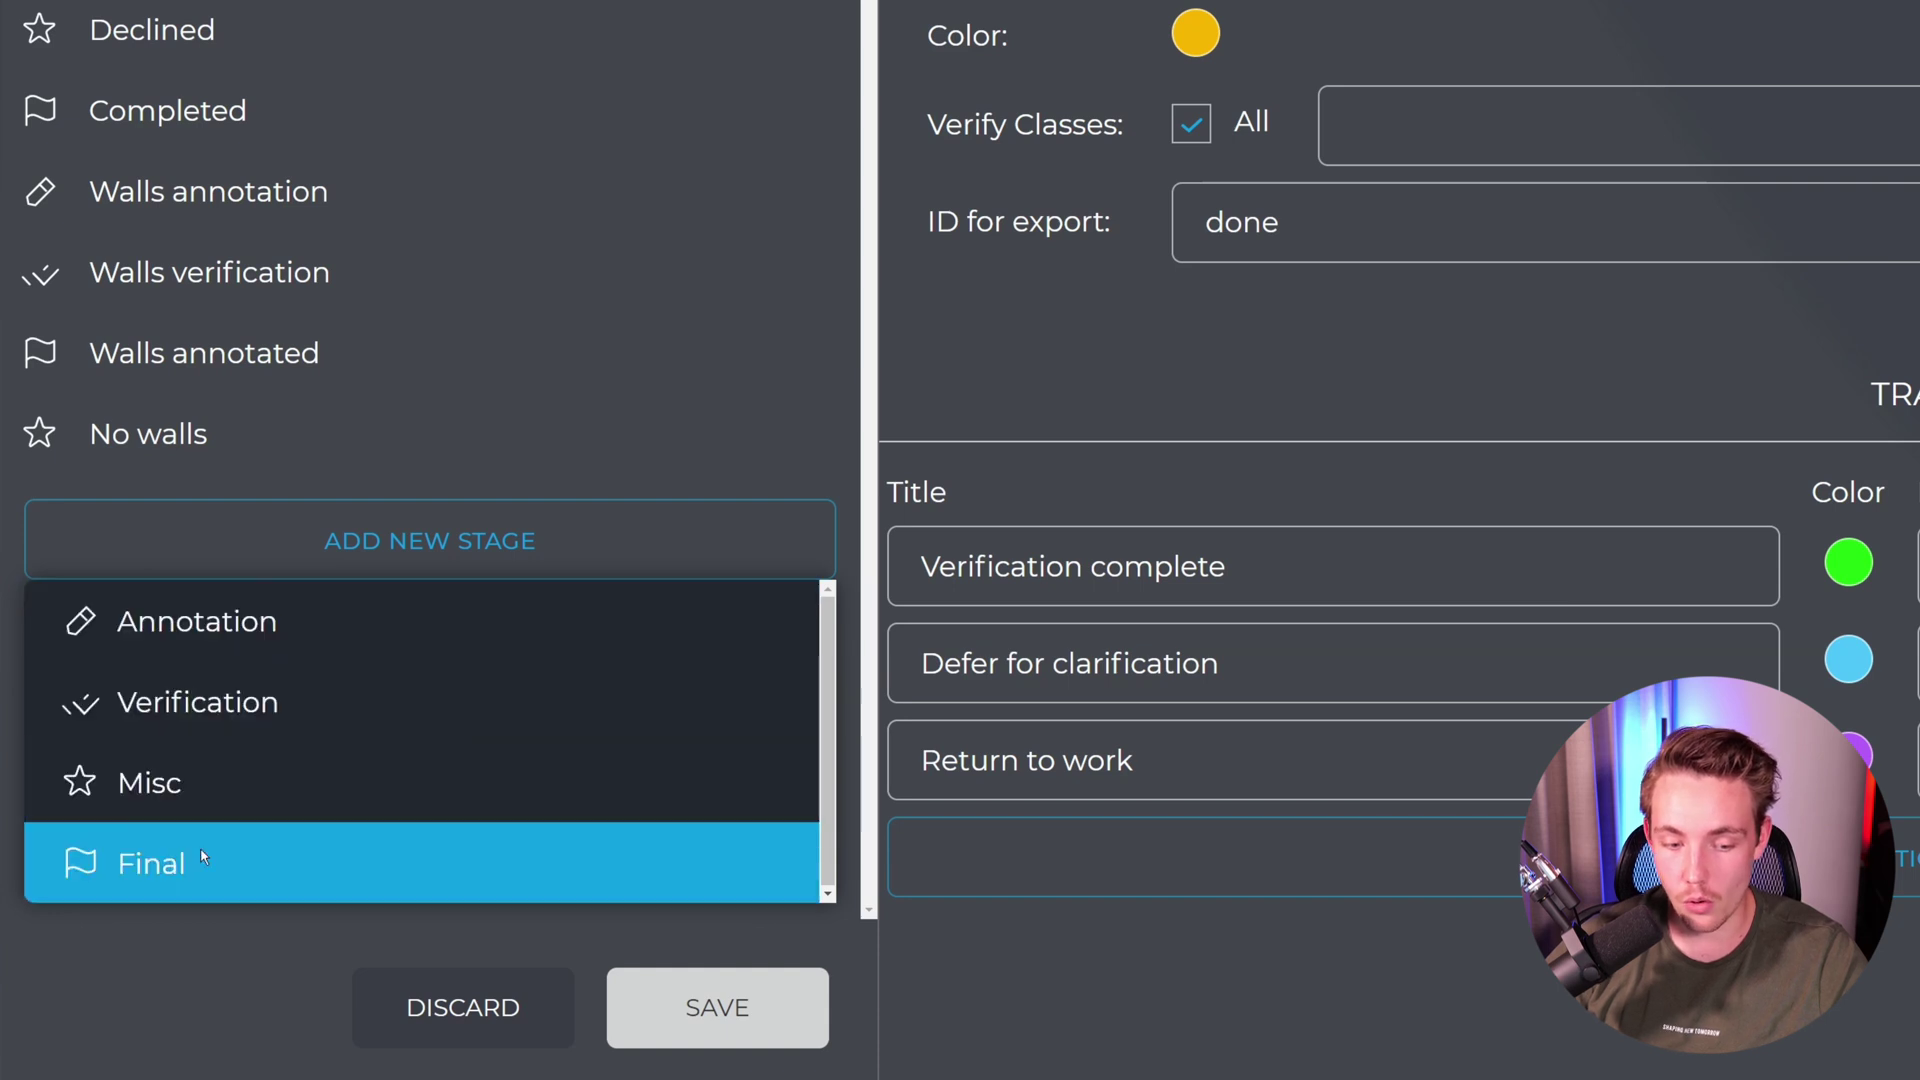
left_click(215, 624)
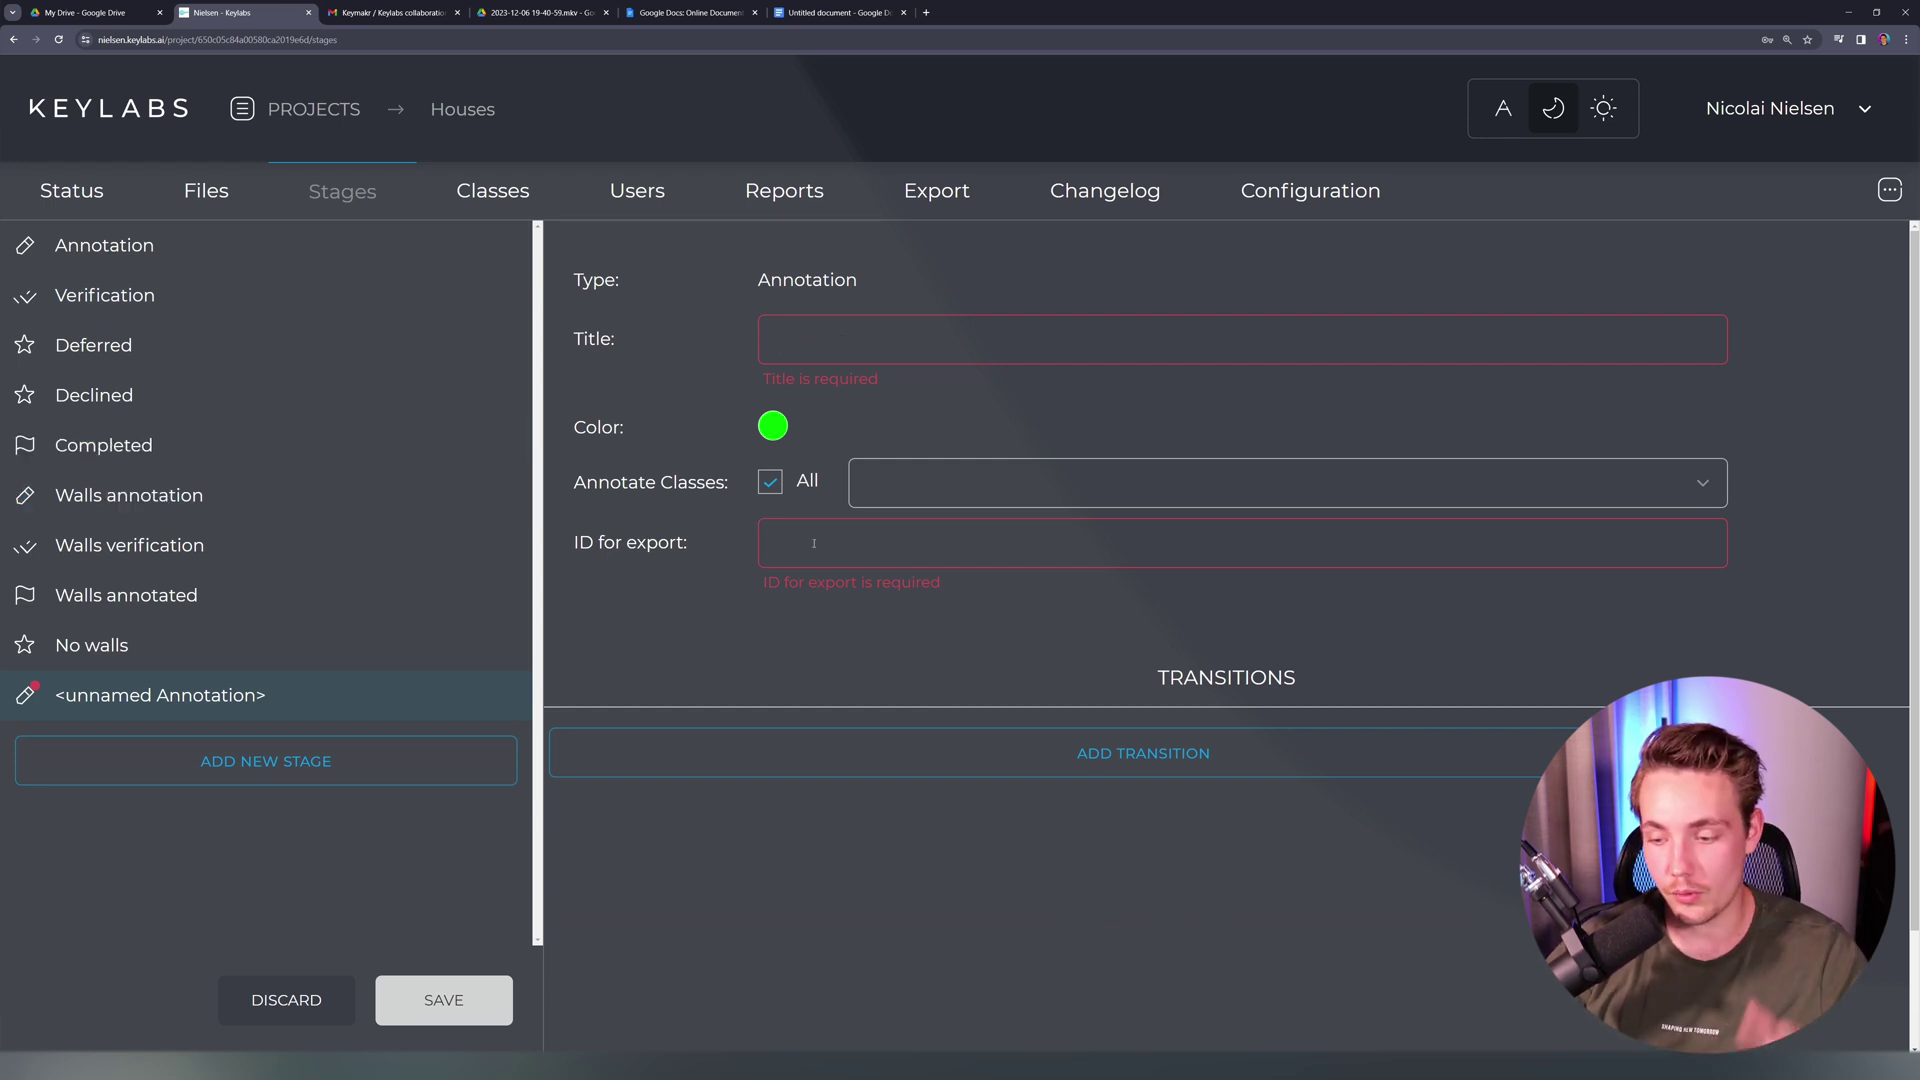
Step: Examine the classes and transitions of the existing Annotation, Walls annotation, Walls verification and Walls annotated stages
left_click(187, 262)
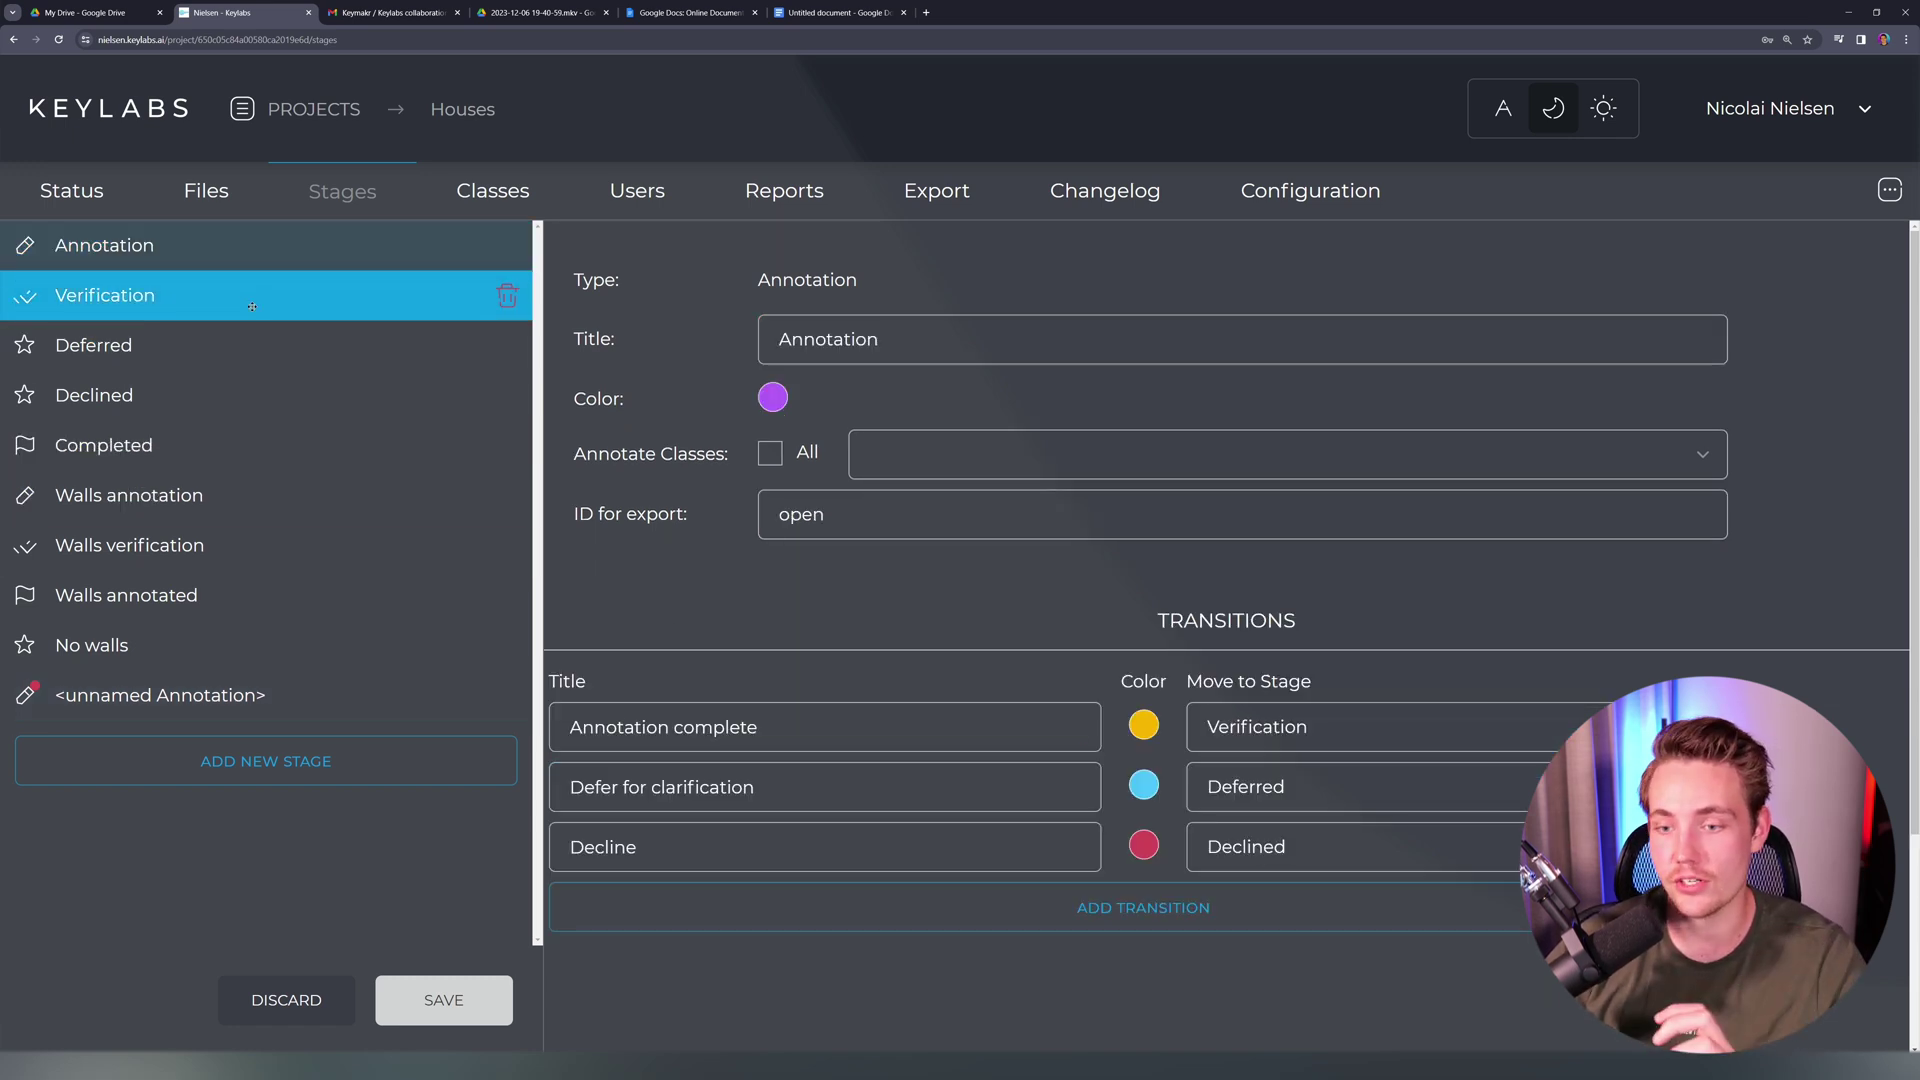
left_click(221, 500)
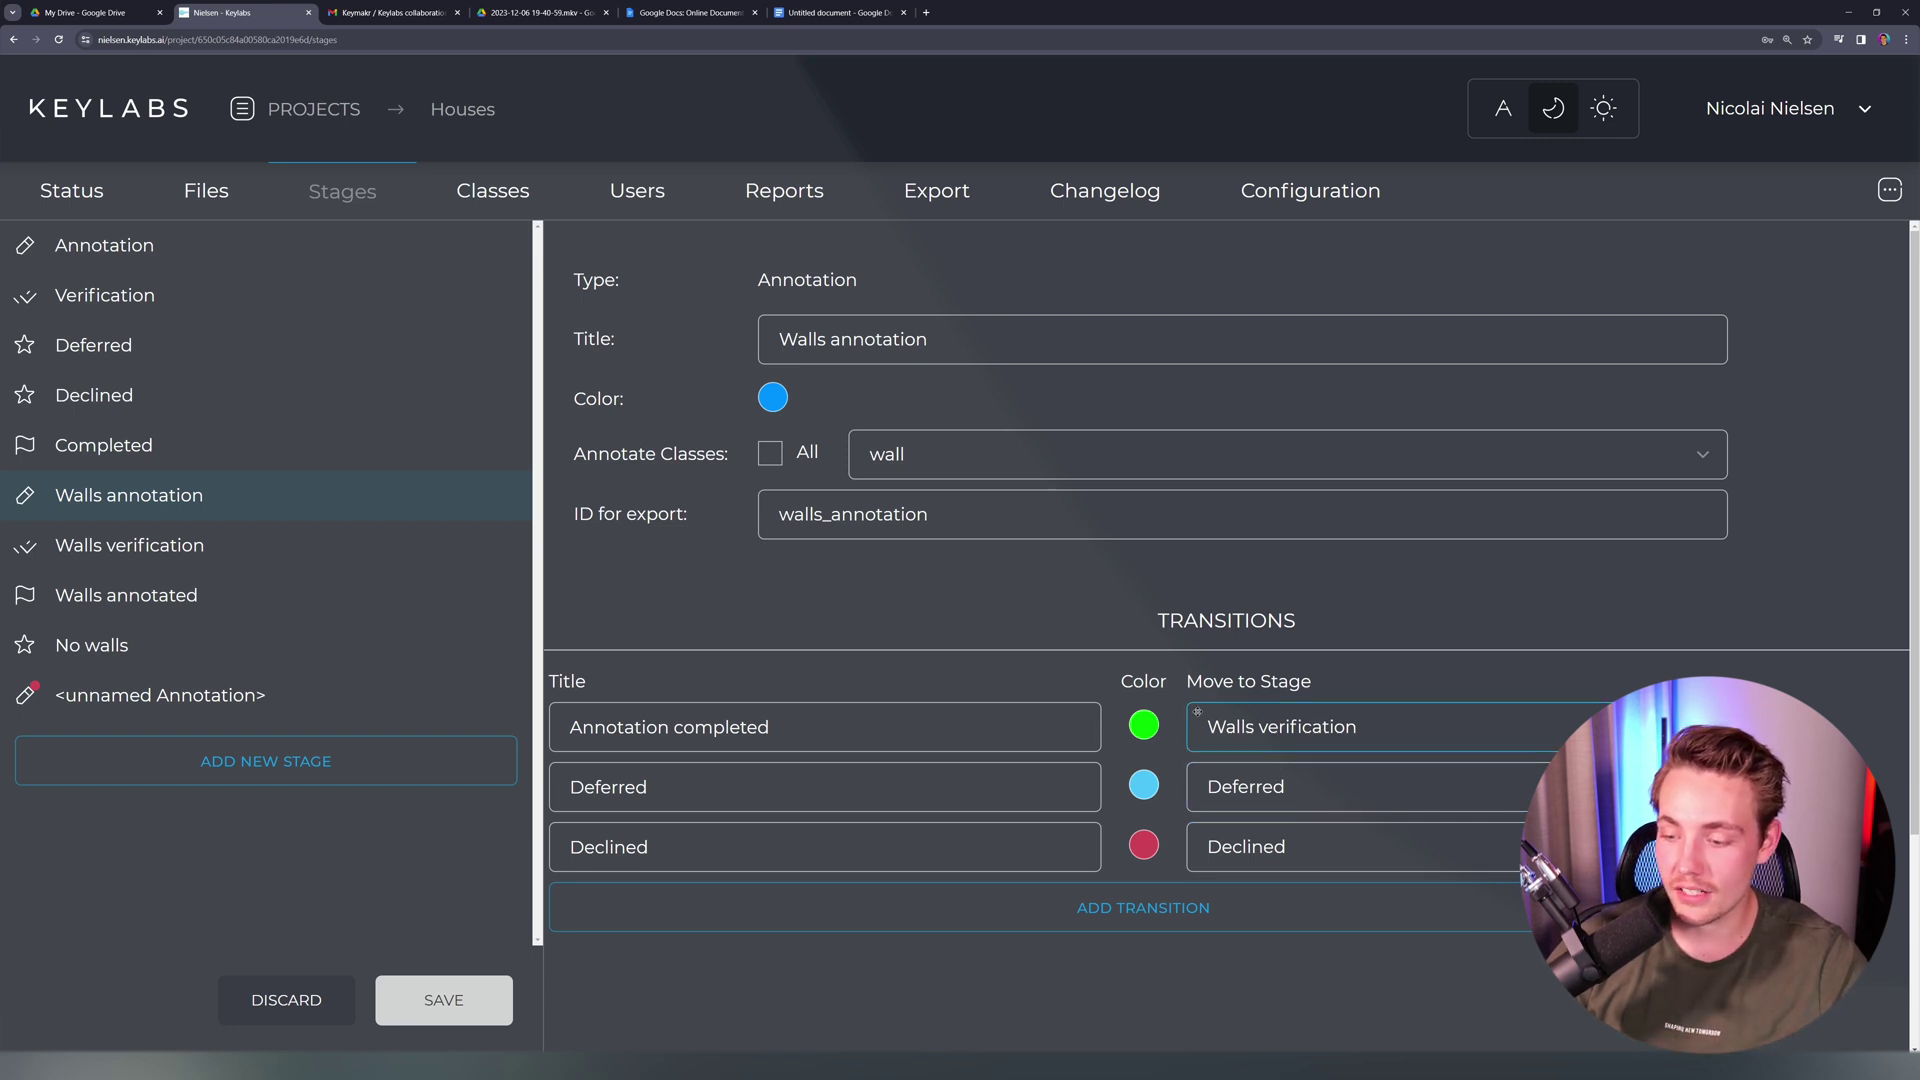
left_click(130, 545)
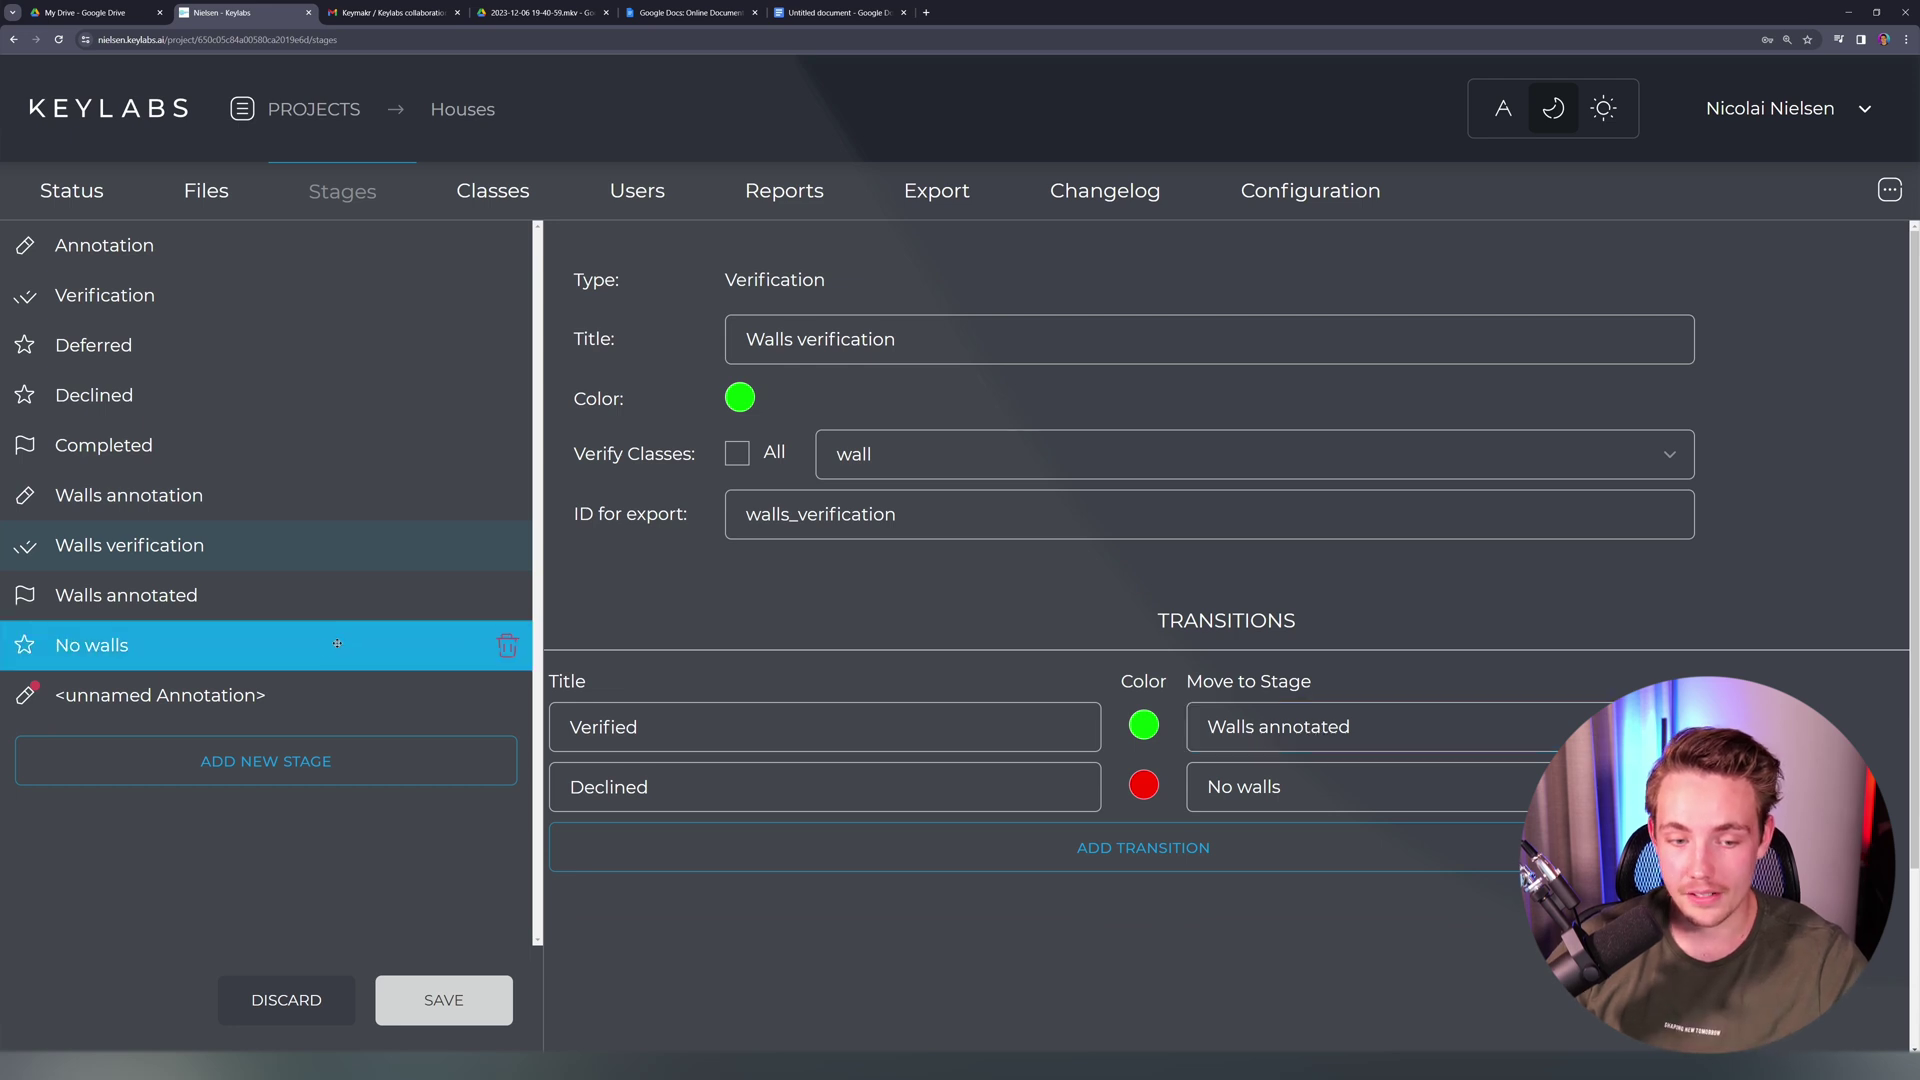
left_click(286, 608)
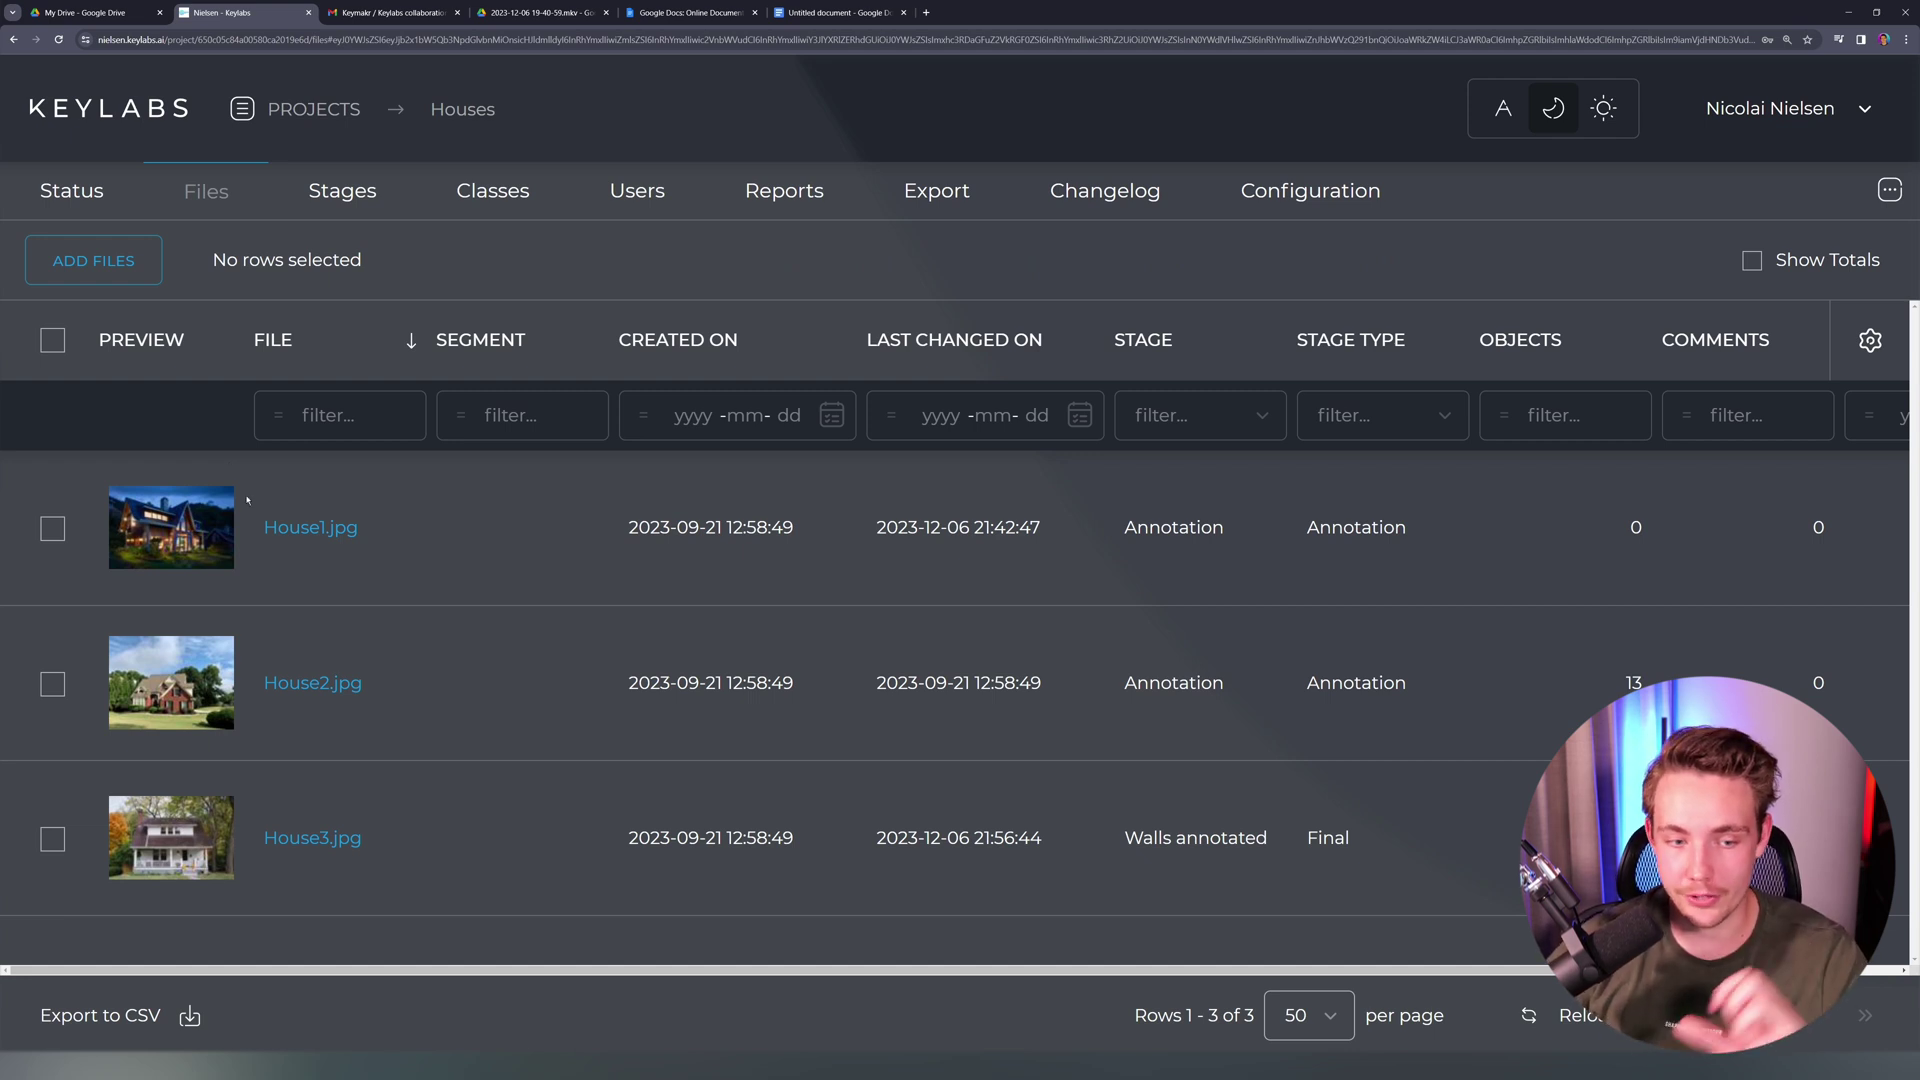
Step: Select only House3.jpg in the project's file list and change its stage to Walls annotation
left_click(52, 528)
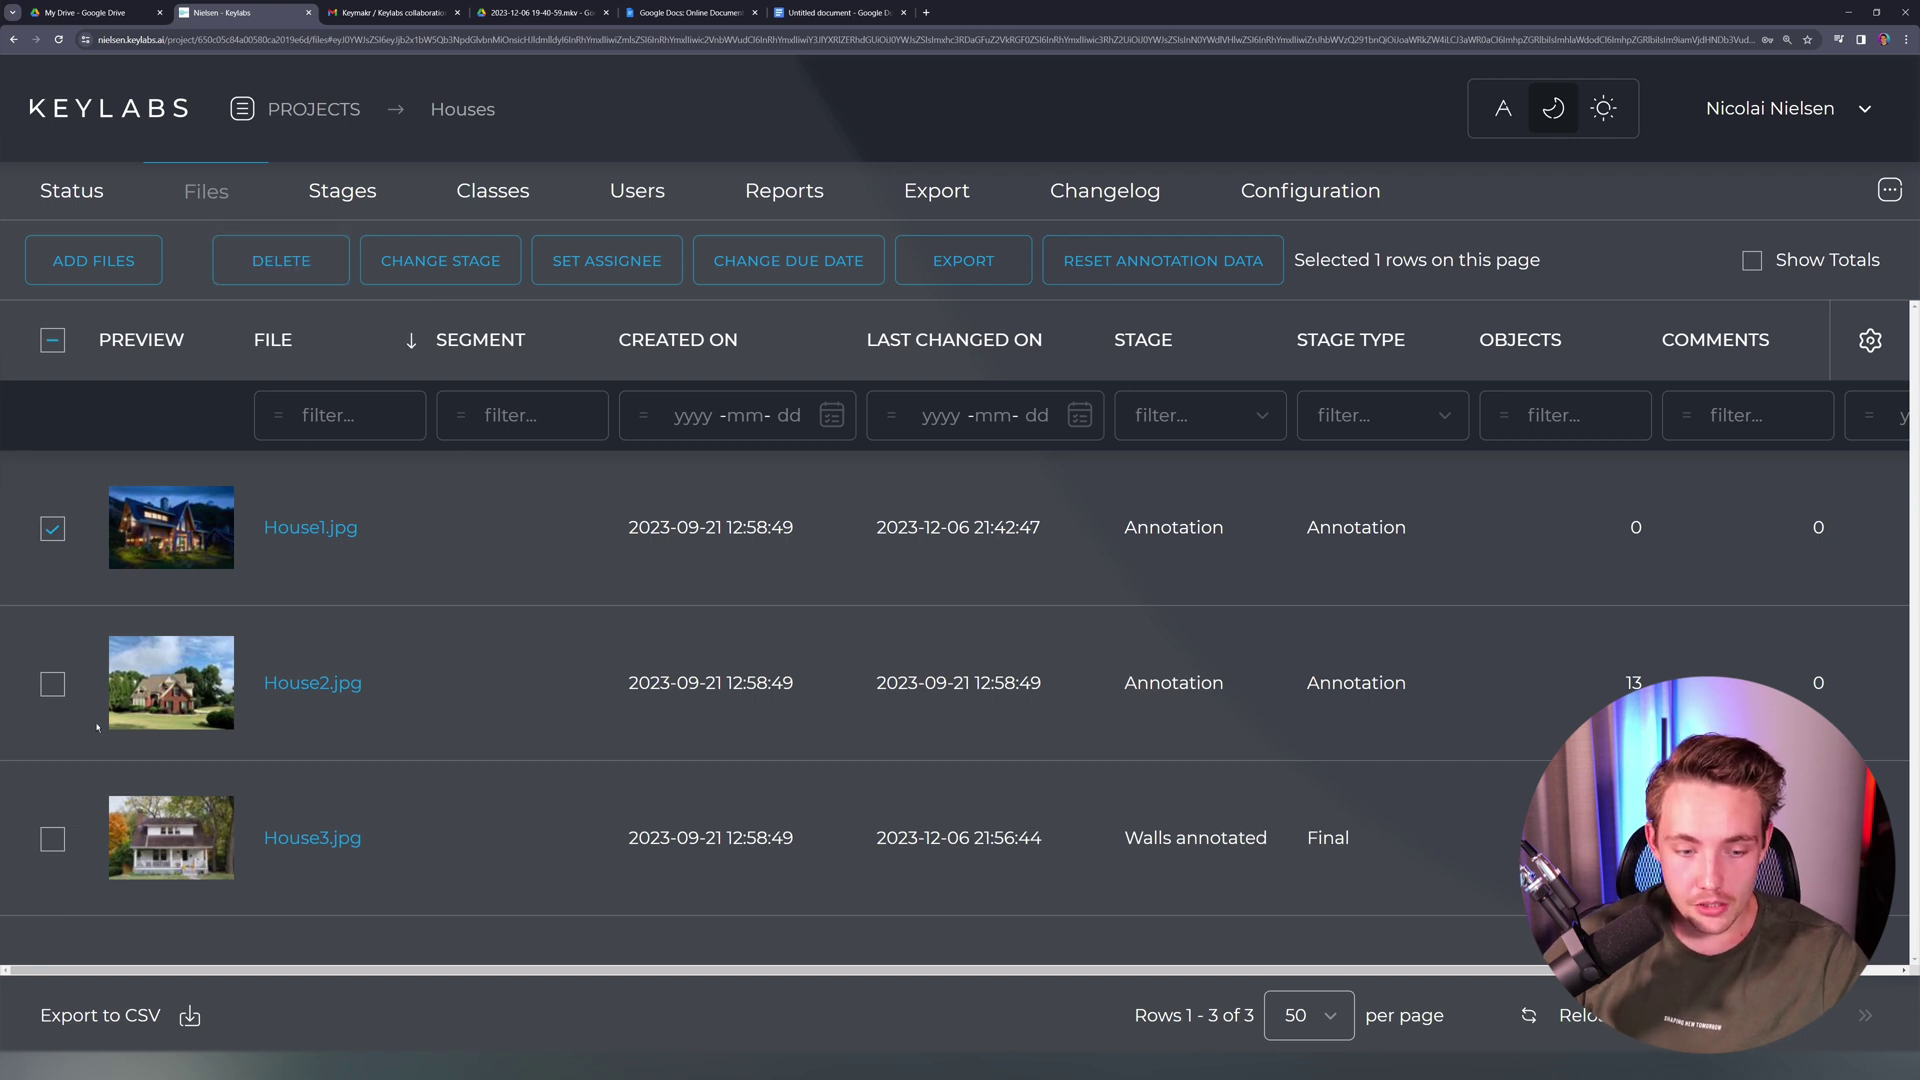
left_click(52, 839)
left_click(52, 527)
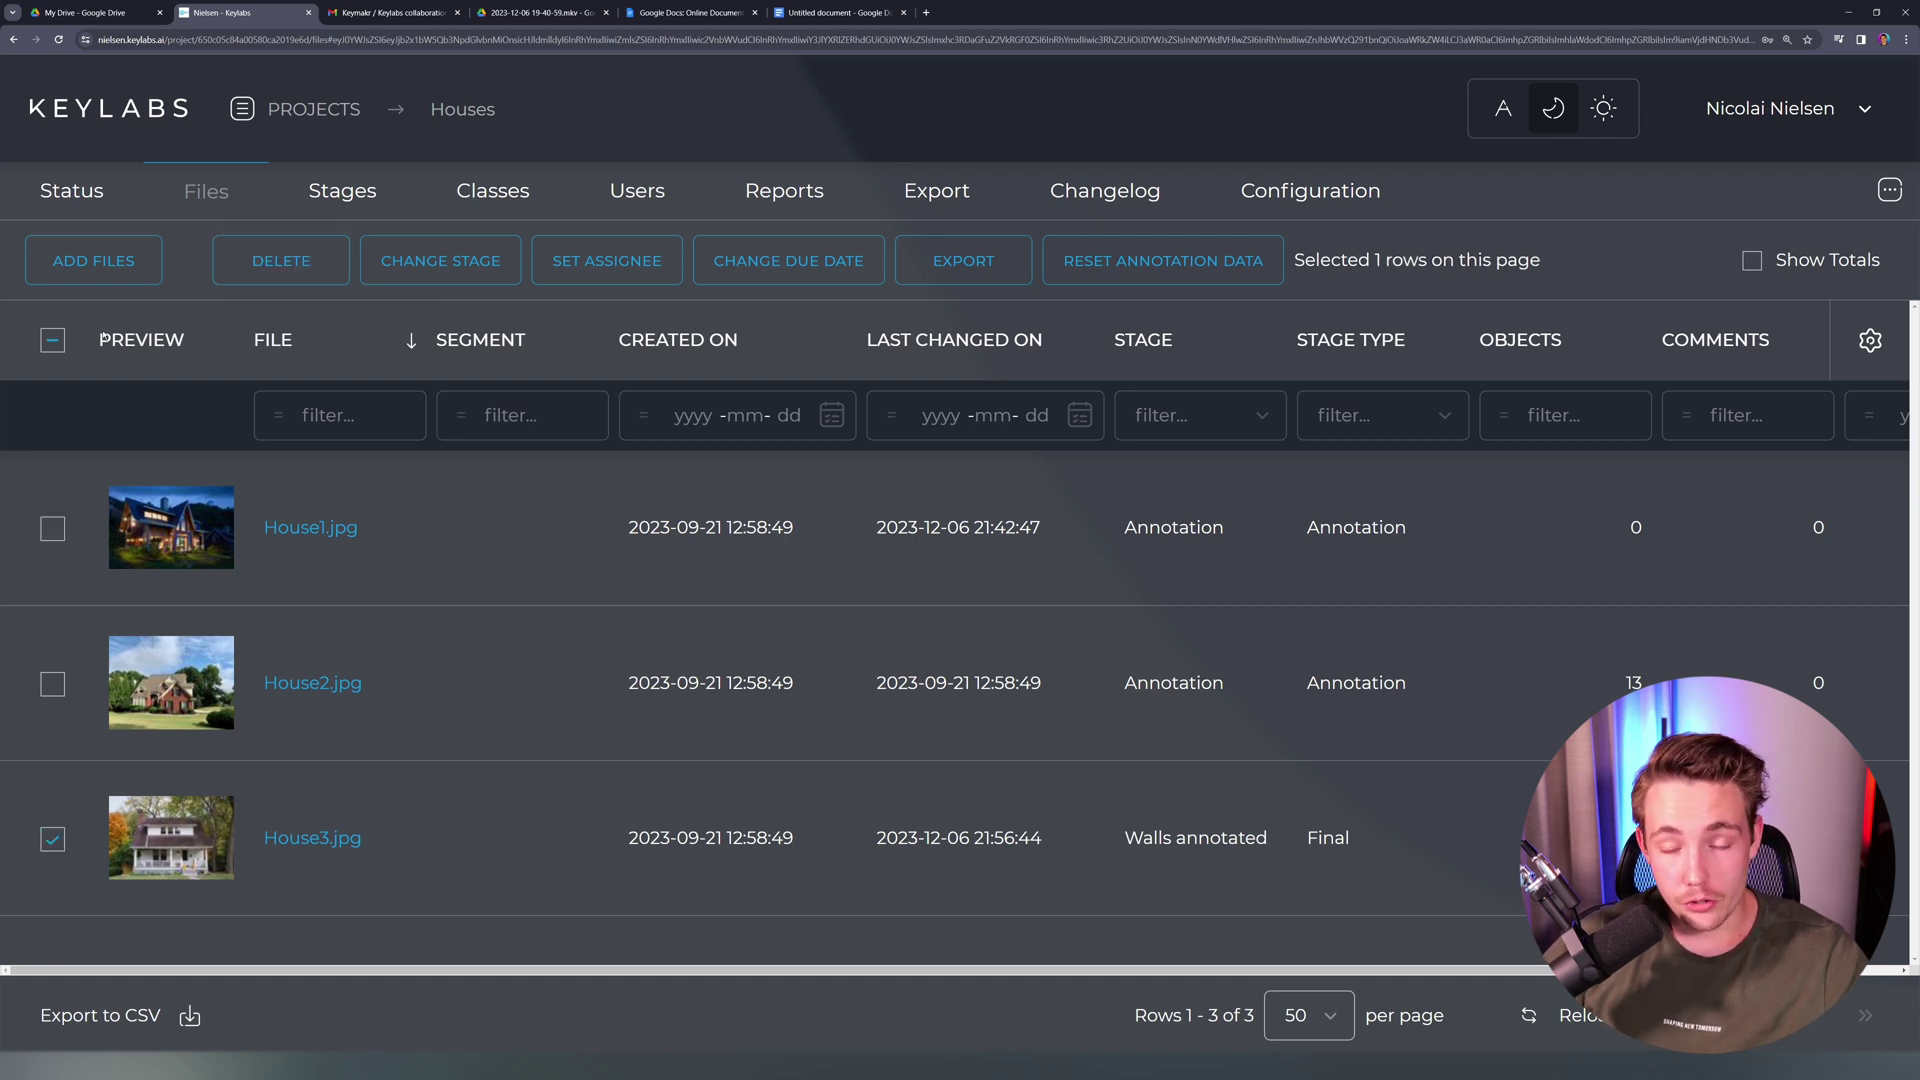
left_click(52, 528)
left_click(52, 528)
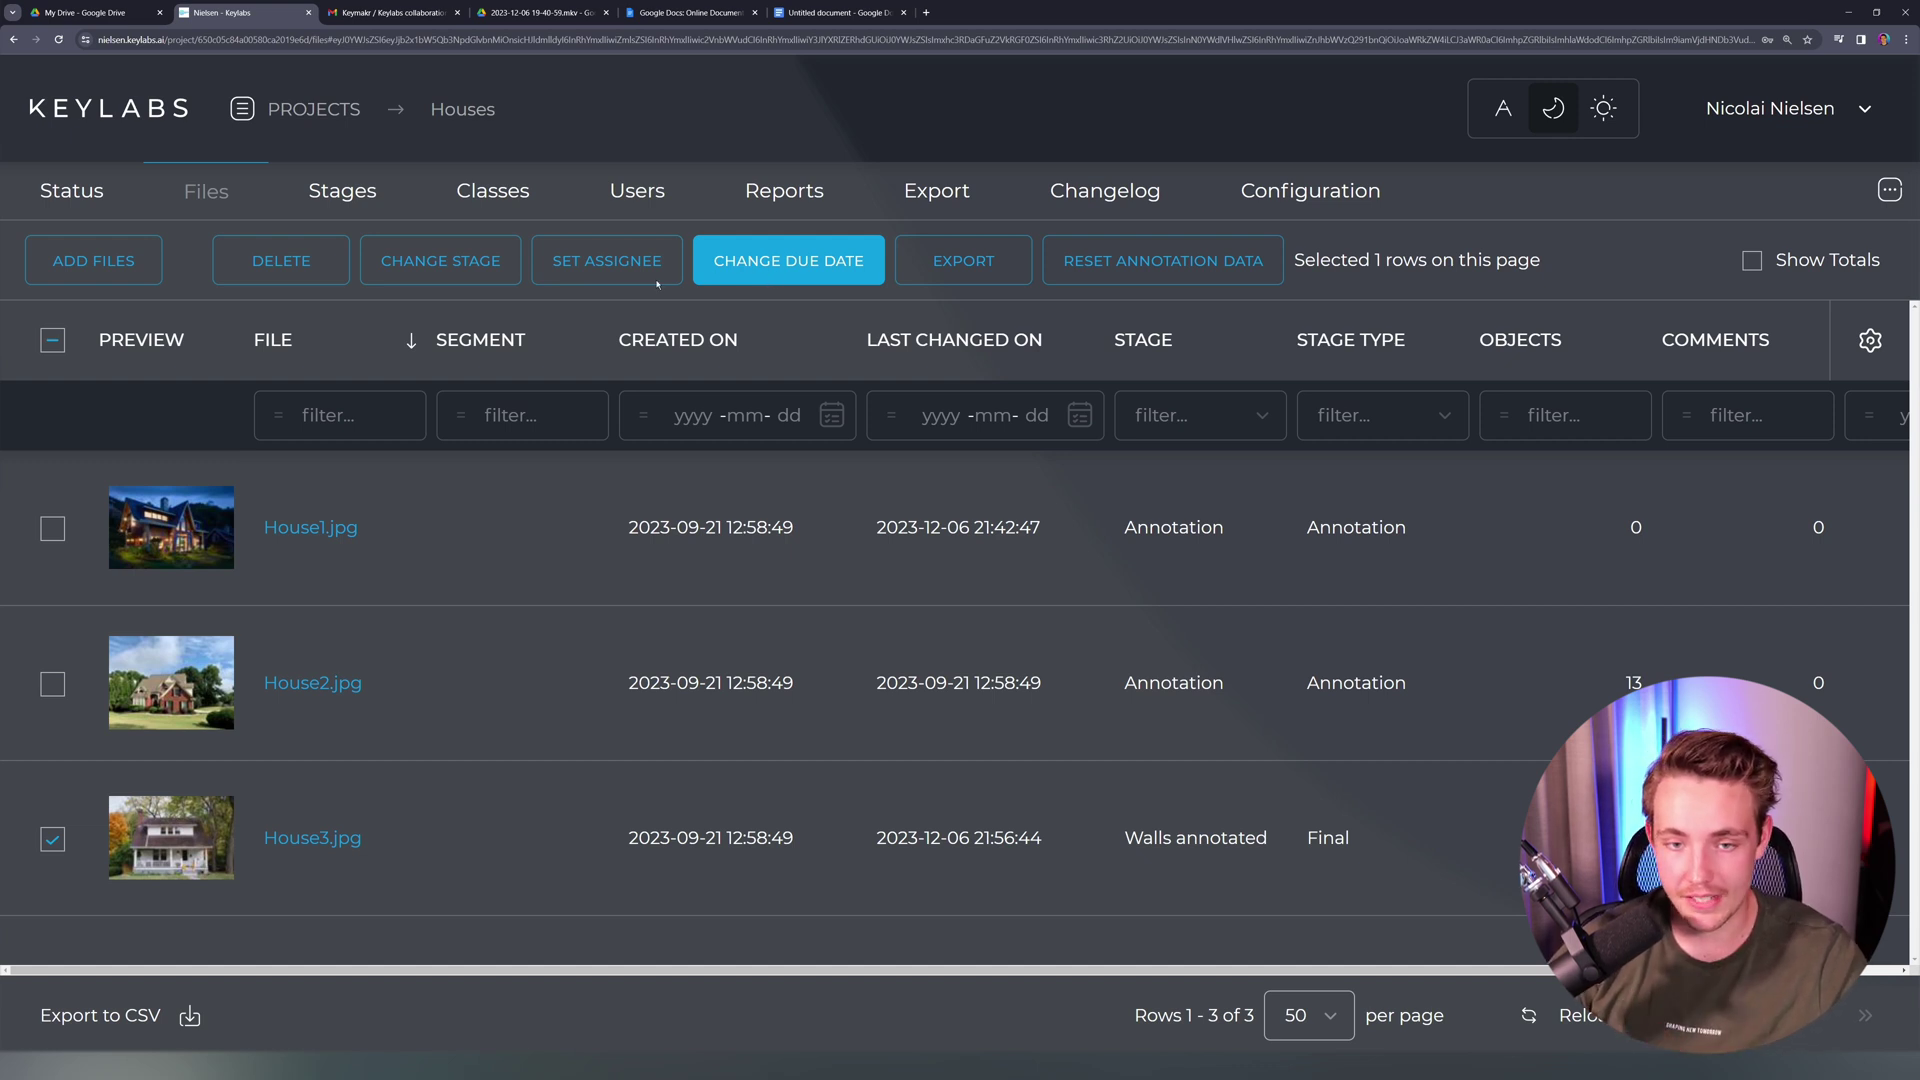
left_click(493, 267)
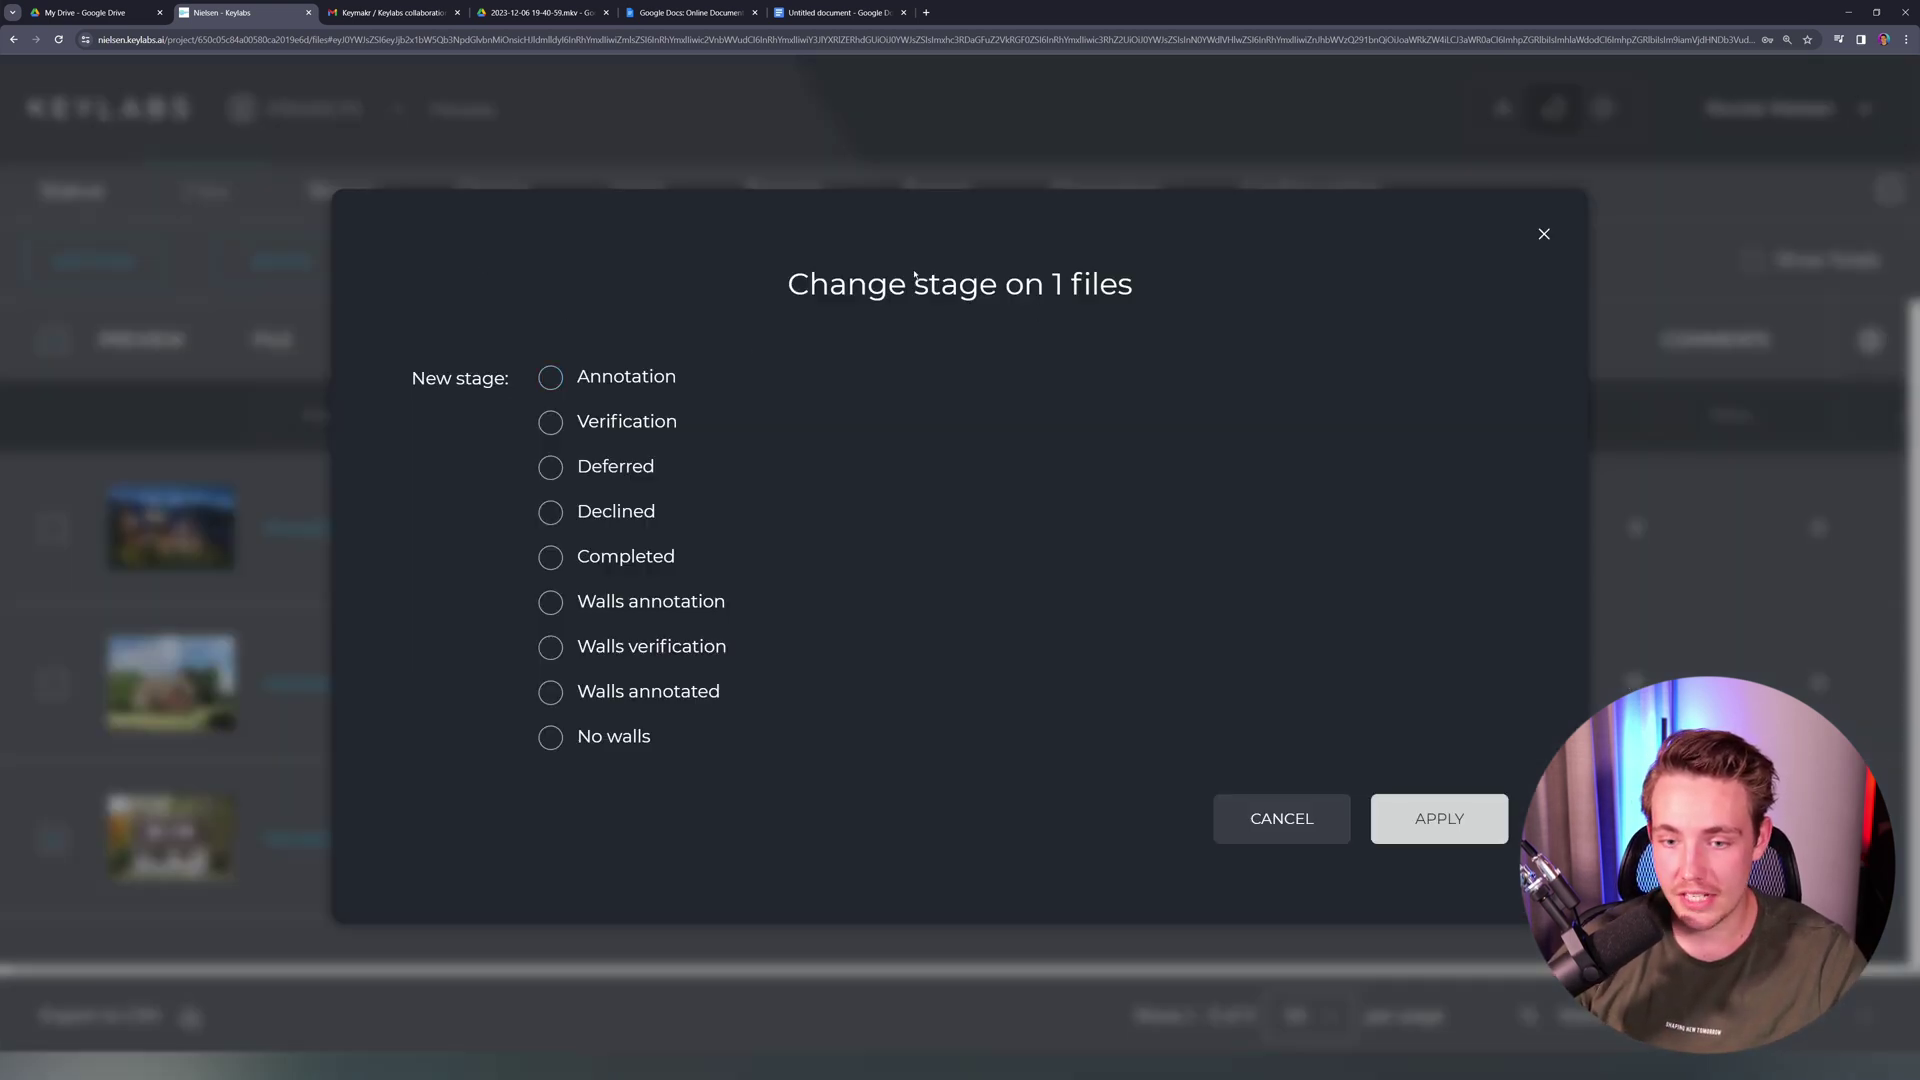
left_click(612, 378)
left_click(627, 603)
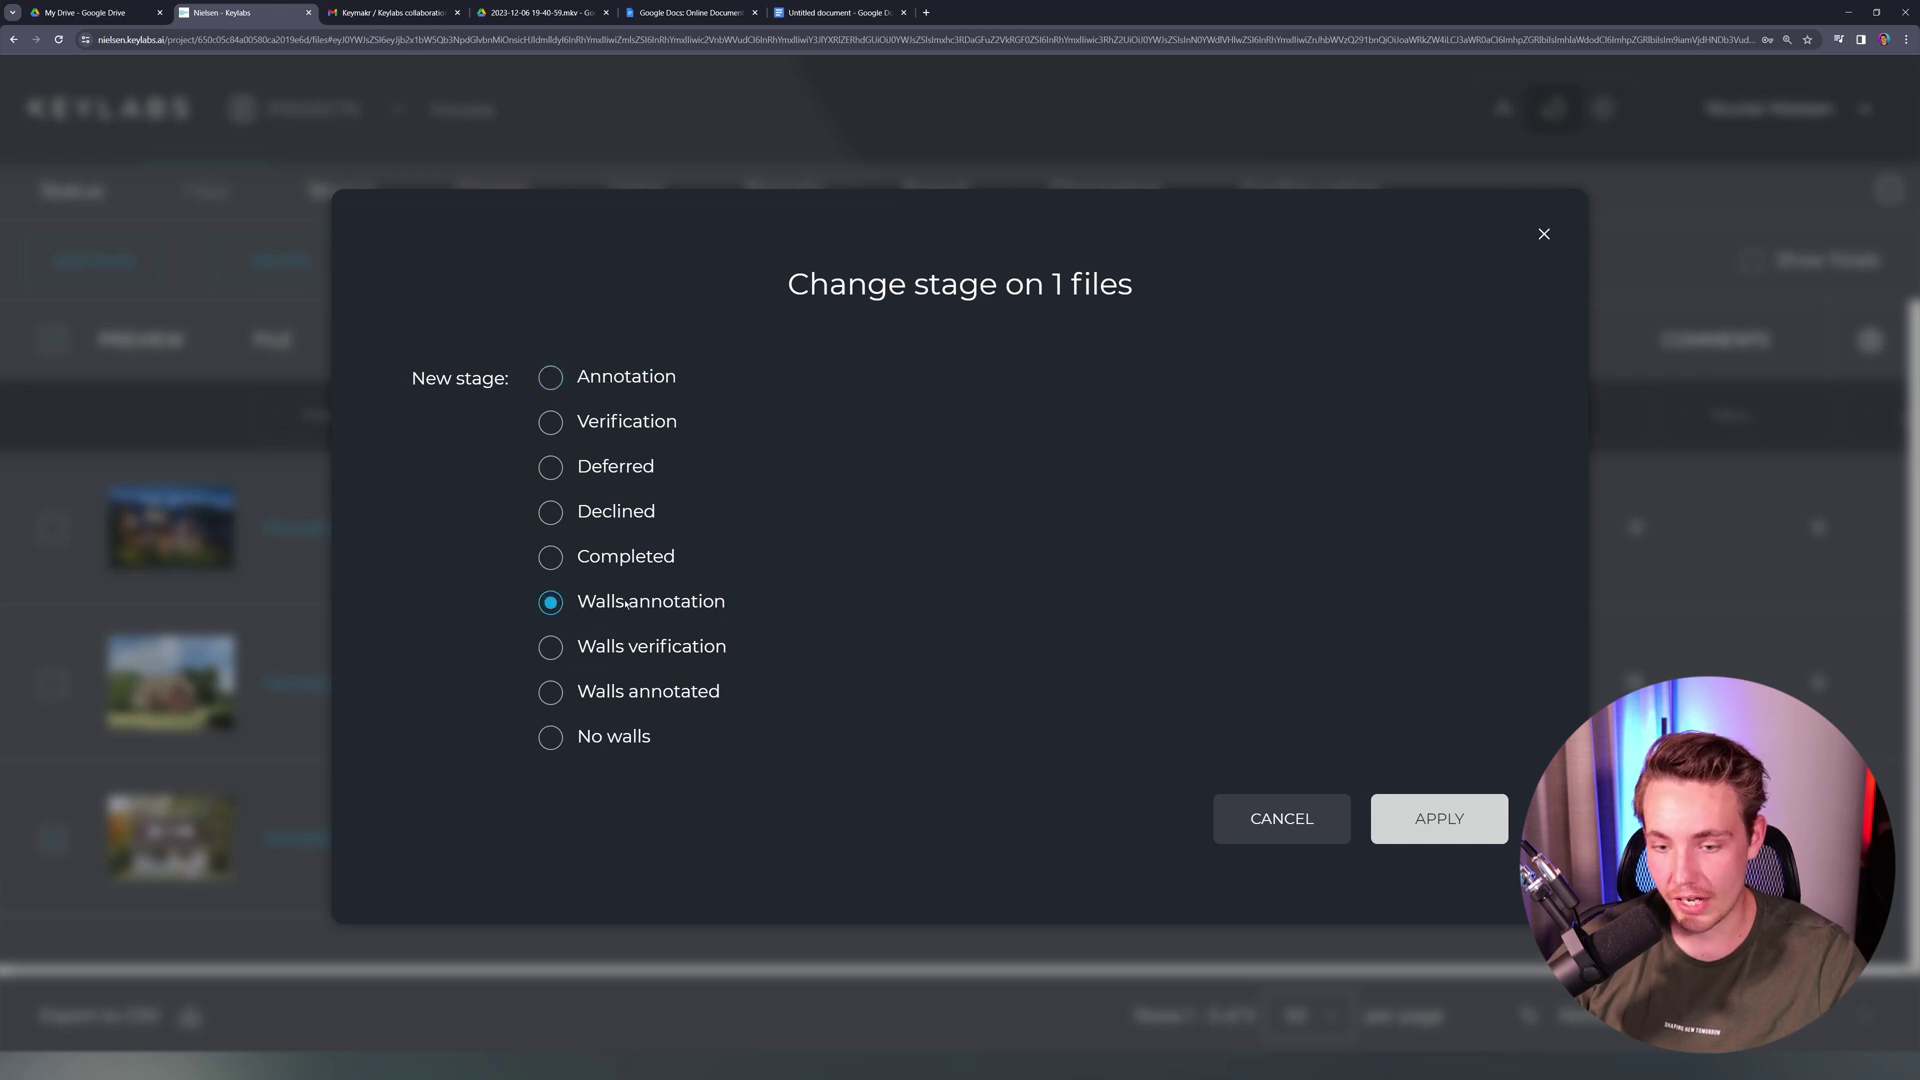
left_click(1438, 818)
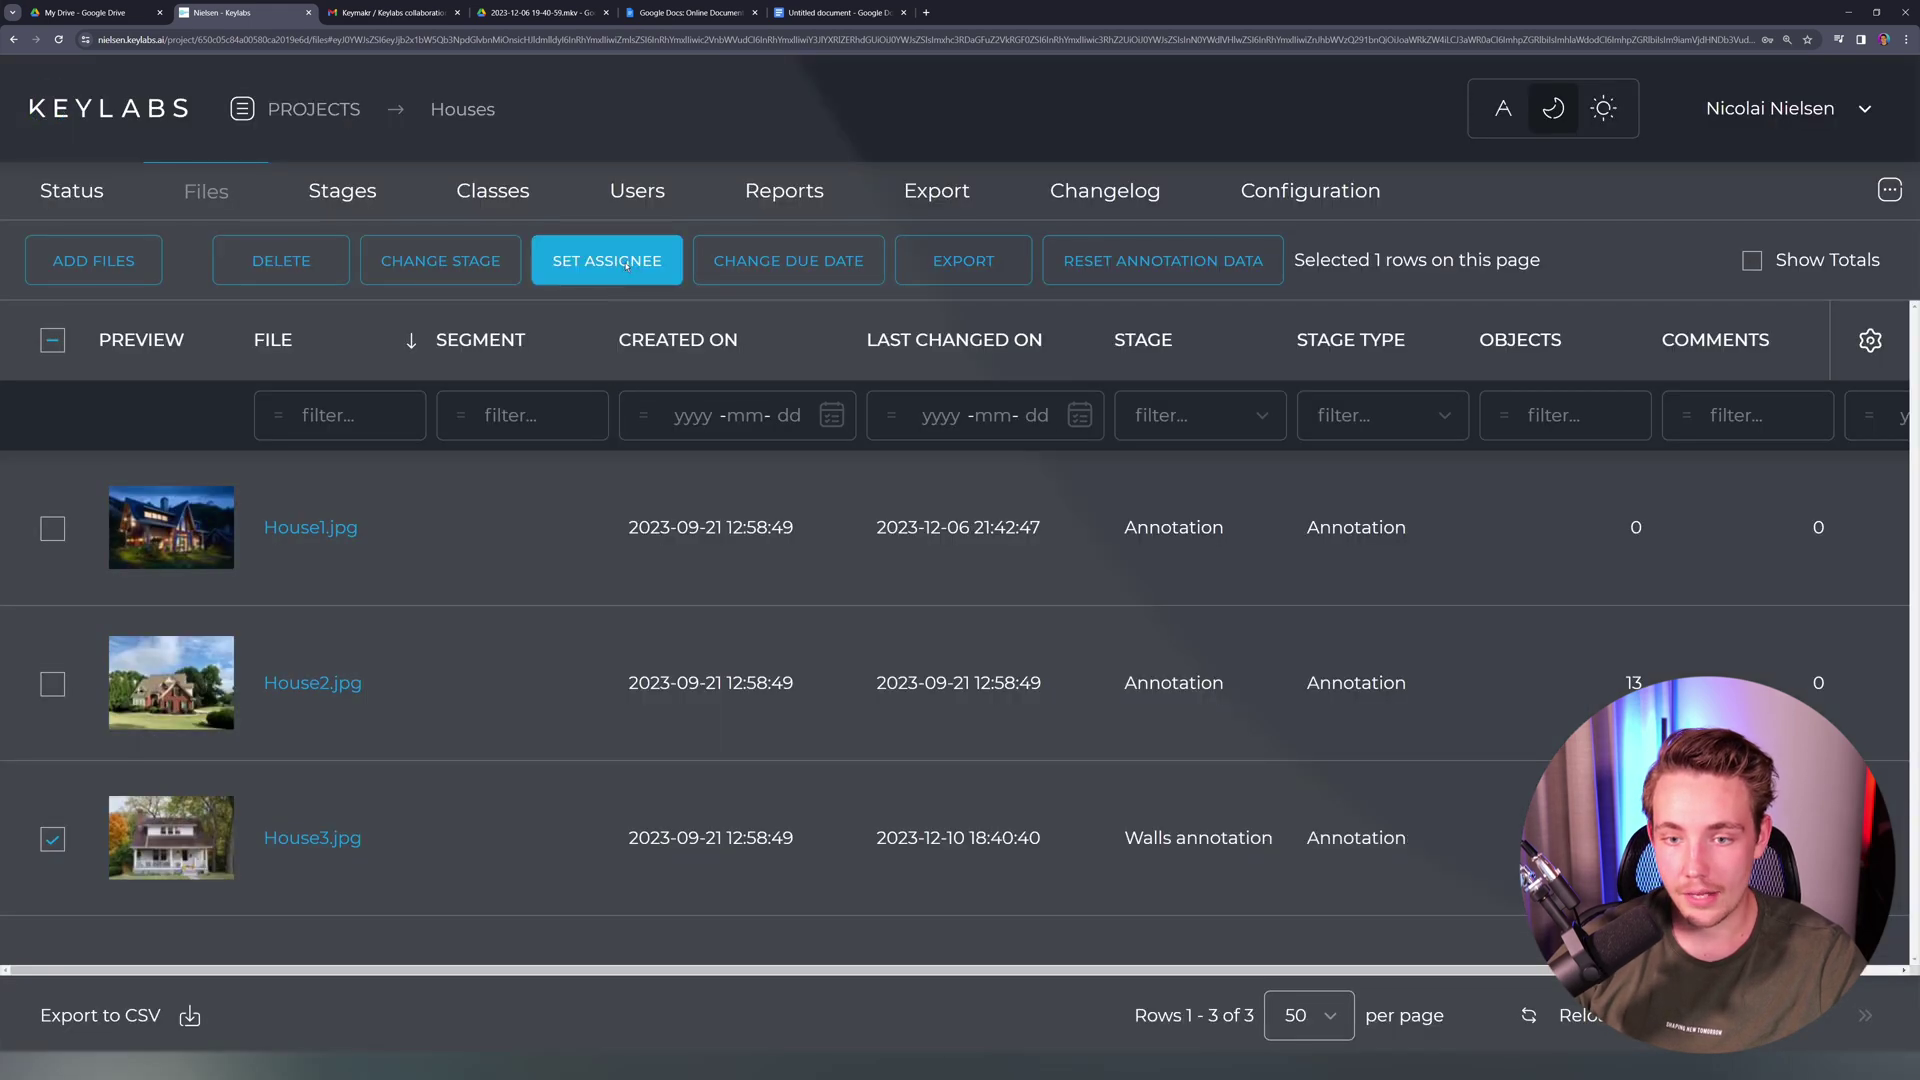
Step: Set the listed worker as the assignee of House3.jpg for the Walls annotation stage
left_click(622, 270)
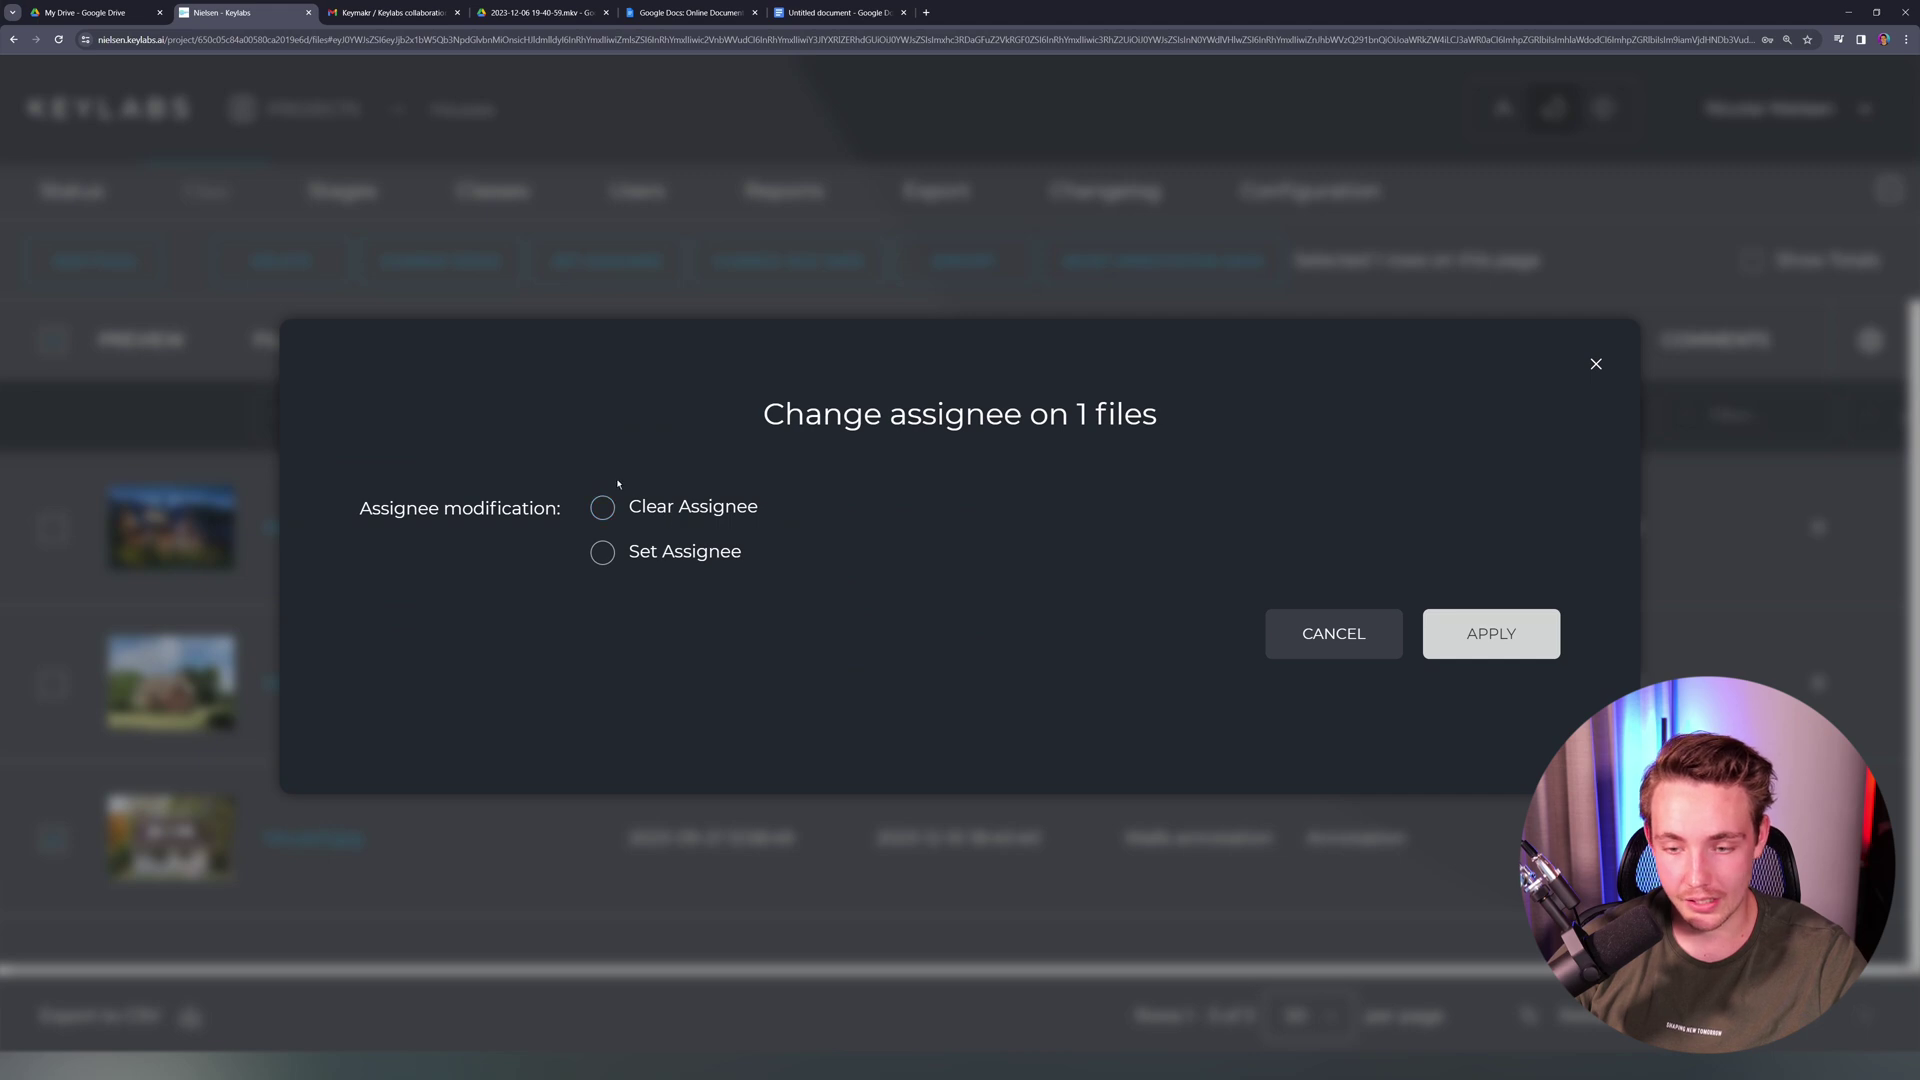
left_click(683, 553)
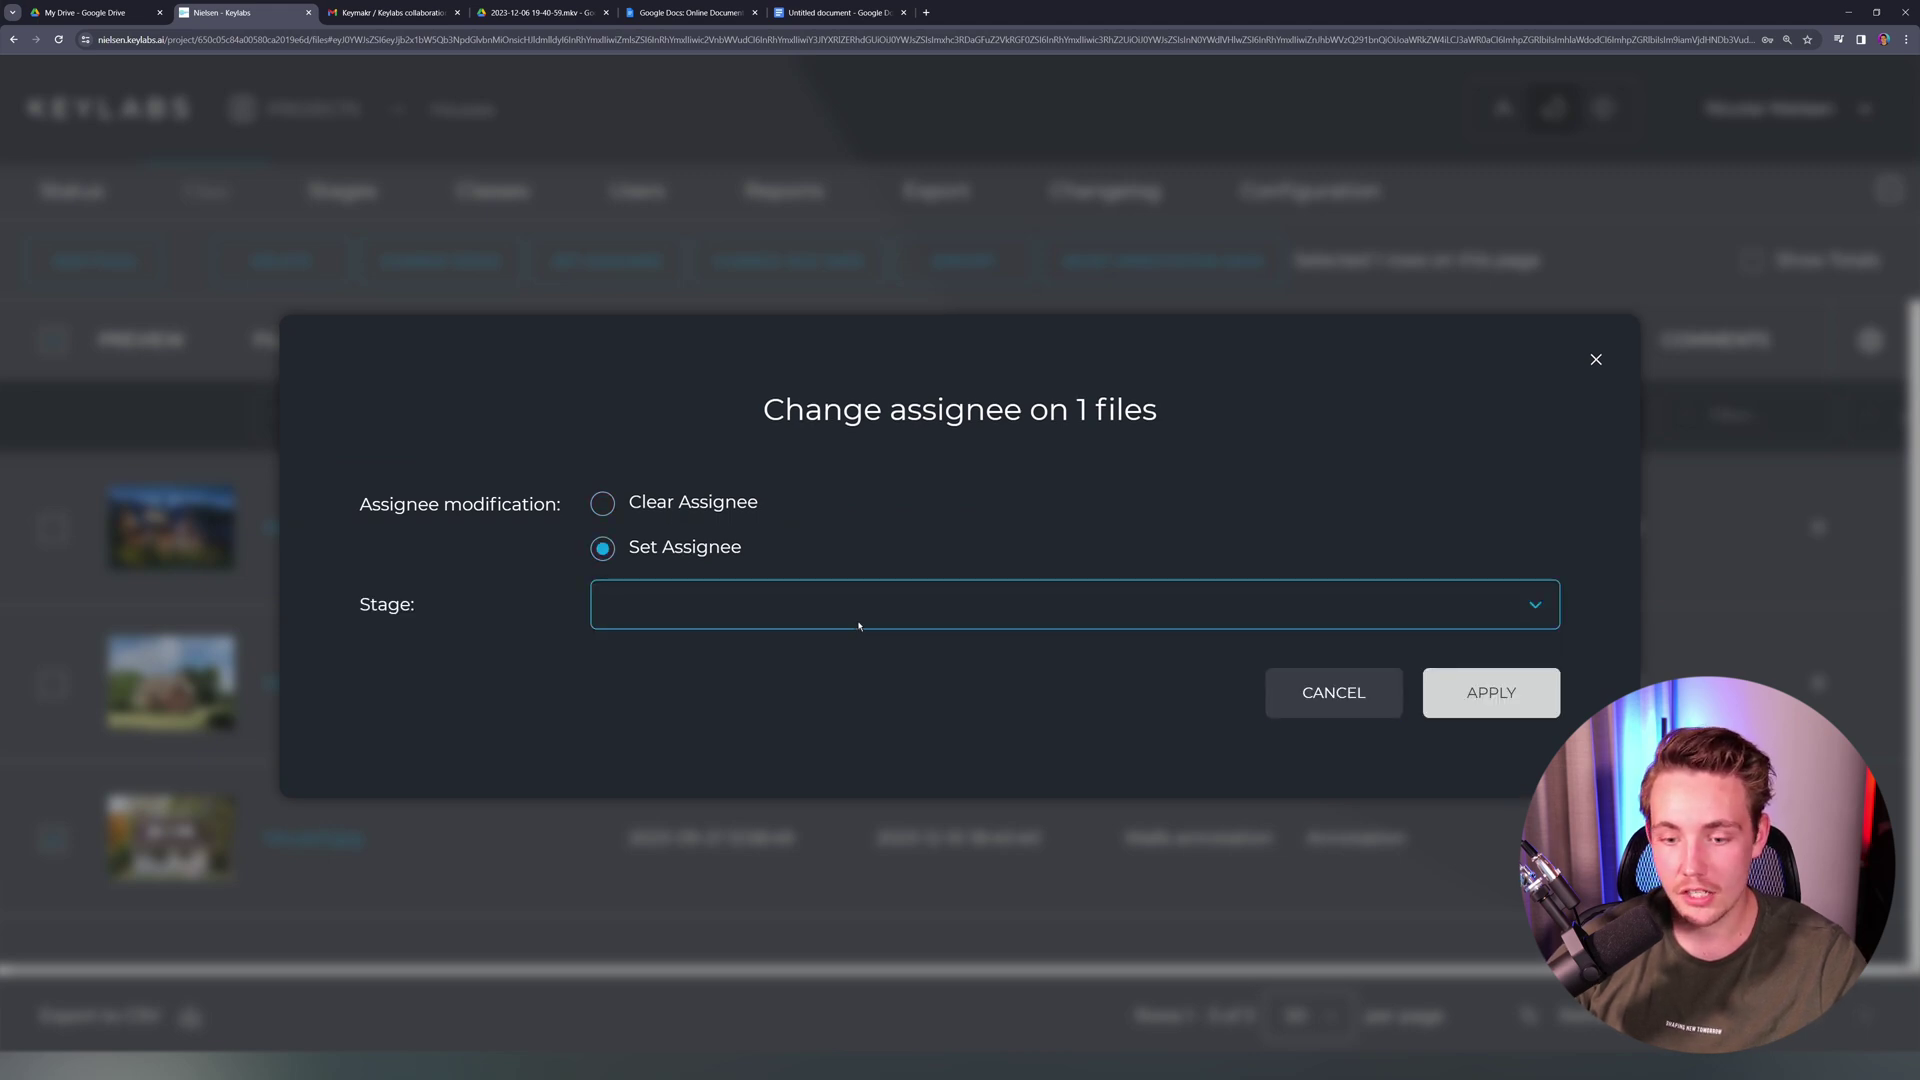
left_click(813, 607)
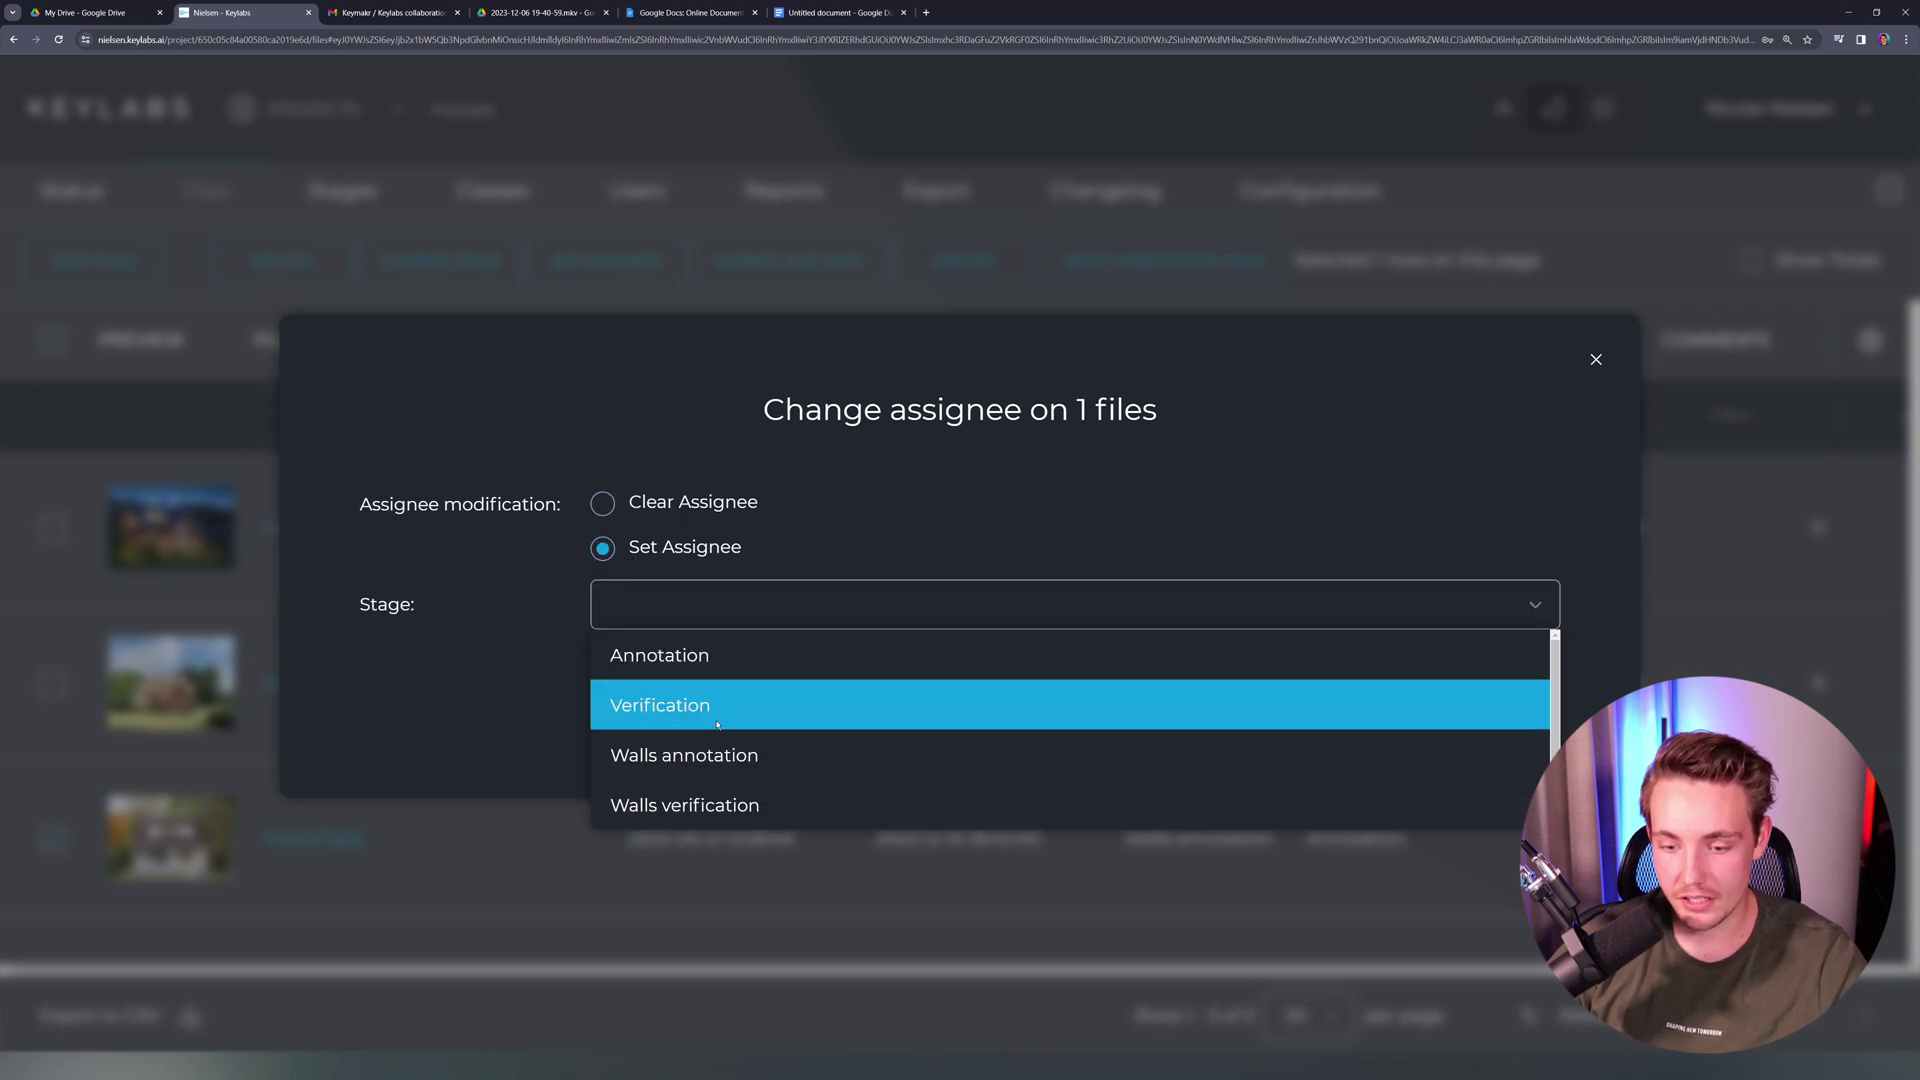
left_click(733, 757)
left_click(728, 636)
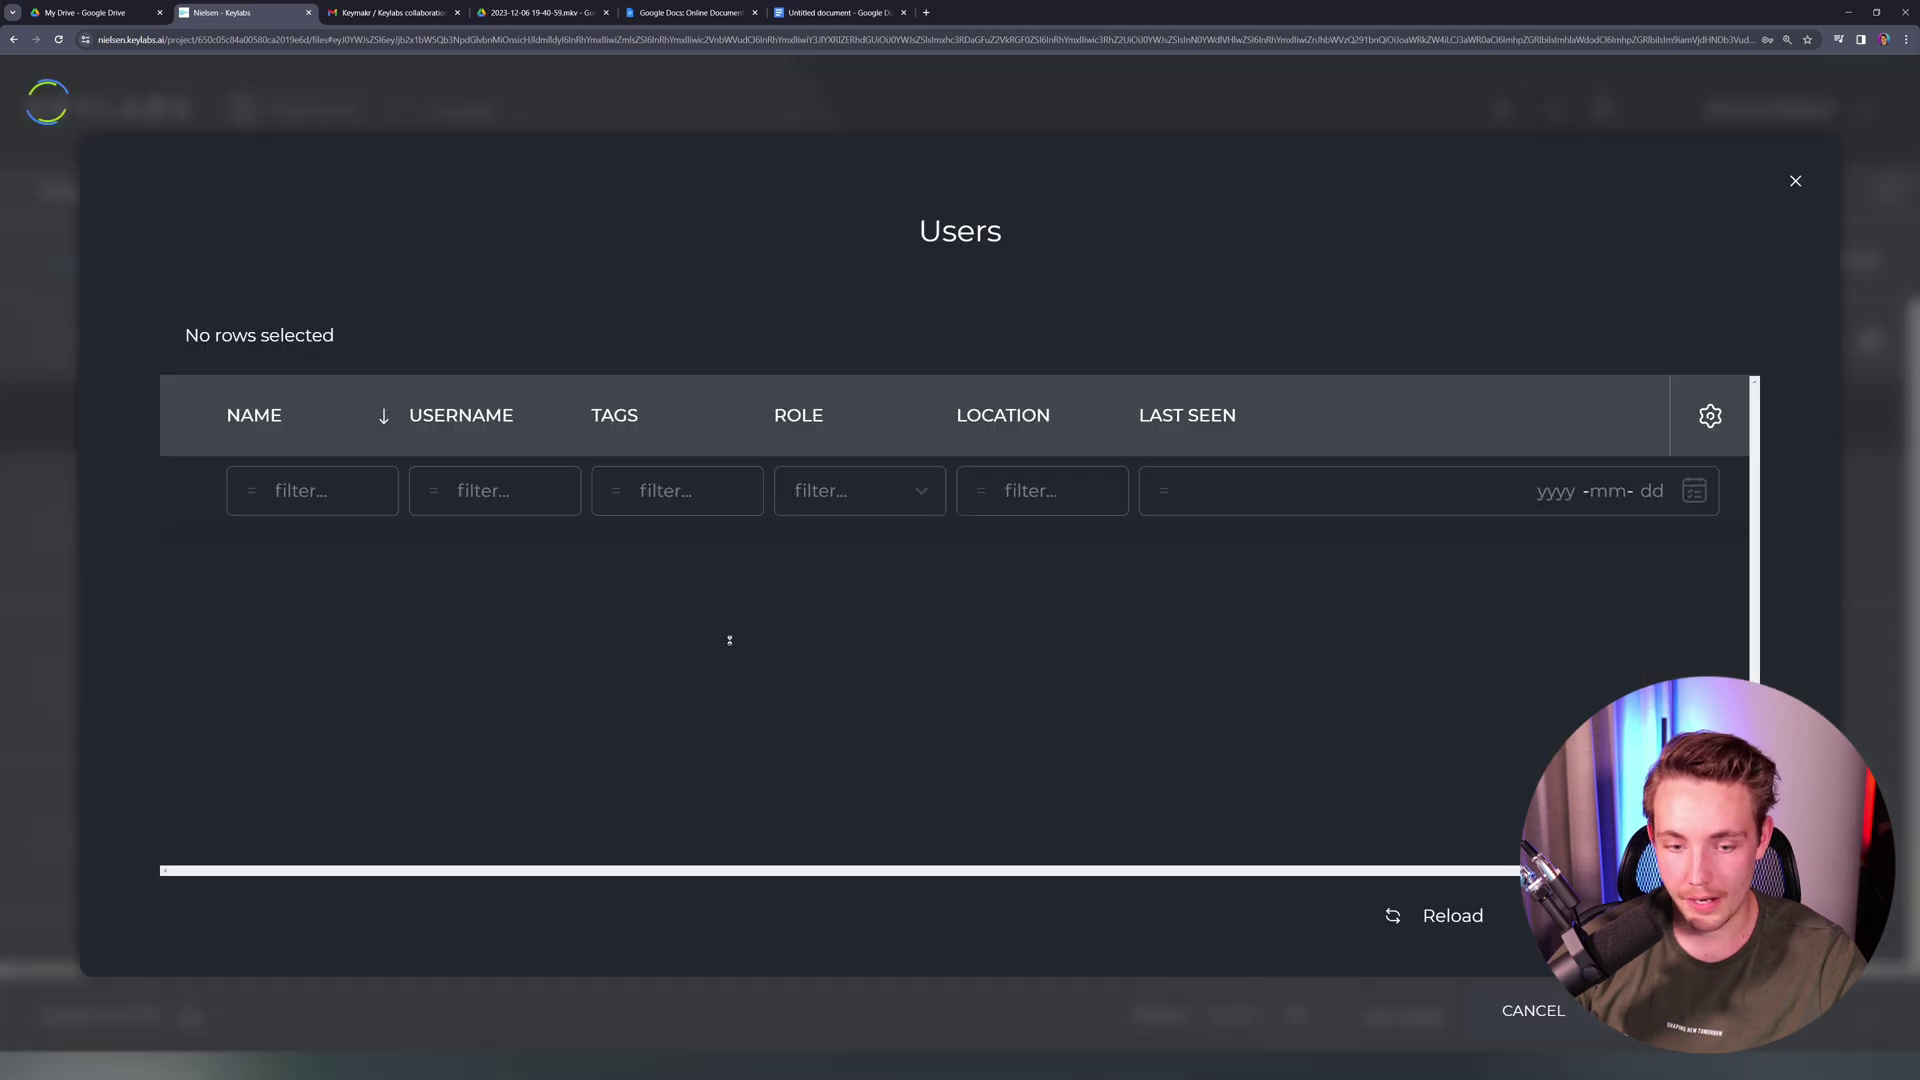
left_click(213, 552)
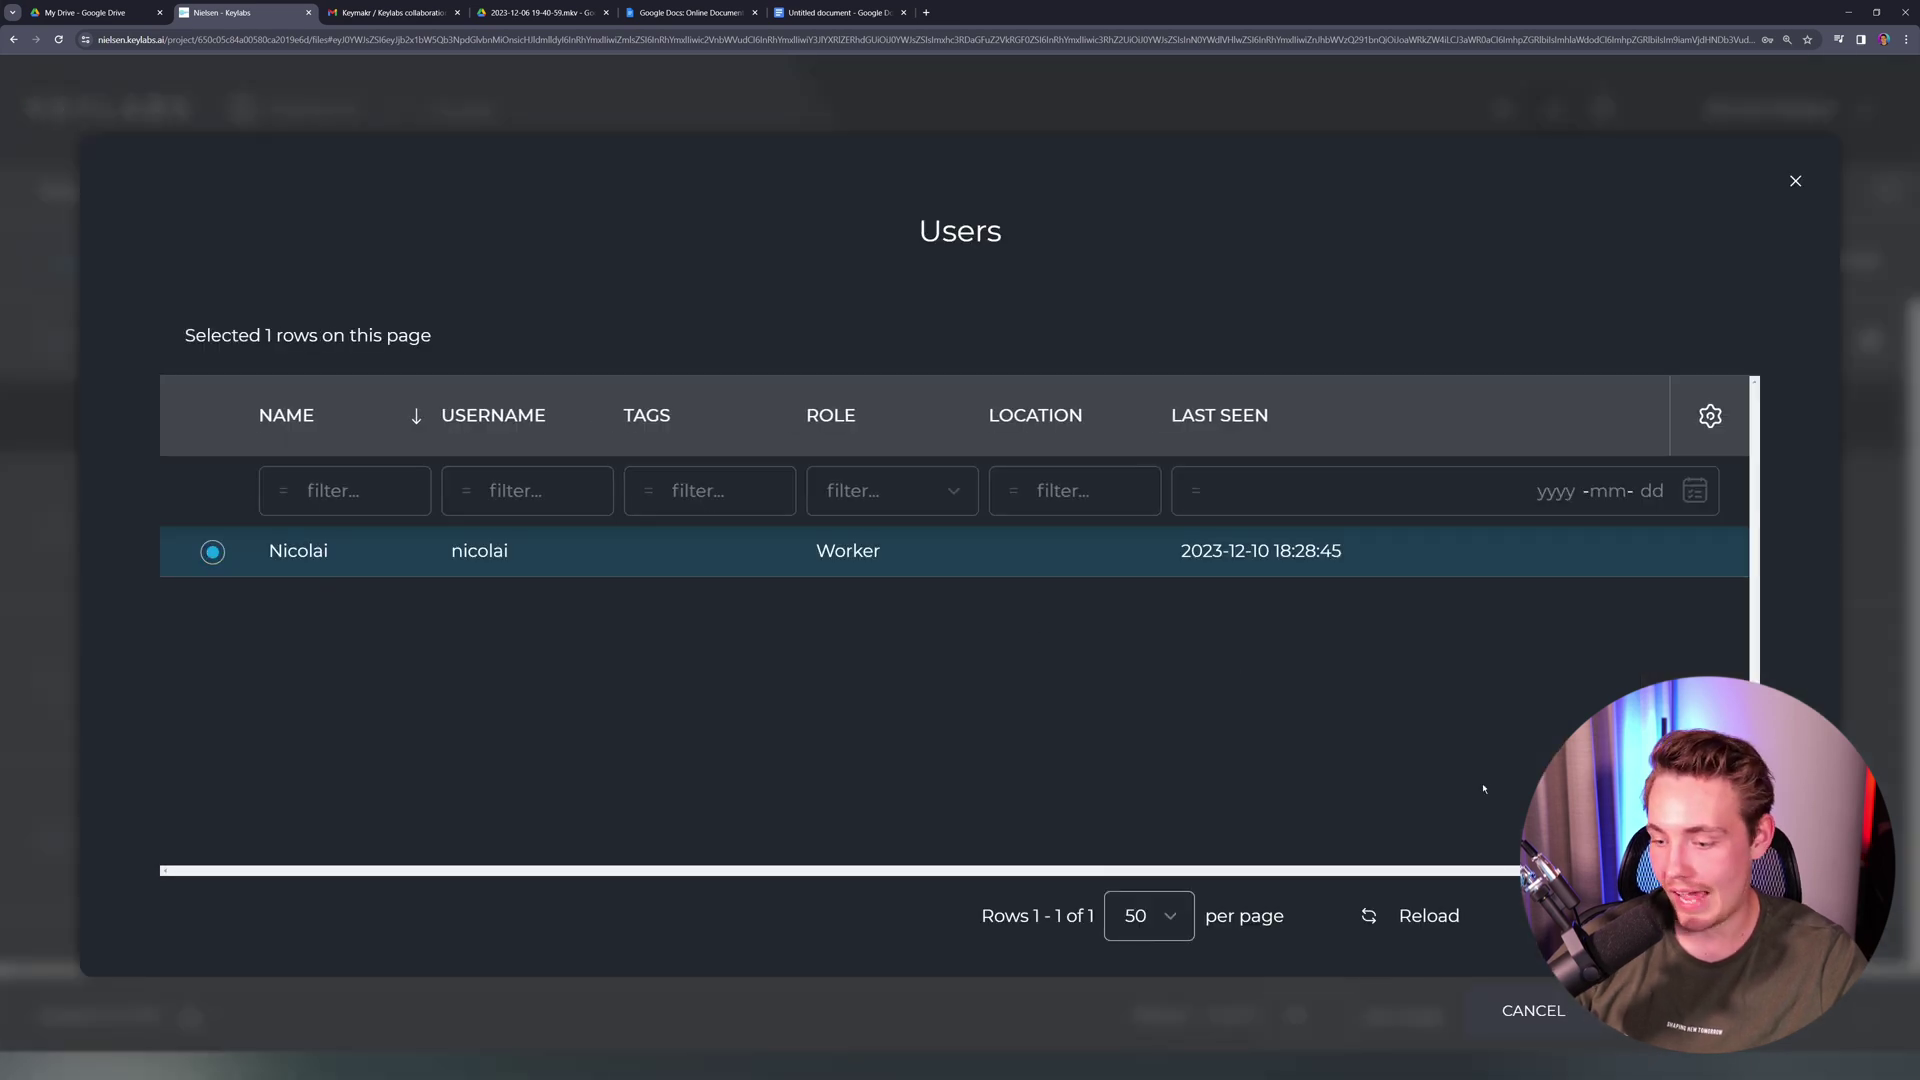
left_click(1640, 1012)
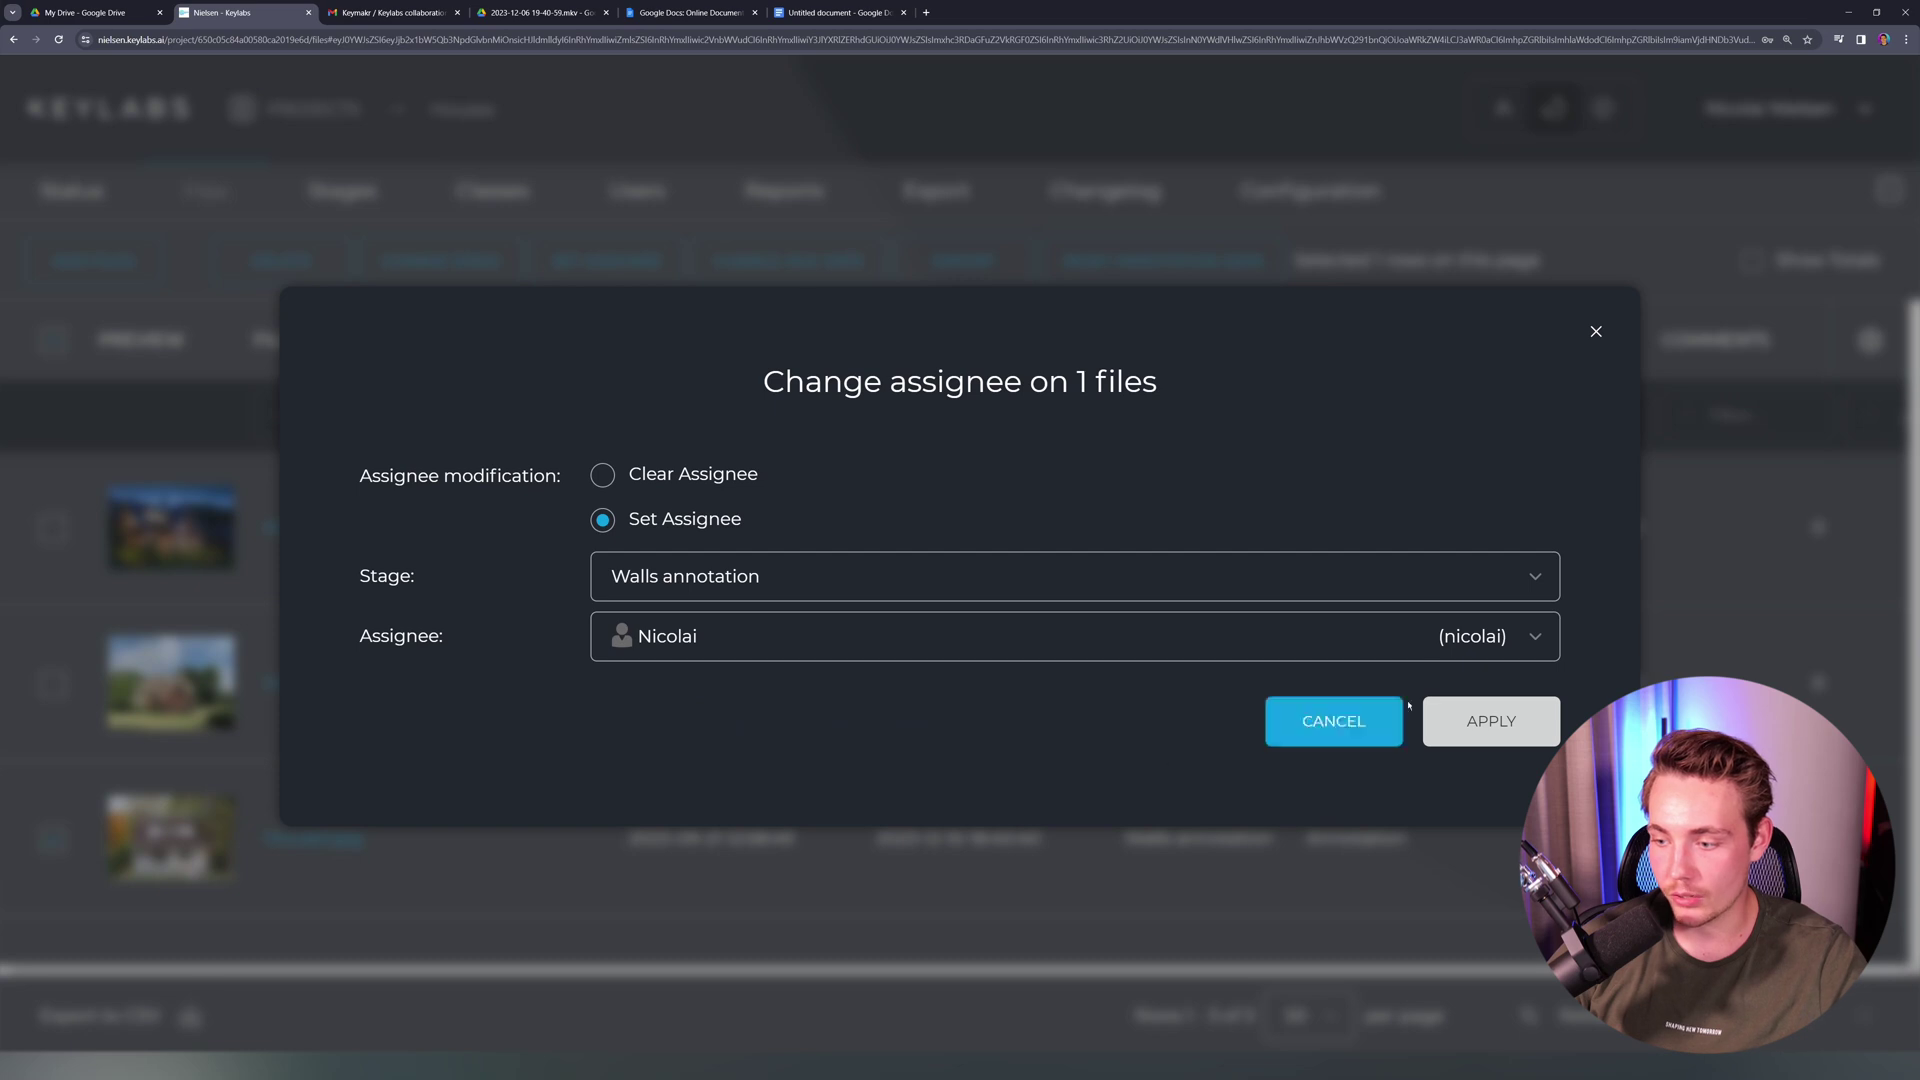
left_click(1490, 721)
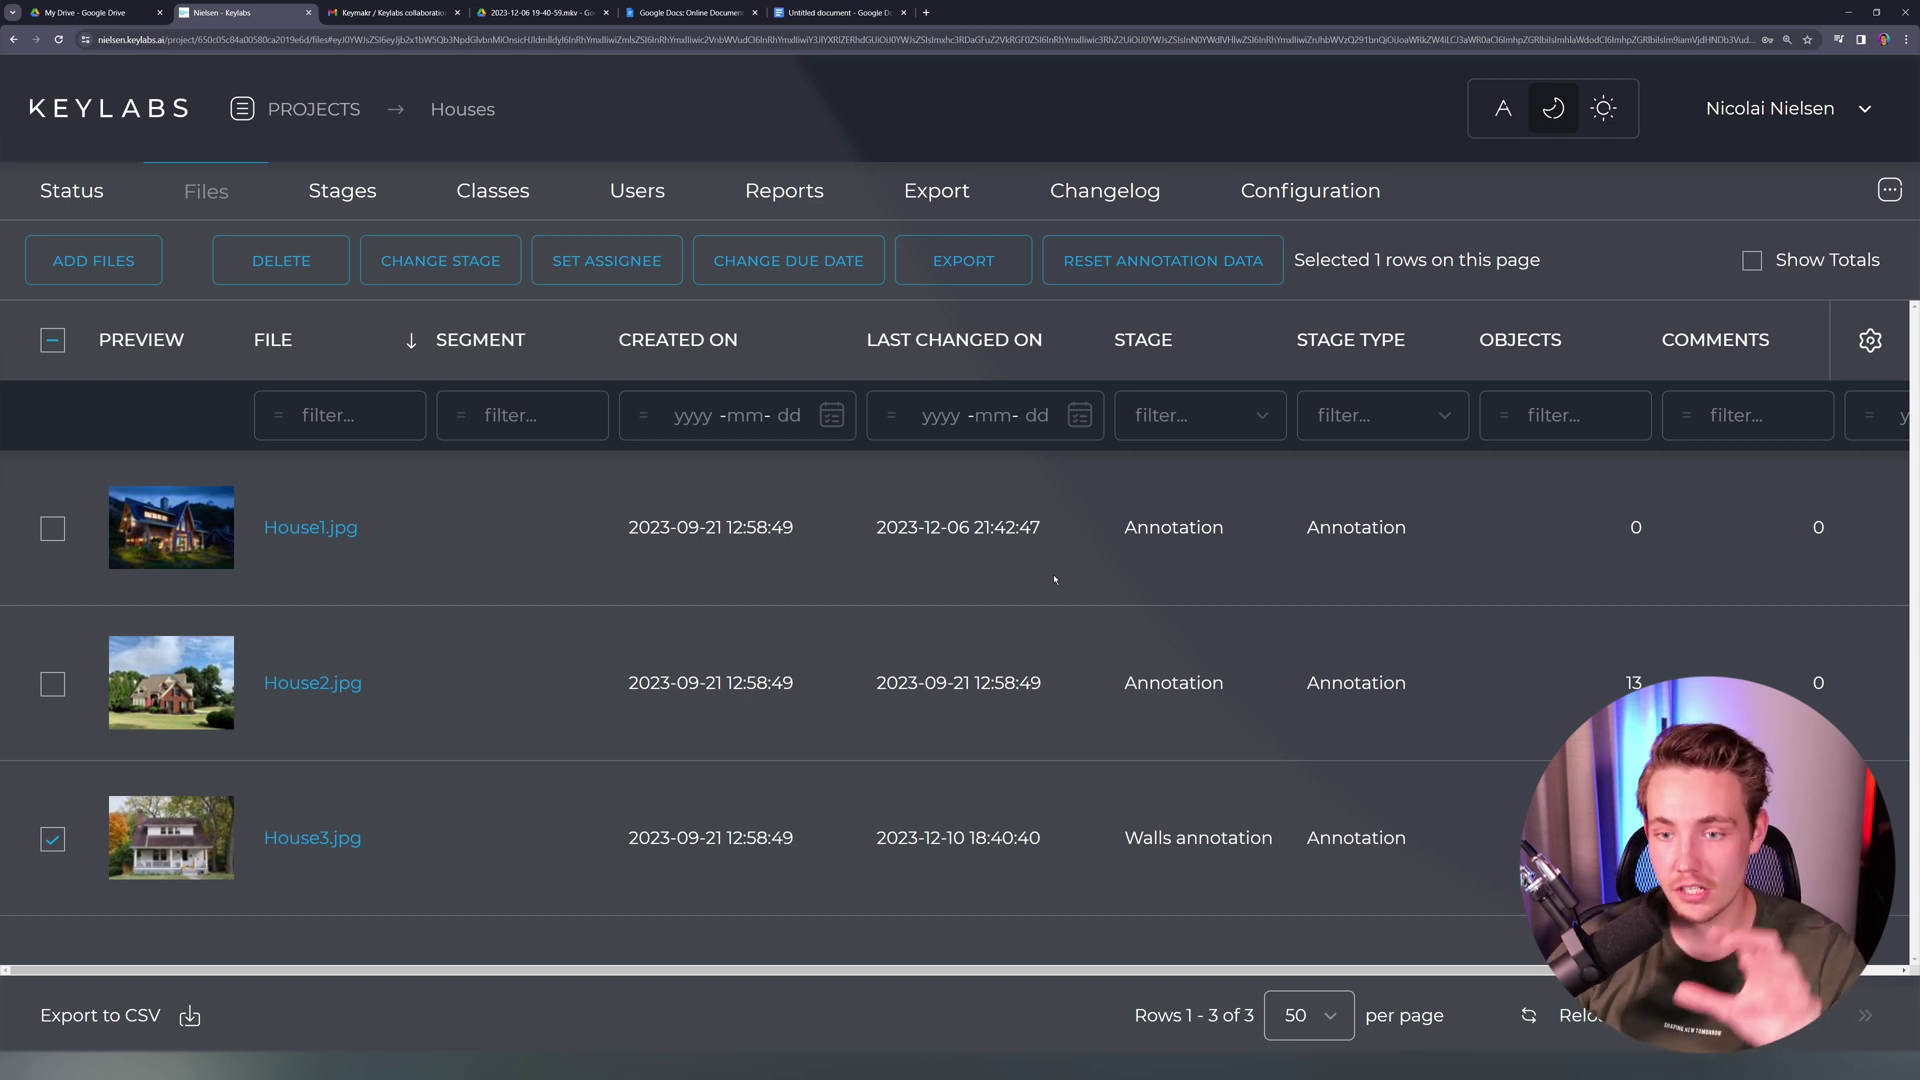
Step: Examine the column display settings of the file list, checking which fields are set to Table, Filter or Hide
left_click(1870, 340)
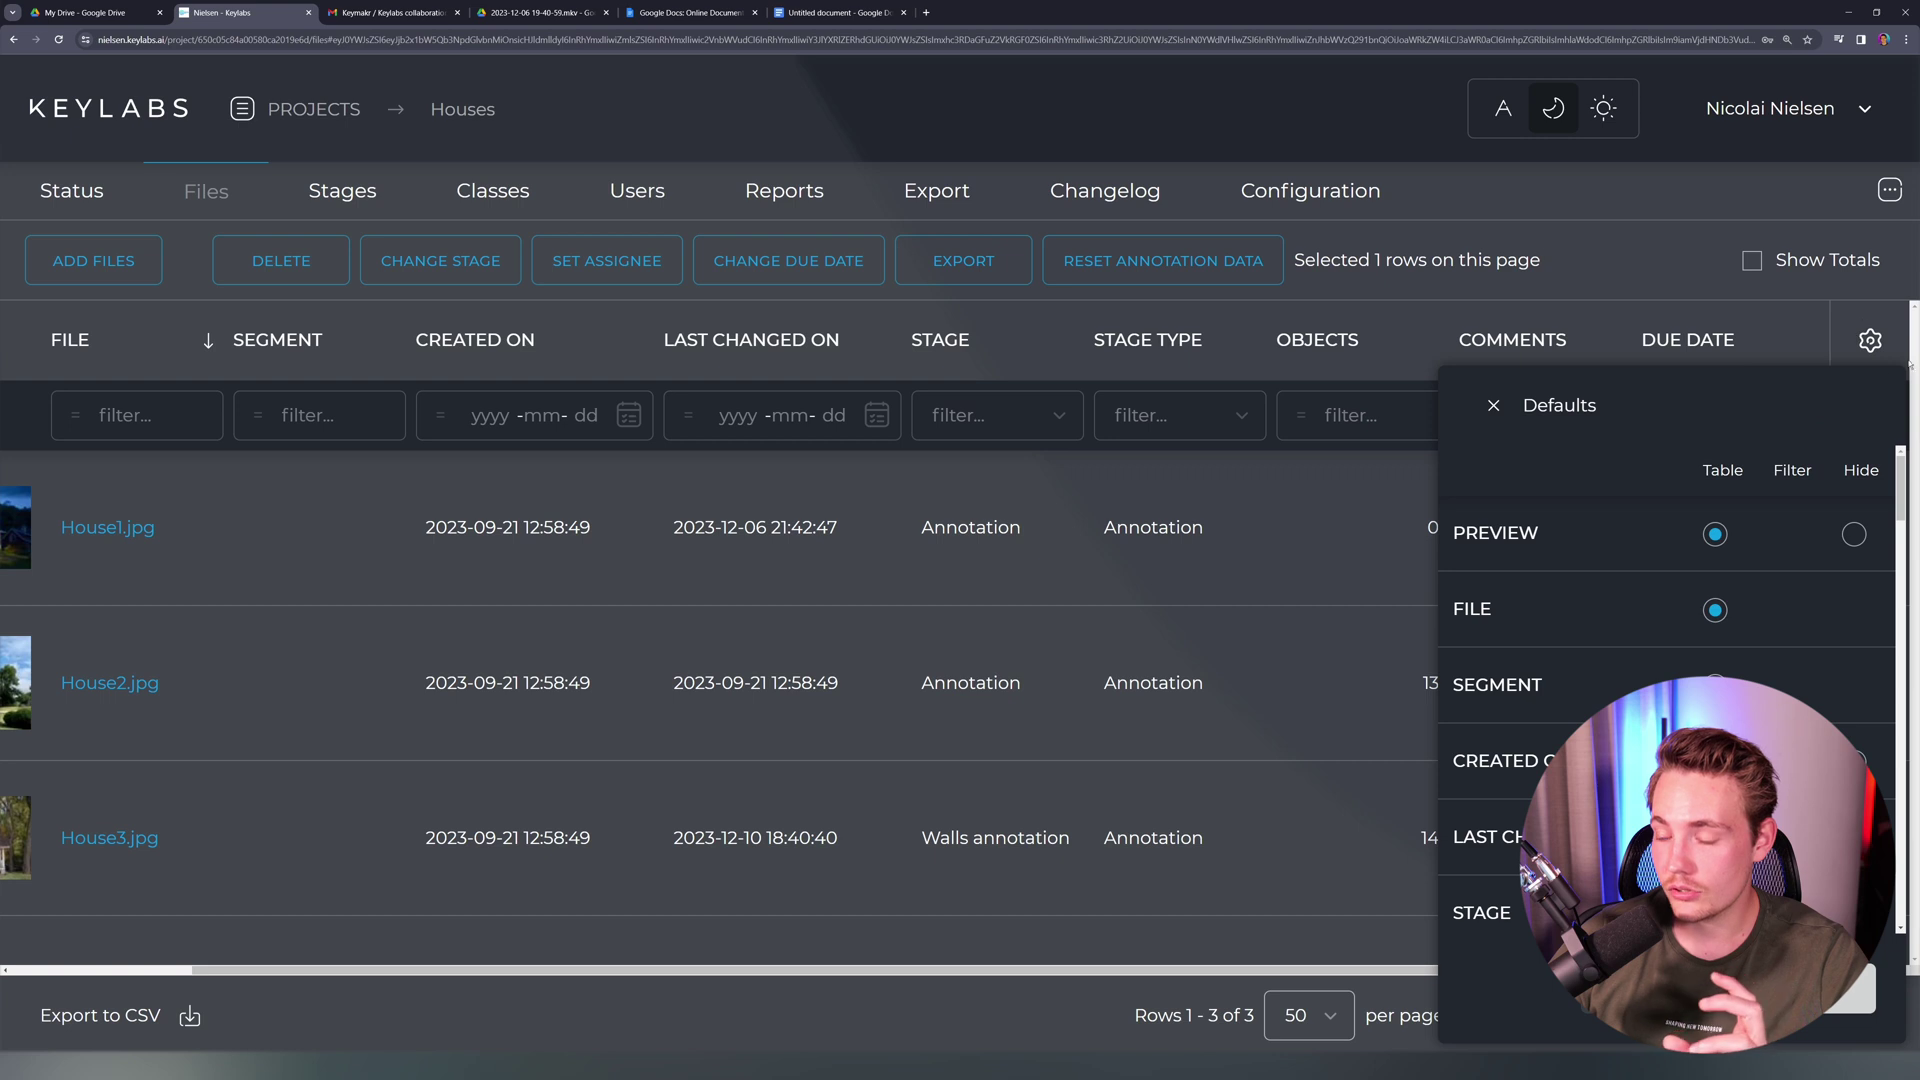
scroll(1675, 493, "down", 8)
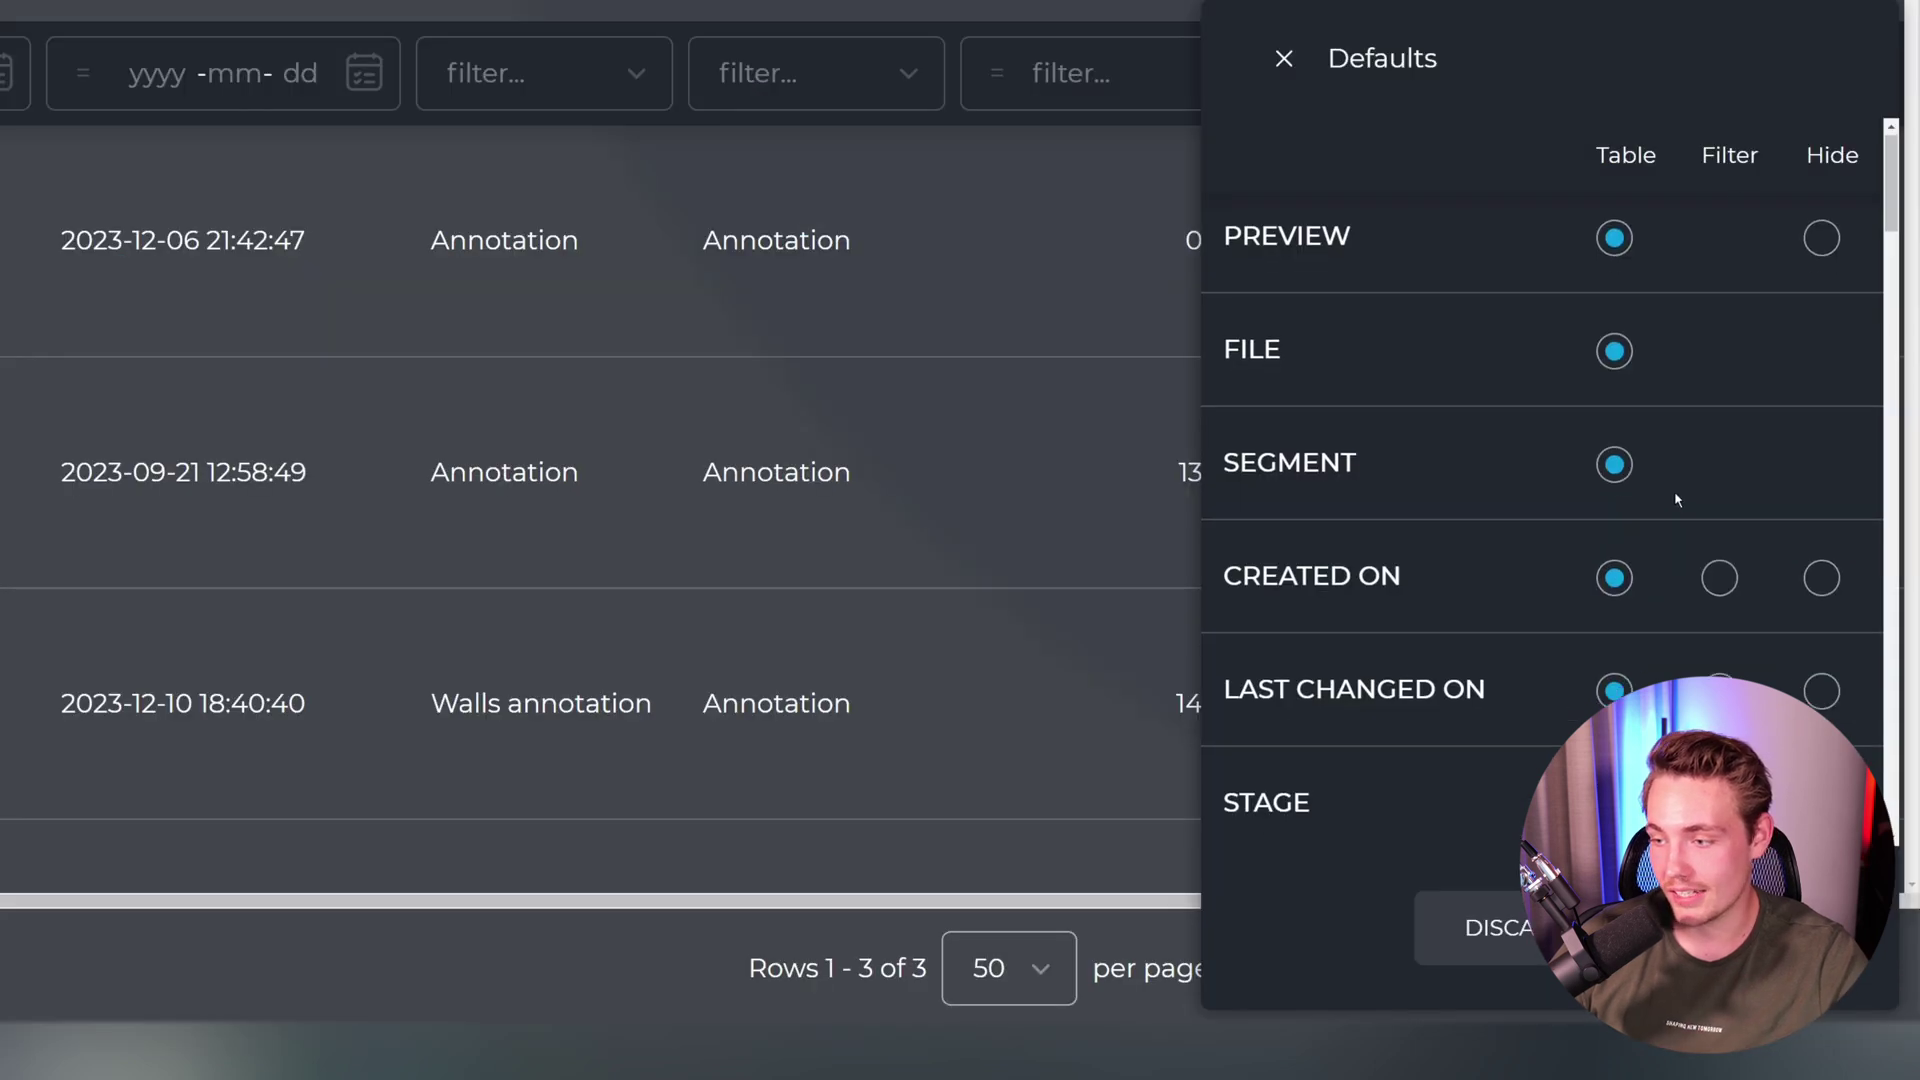
scroll(1638, 541, "up", 3)
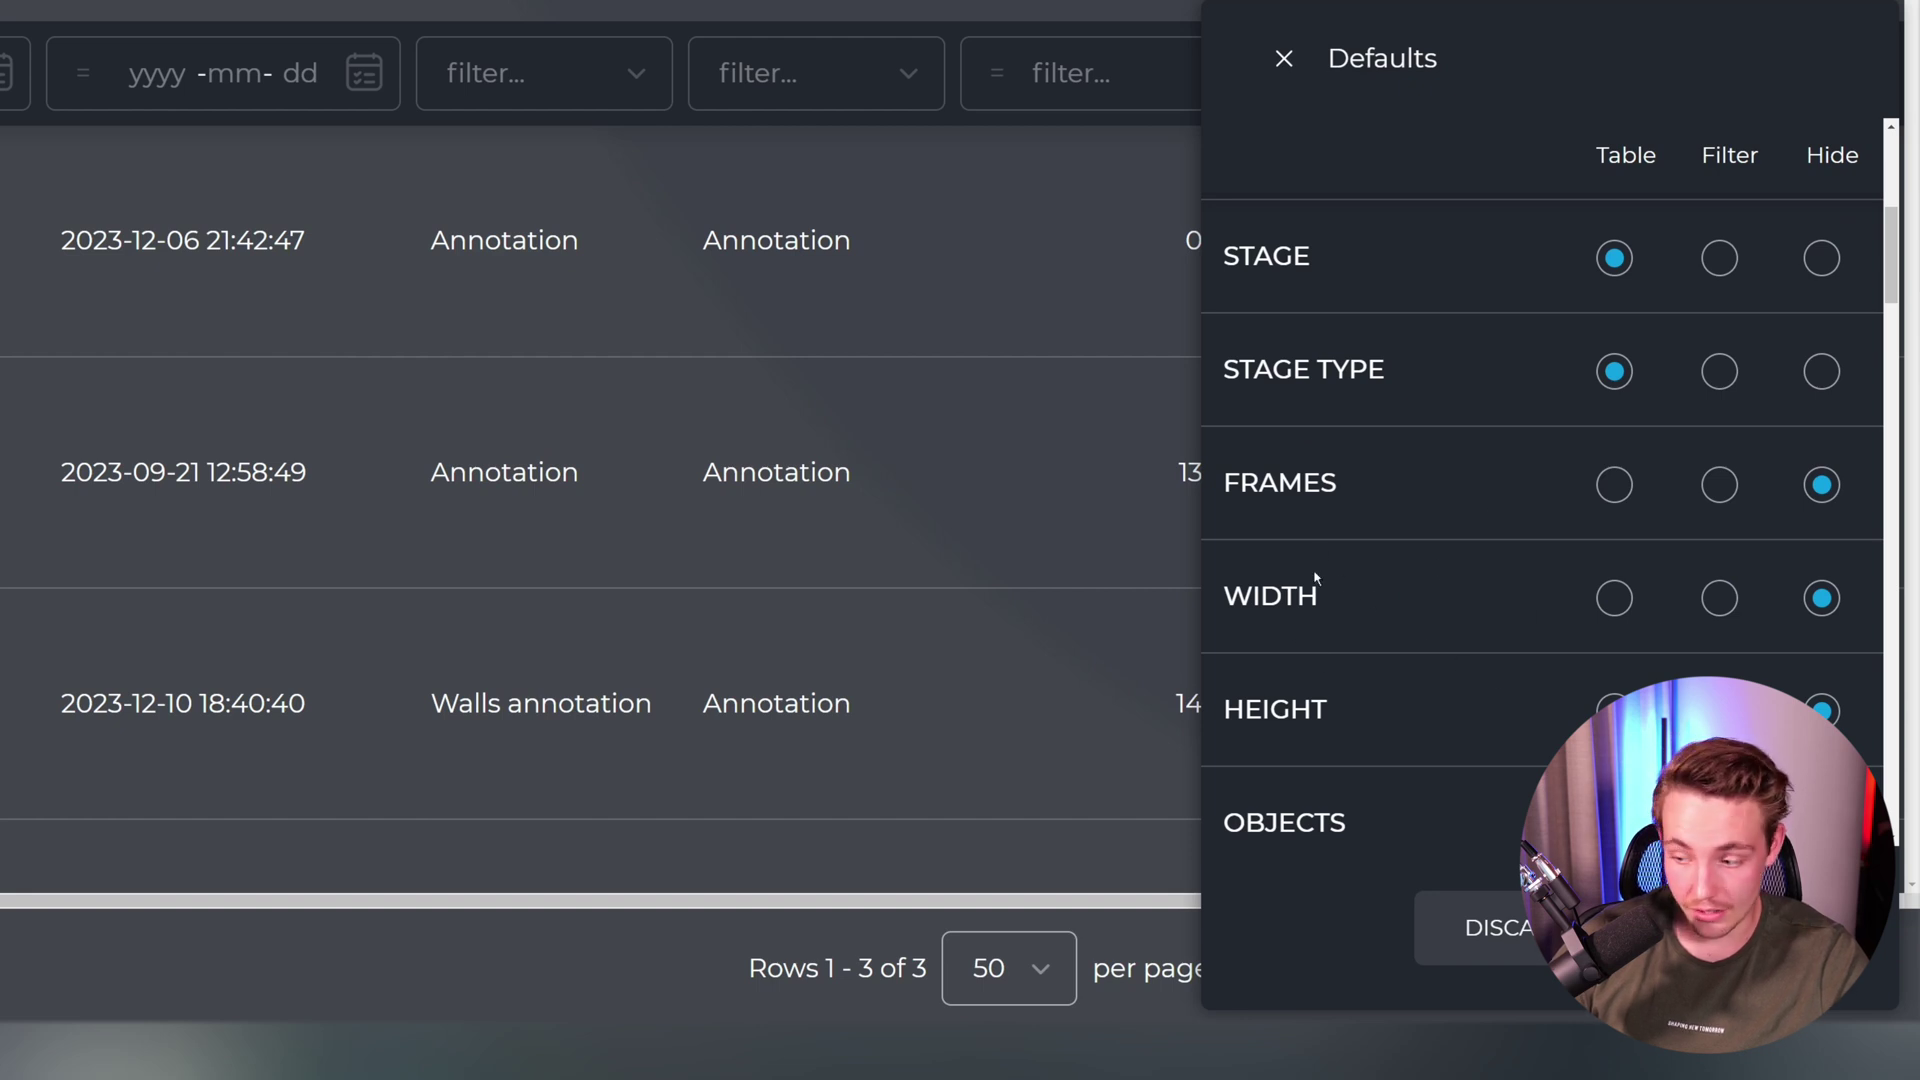
scroll(1376, 570, "down", 1)
scroll(1418, 620, "up", 4)
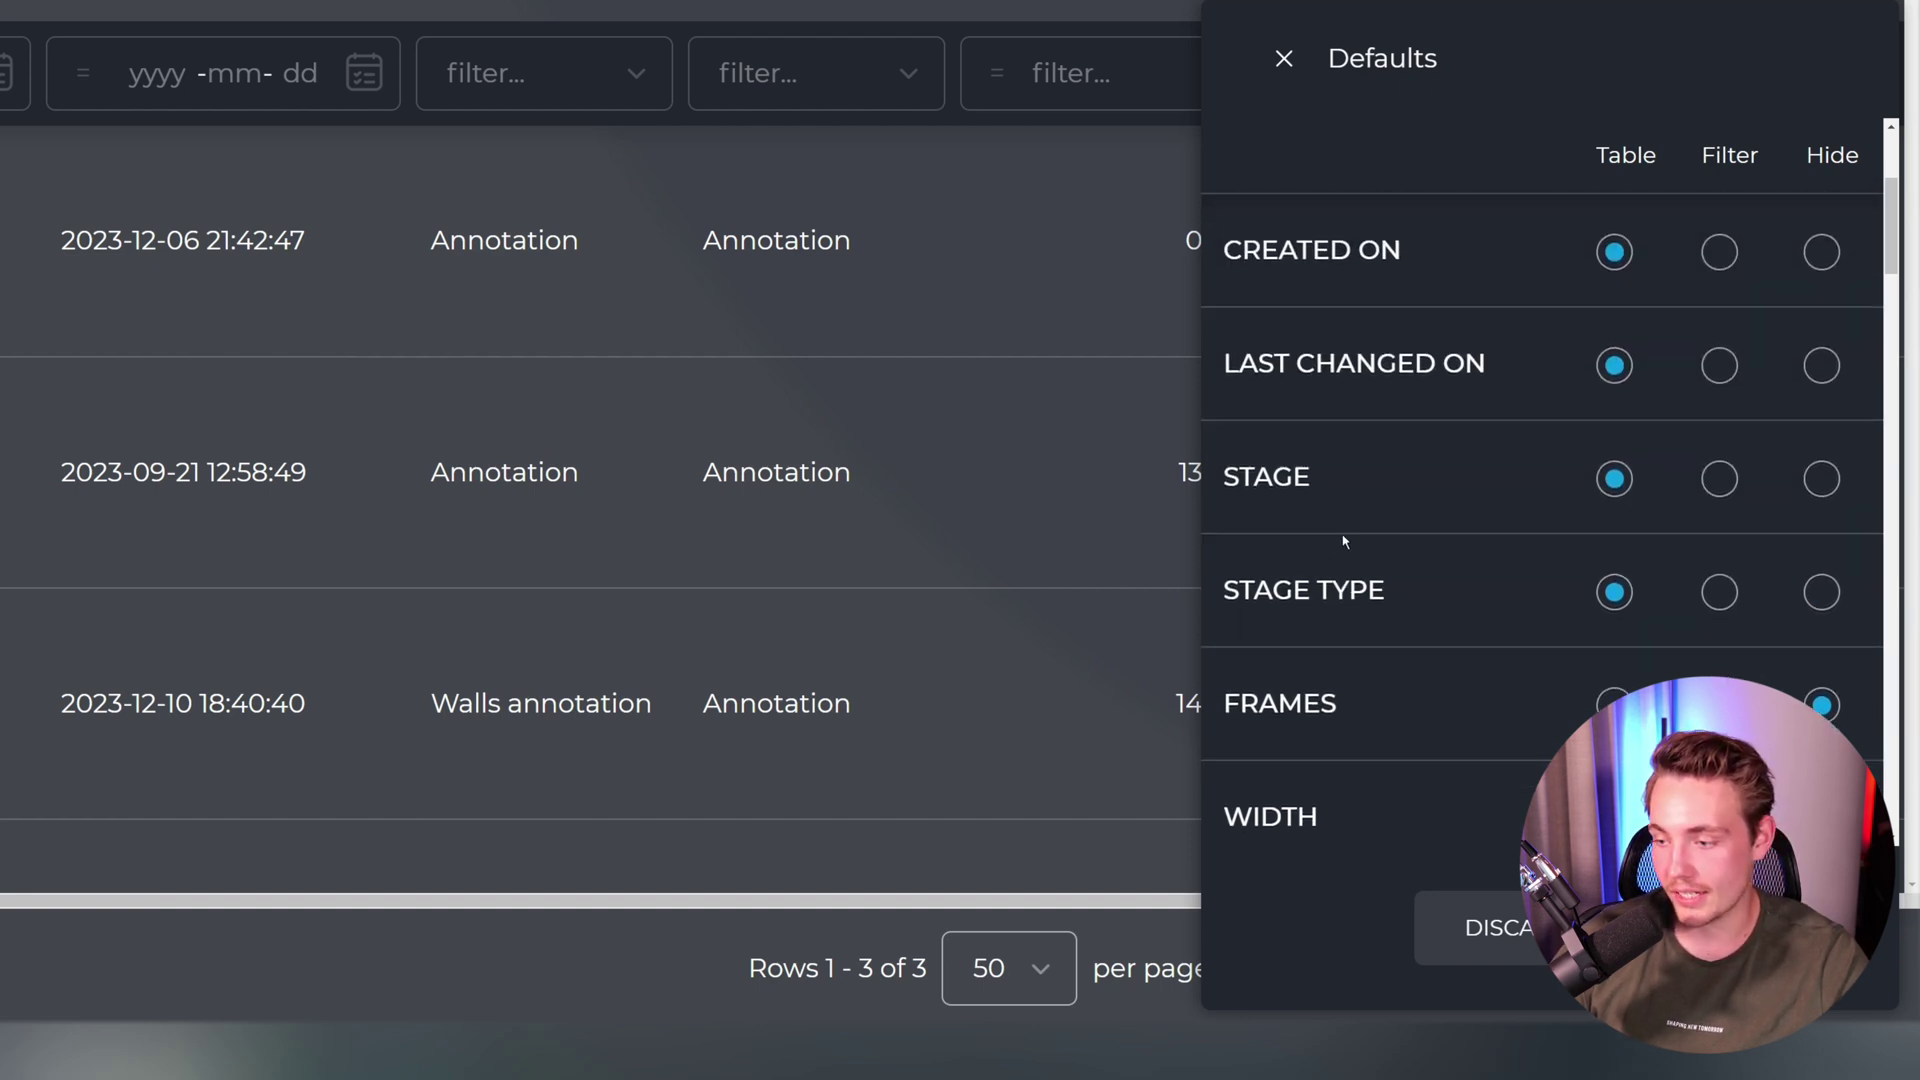
scroll(1380, 432, "up", 3)
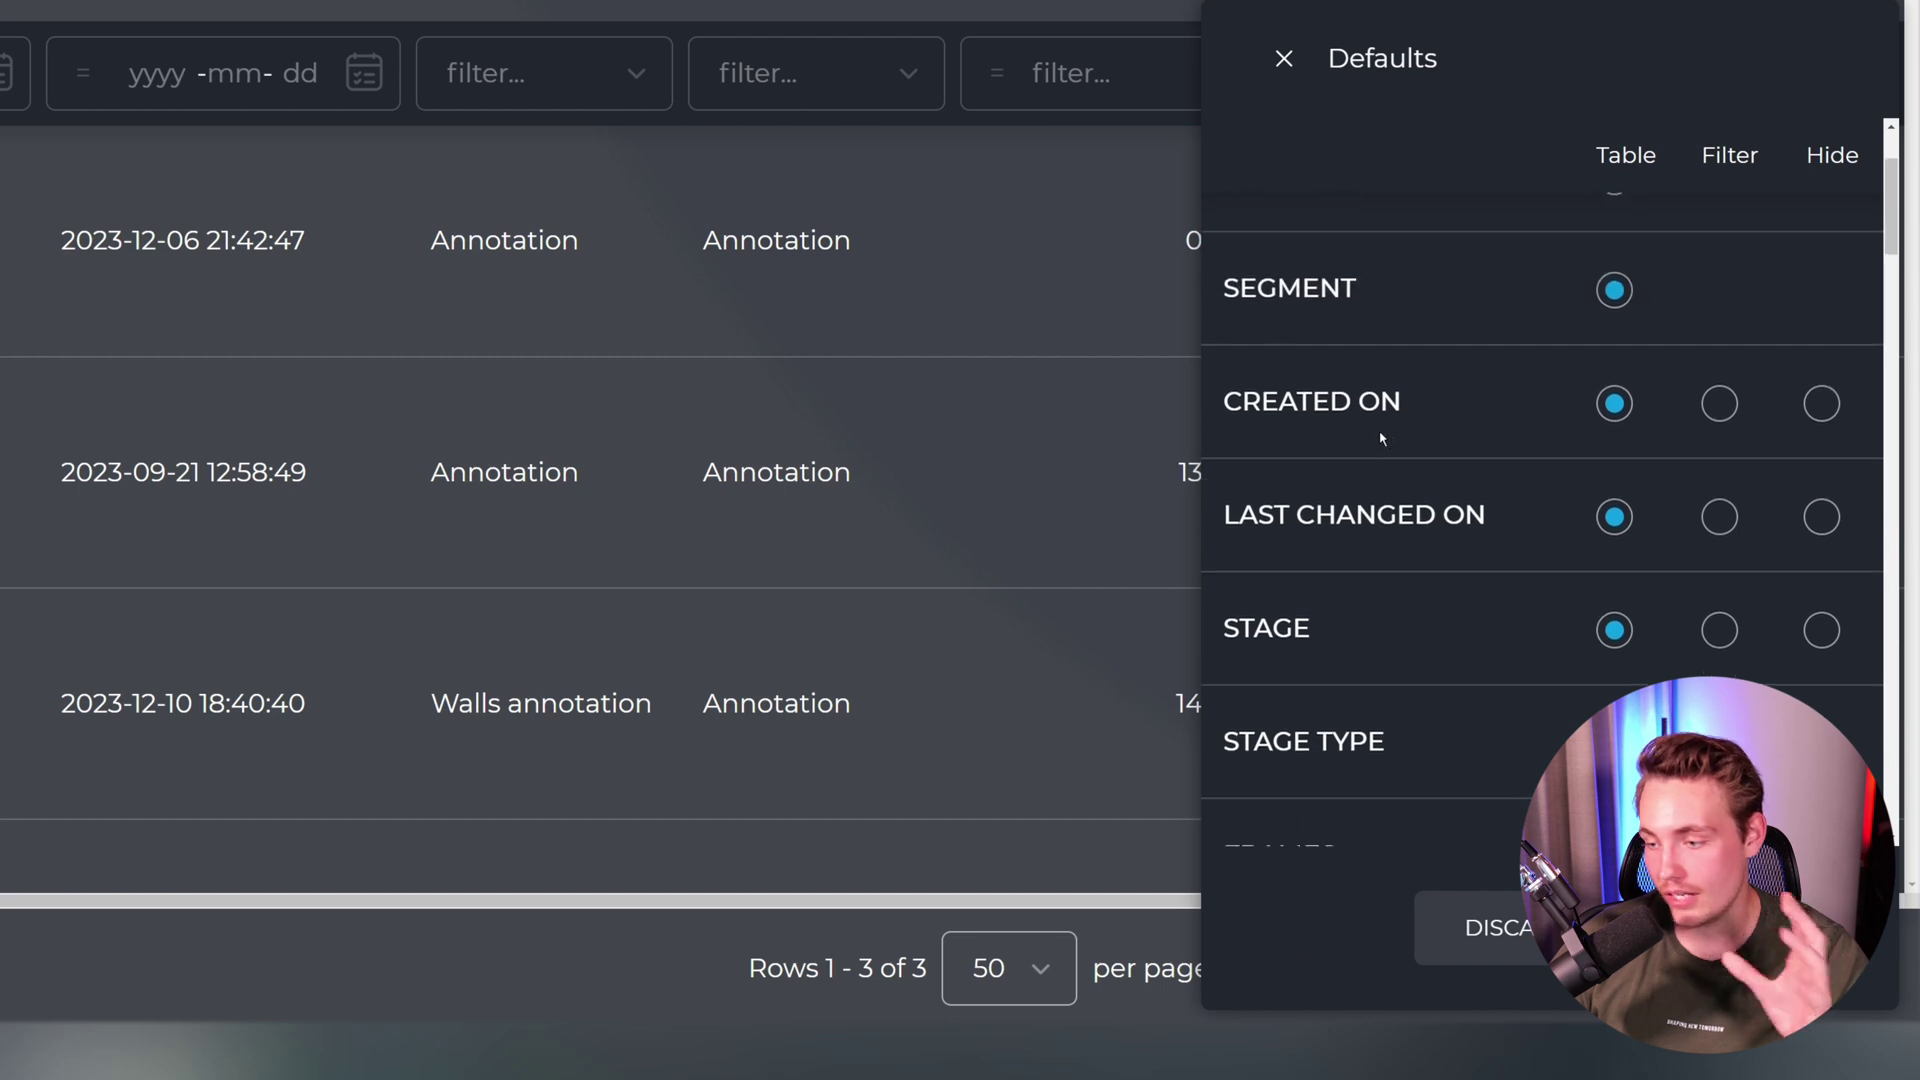
key("Escape")
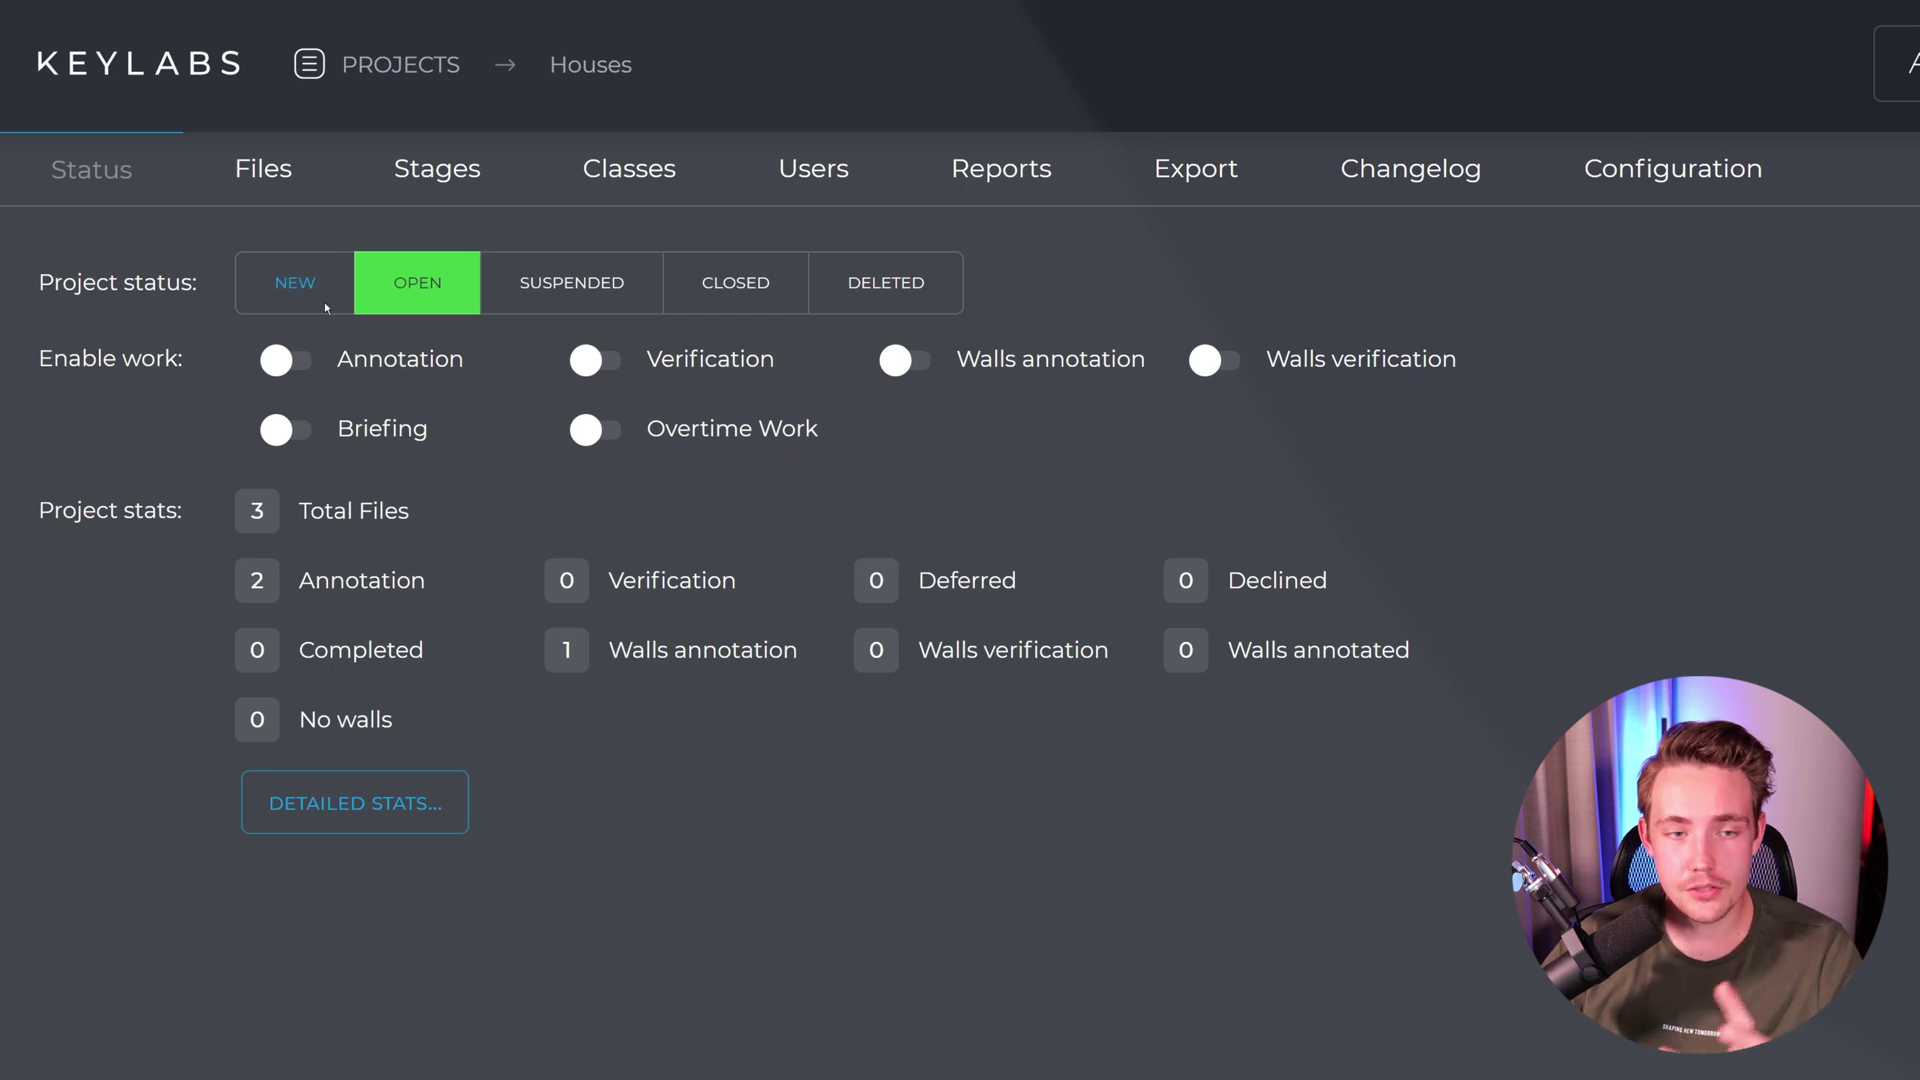
Step: Enable work for the Walls annotation and Walls verification stages in the Houses project's status
left_click(904, 363)
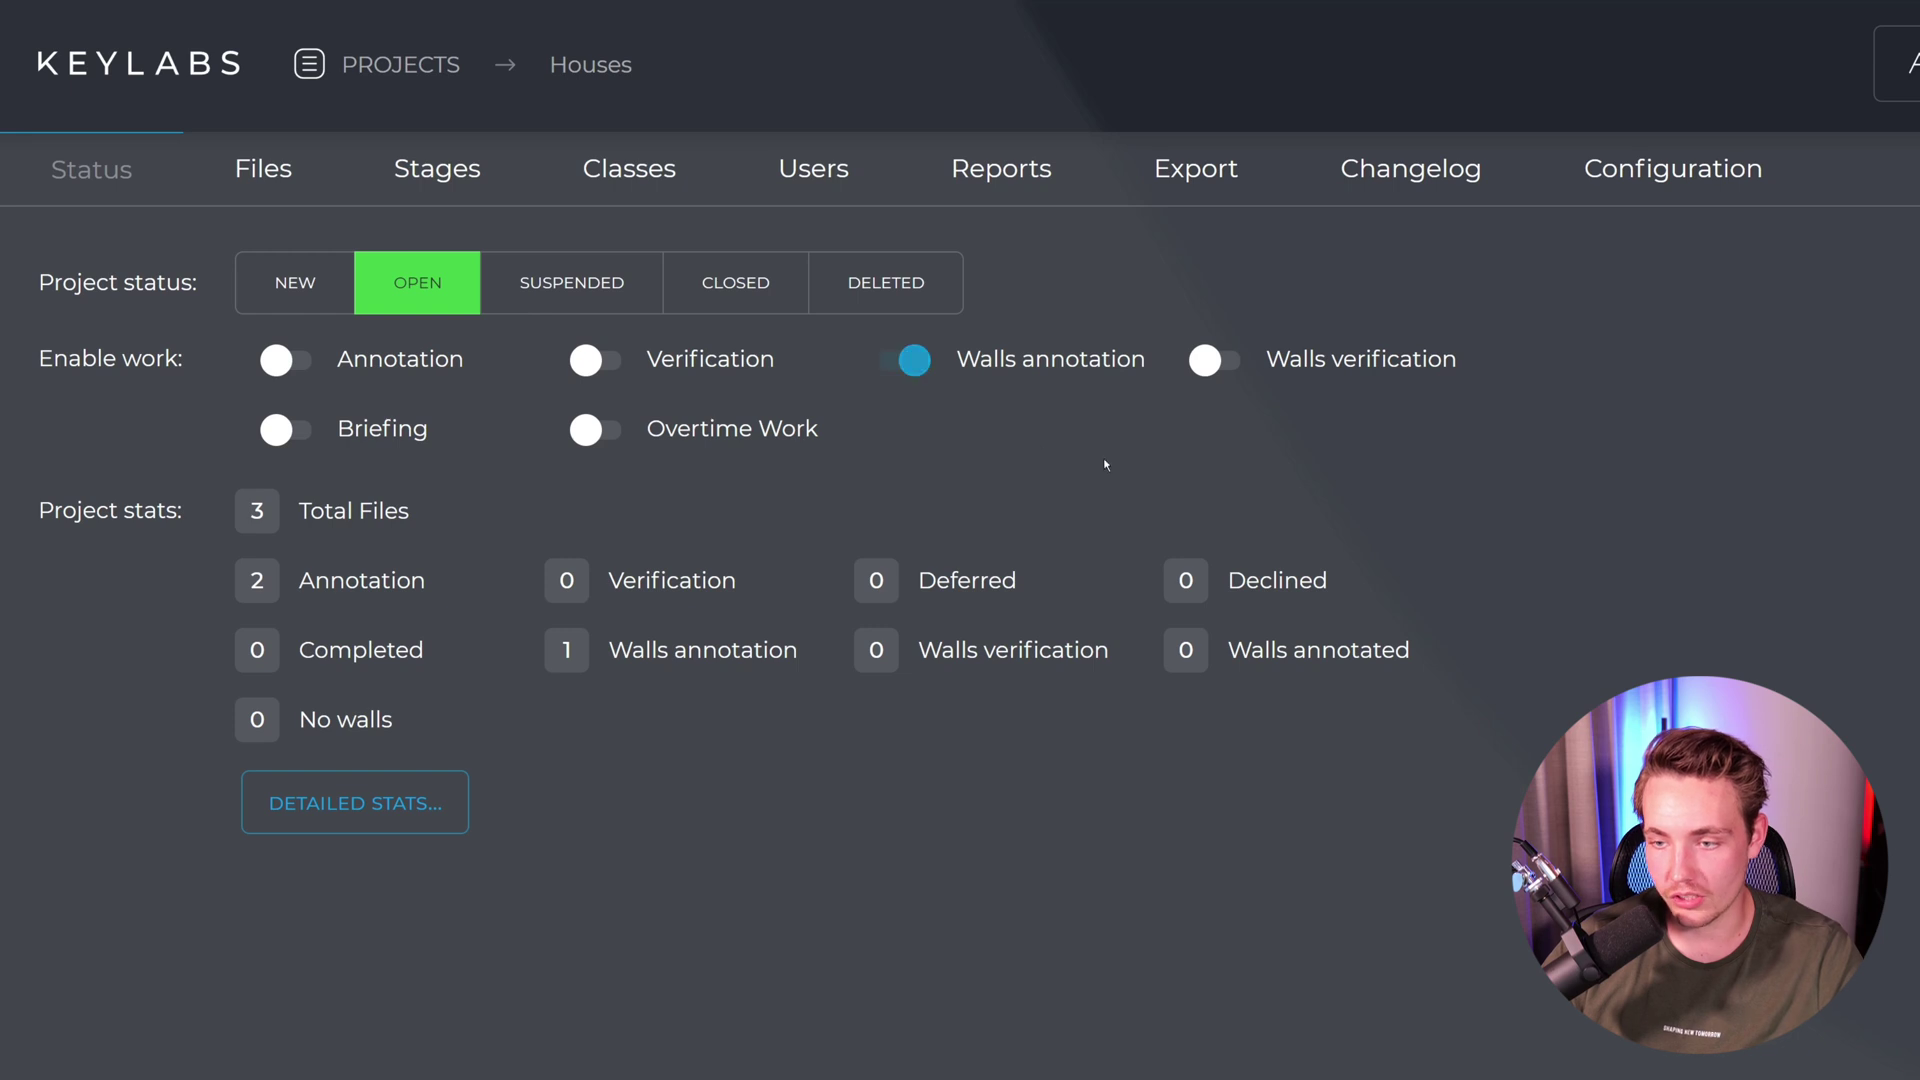
left_click(1218, 364)
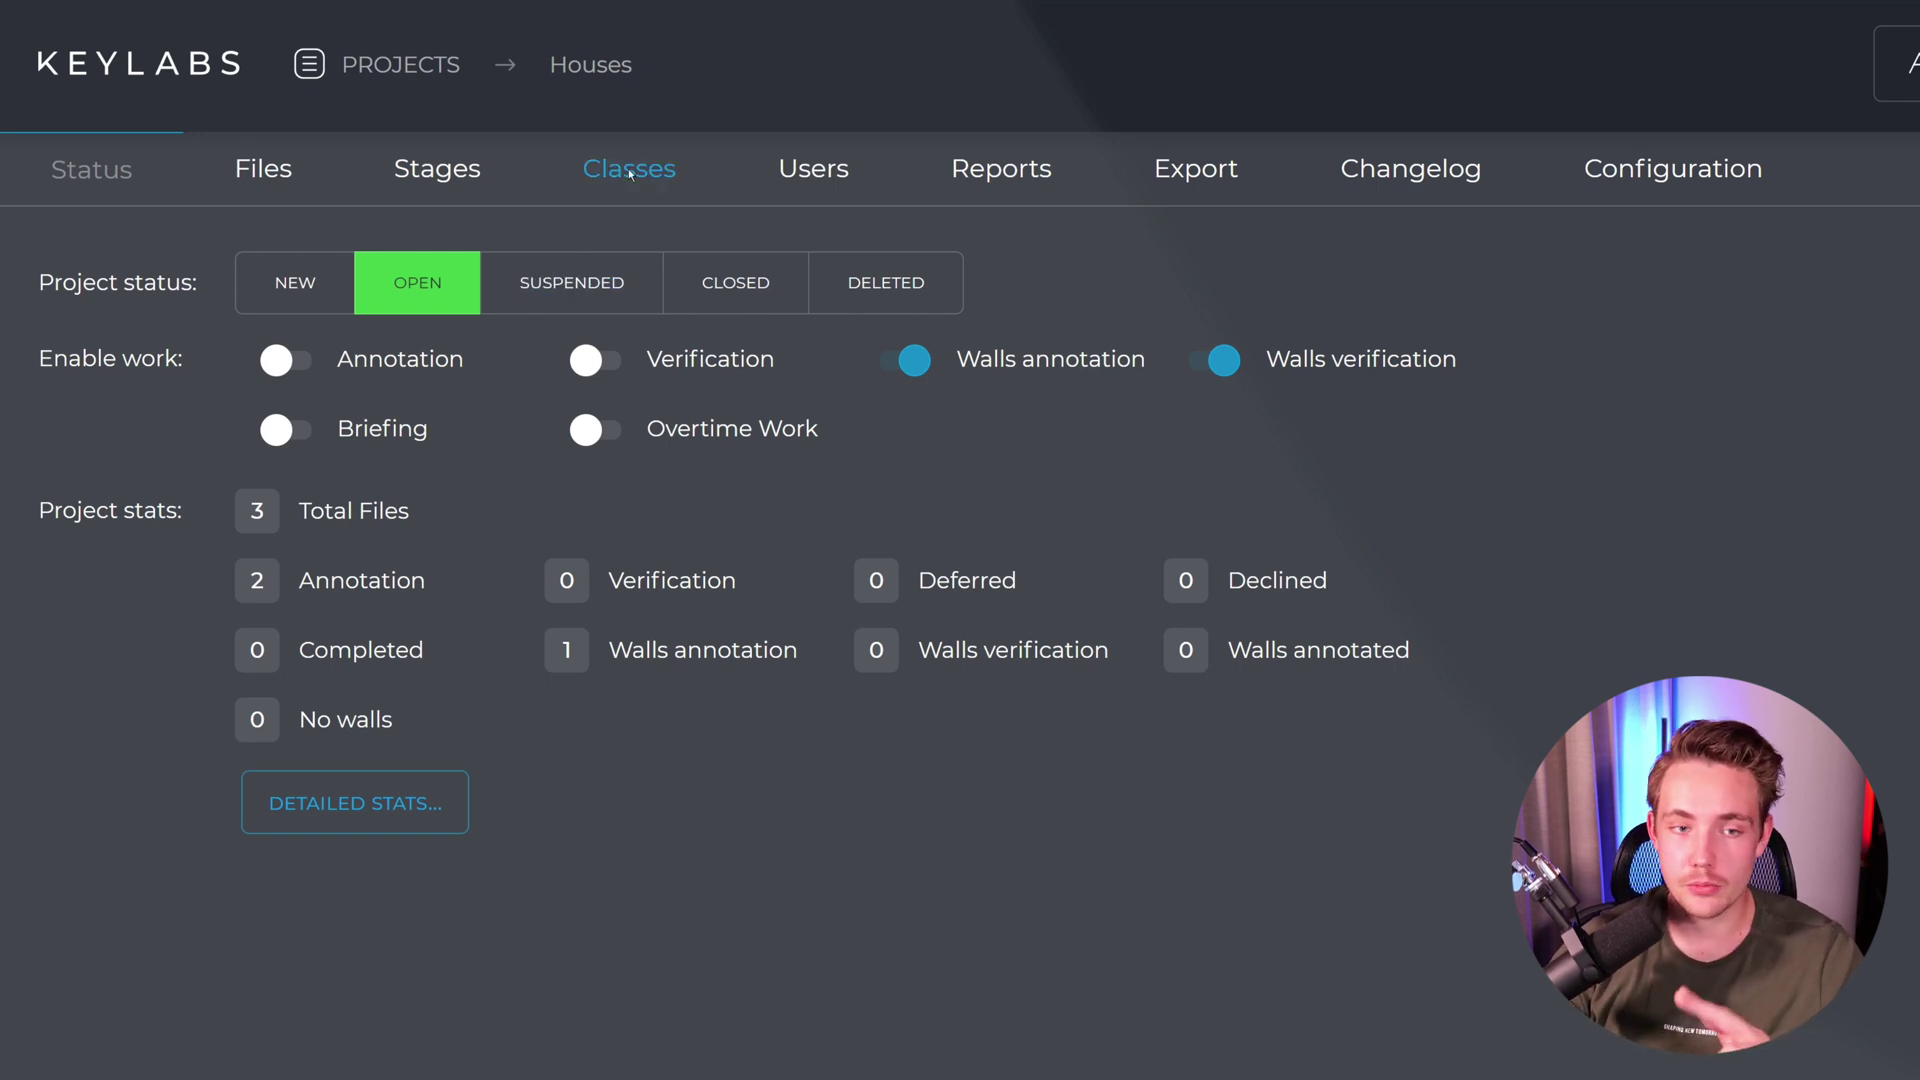
Step: Add the worker assigned to House3.jpg as a user of the Houses project's Walls annotation stage
left_click(843, 176)
scroll(836, 599, "down", 6)
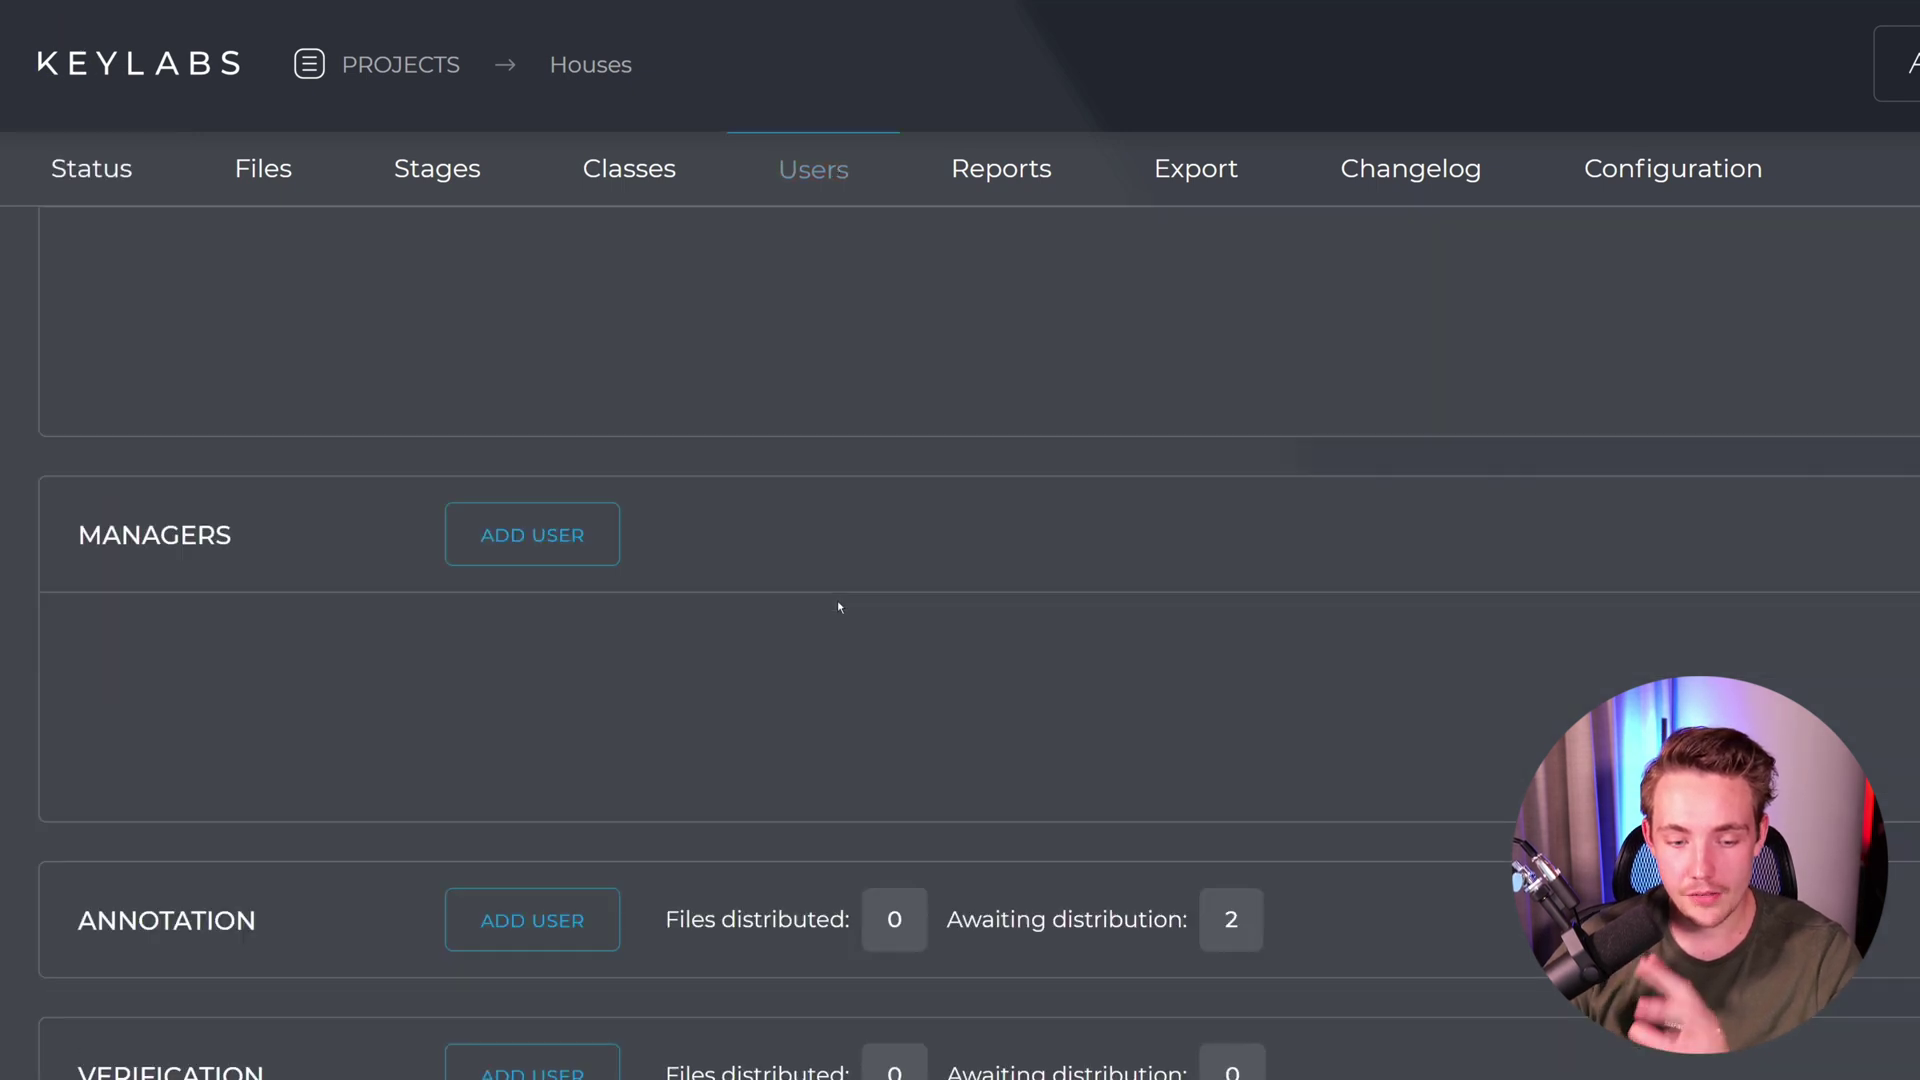
left_click(461, 926)
scroll(537, 896, "down", 2)
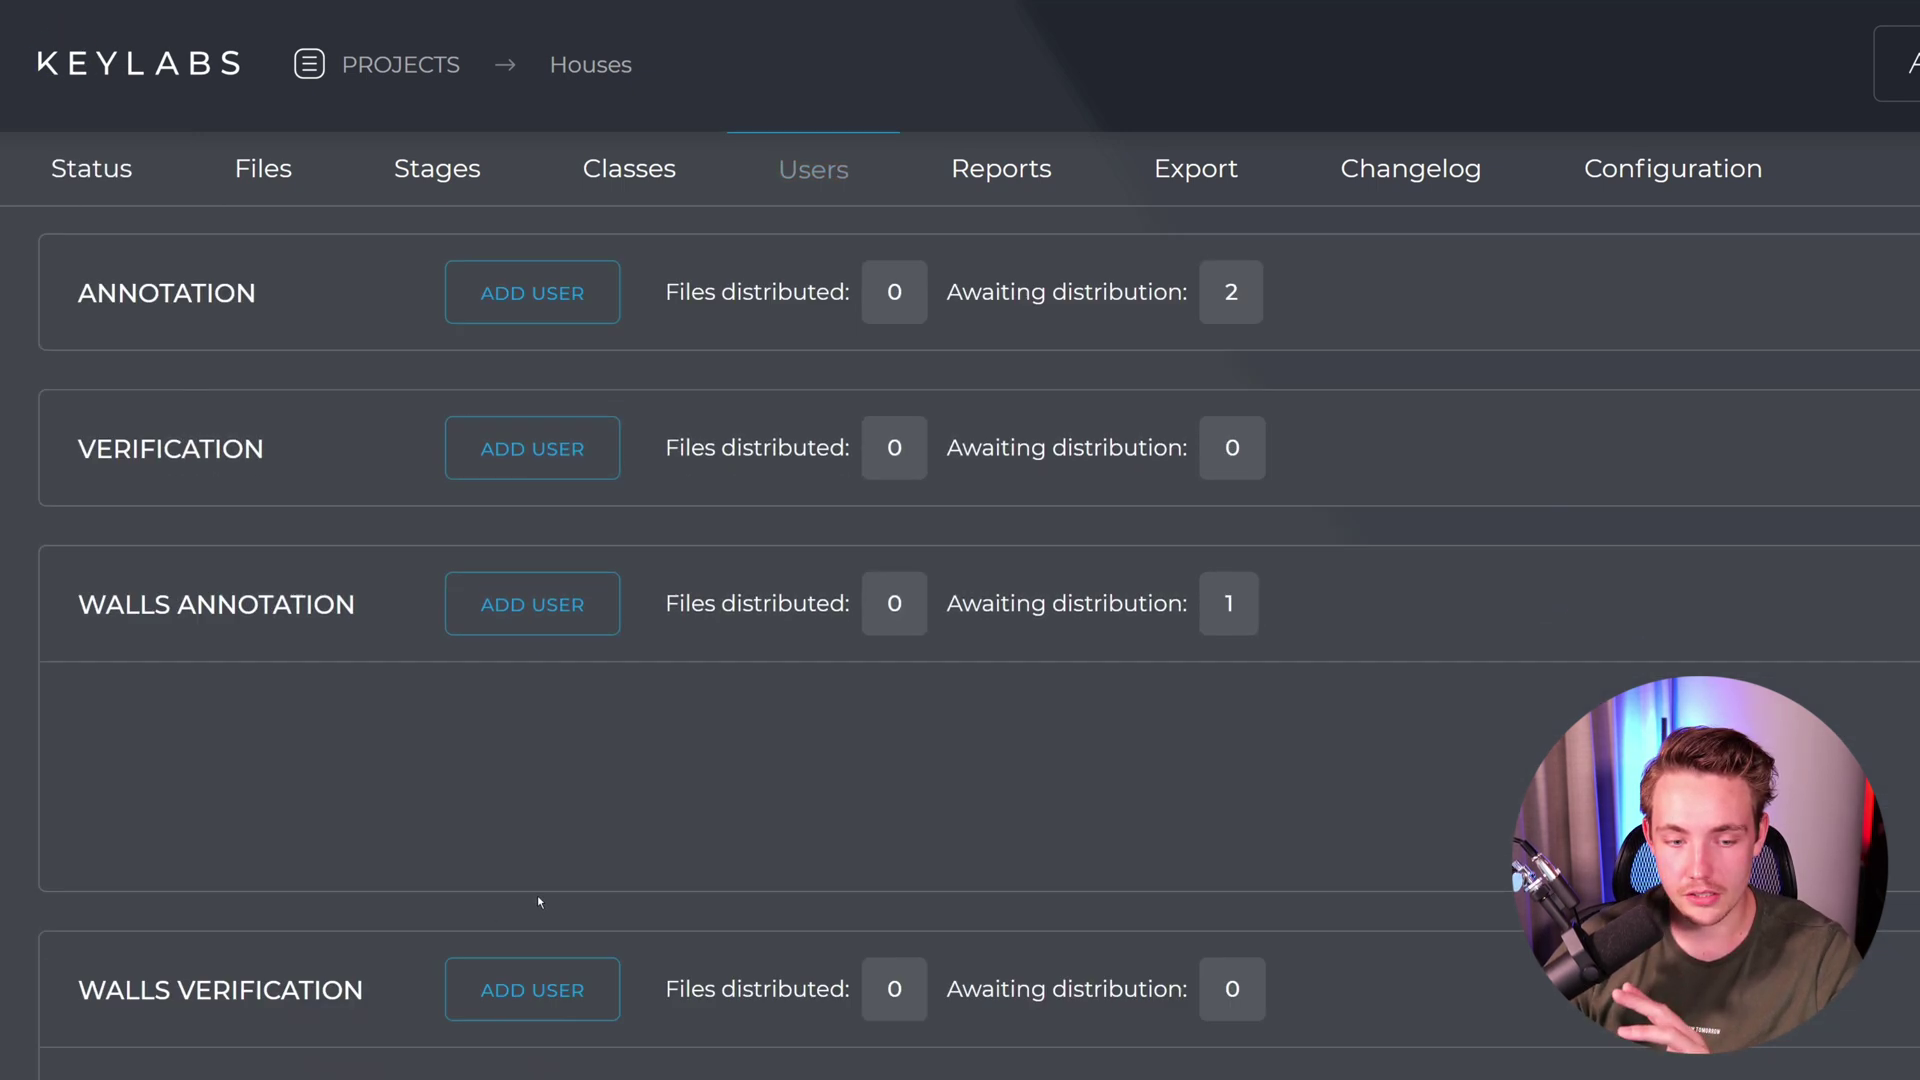
left_click(460, 1067)
scroll(595, 819, "up", 3)
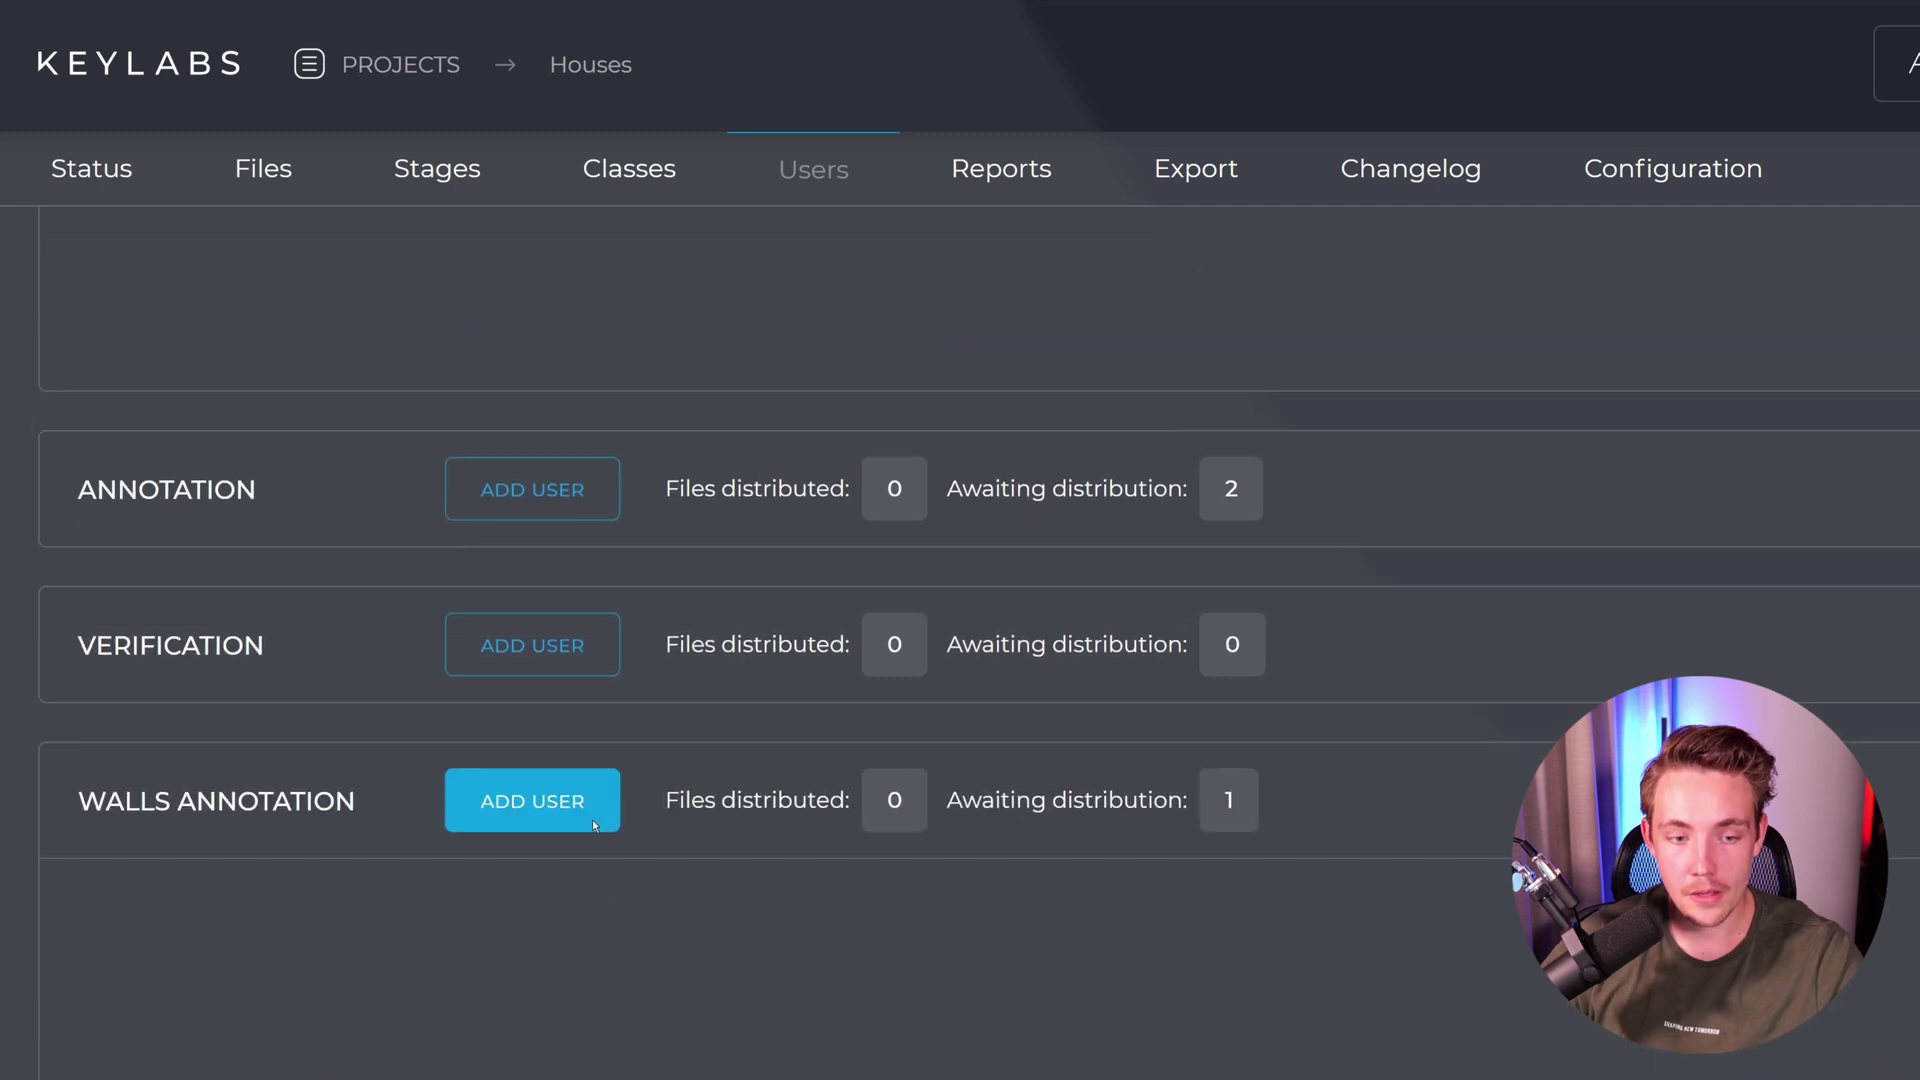
left_click_drag(950, 800, 1165, 800)
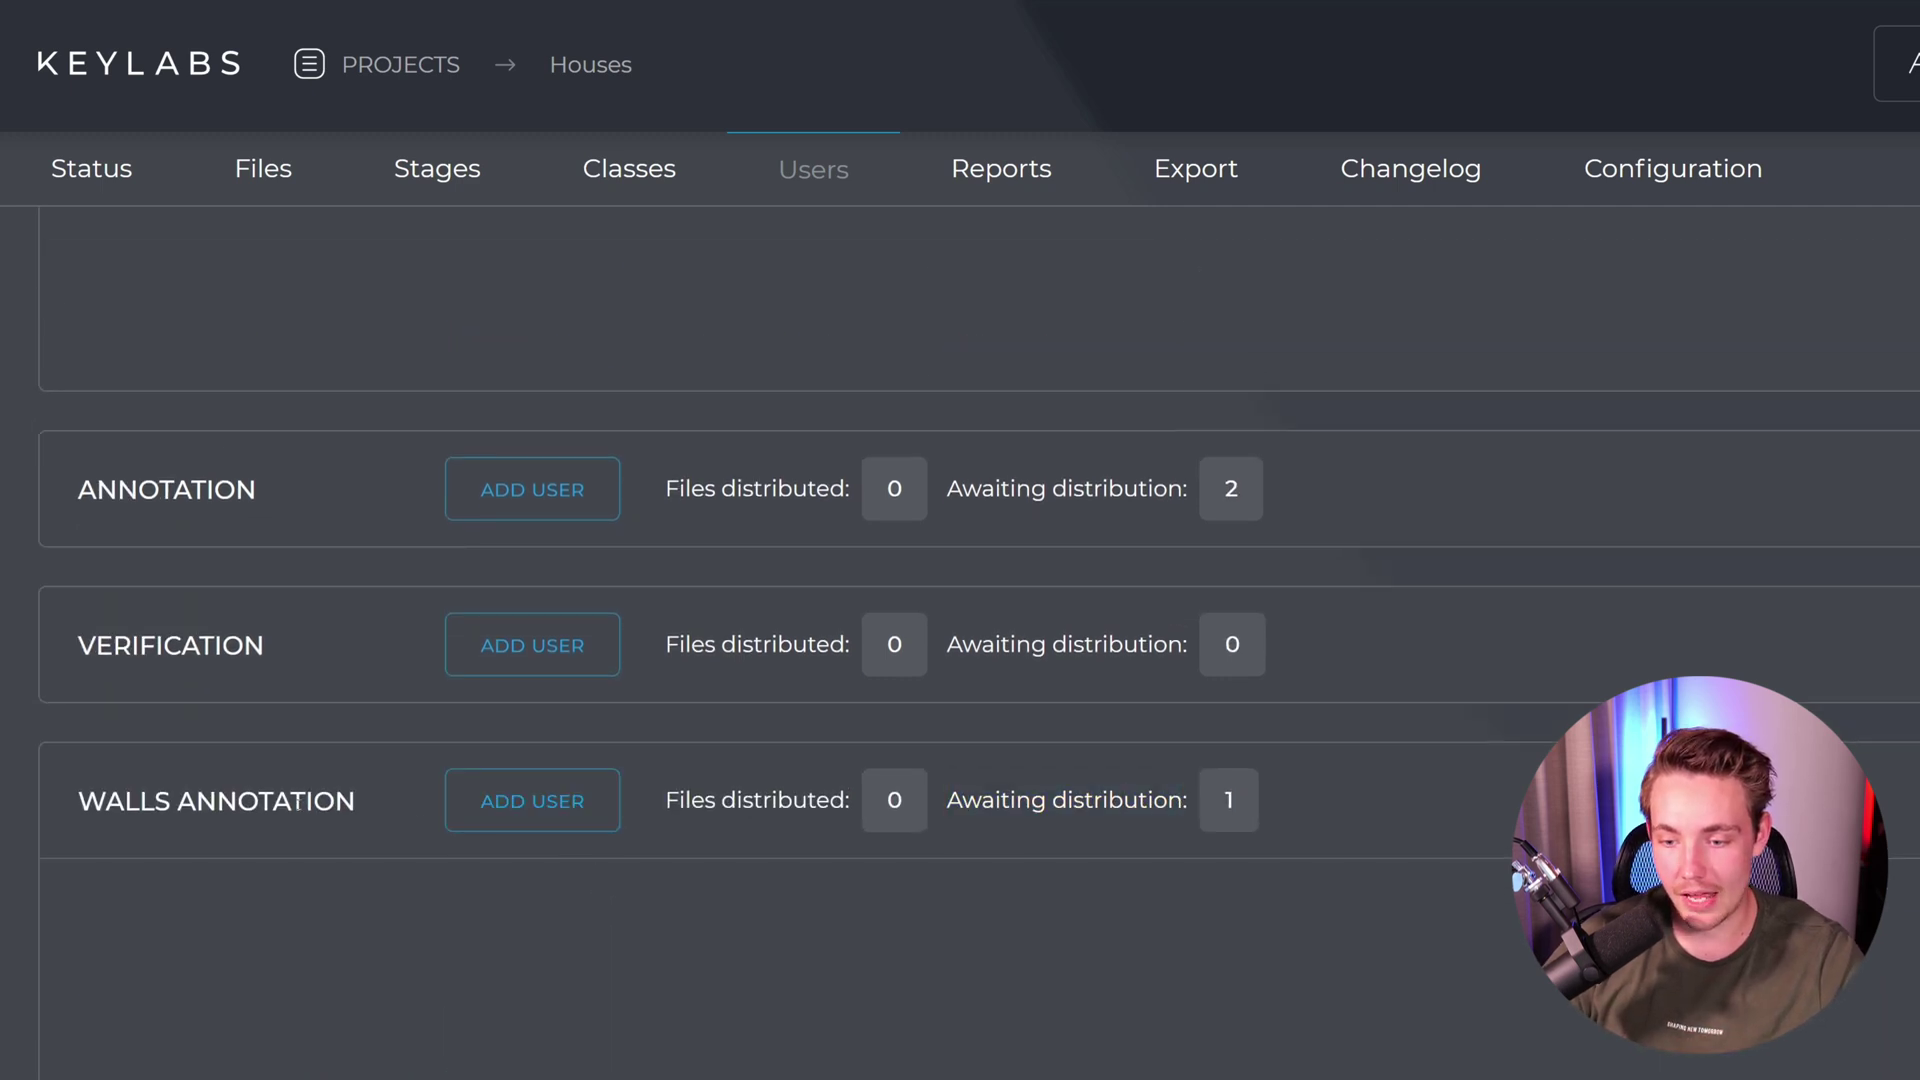
left_click(535, 803)
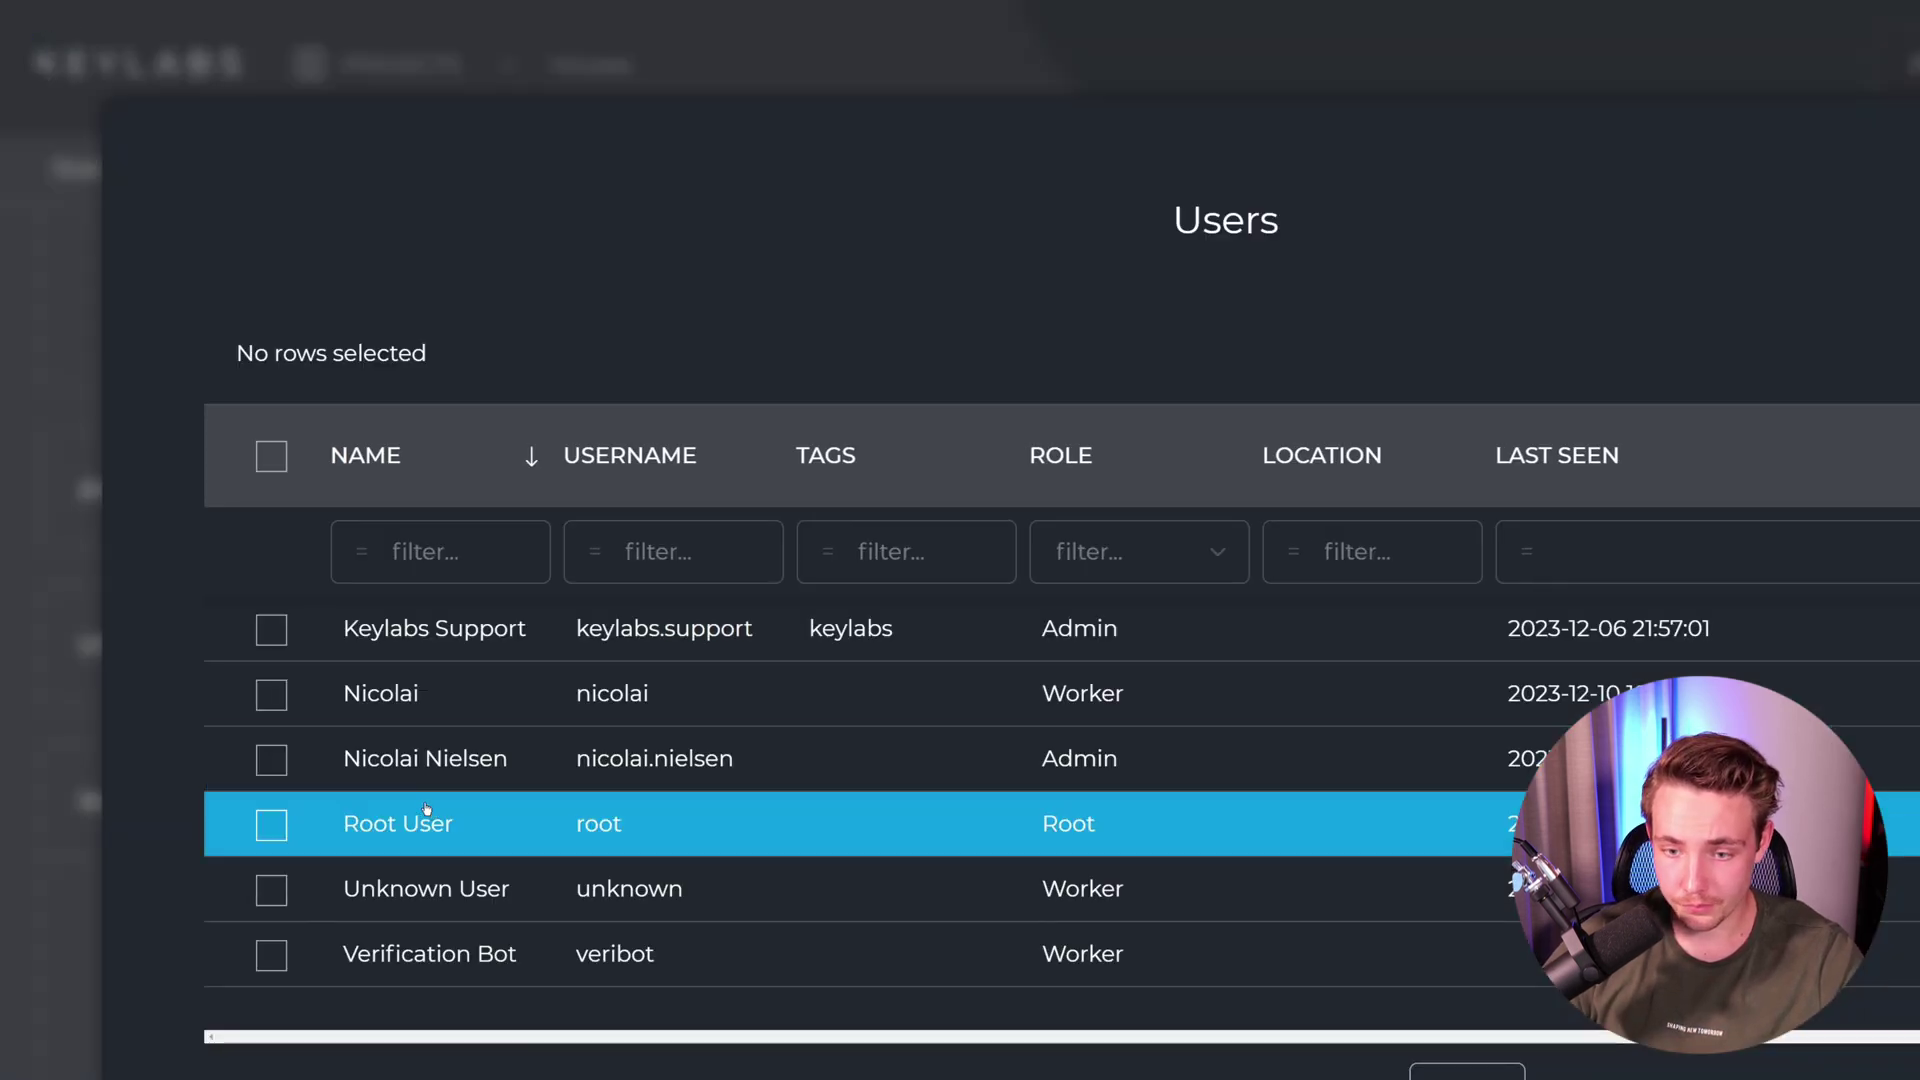
left_click(278, 696)
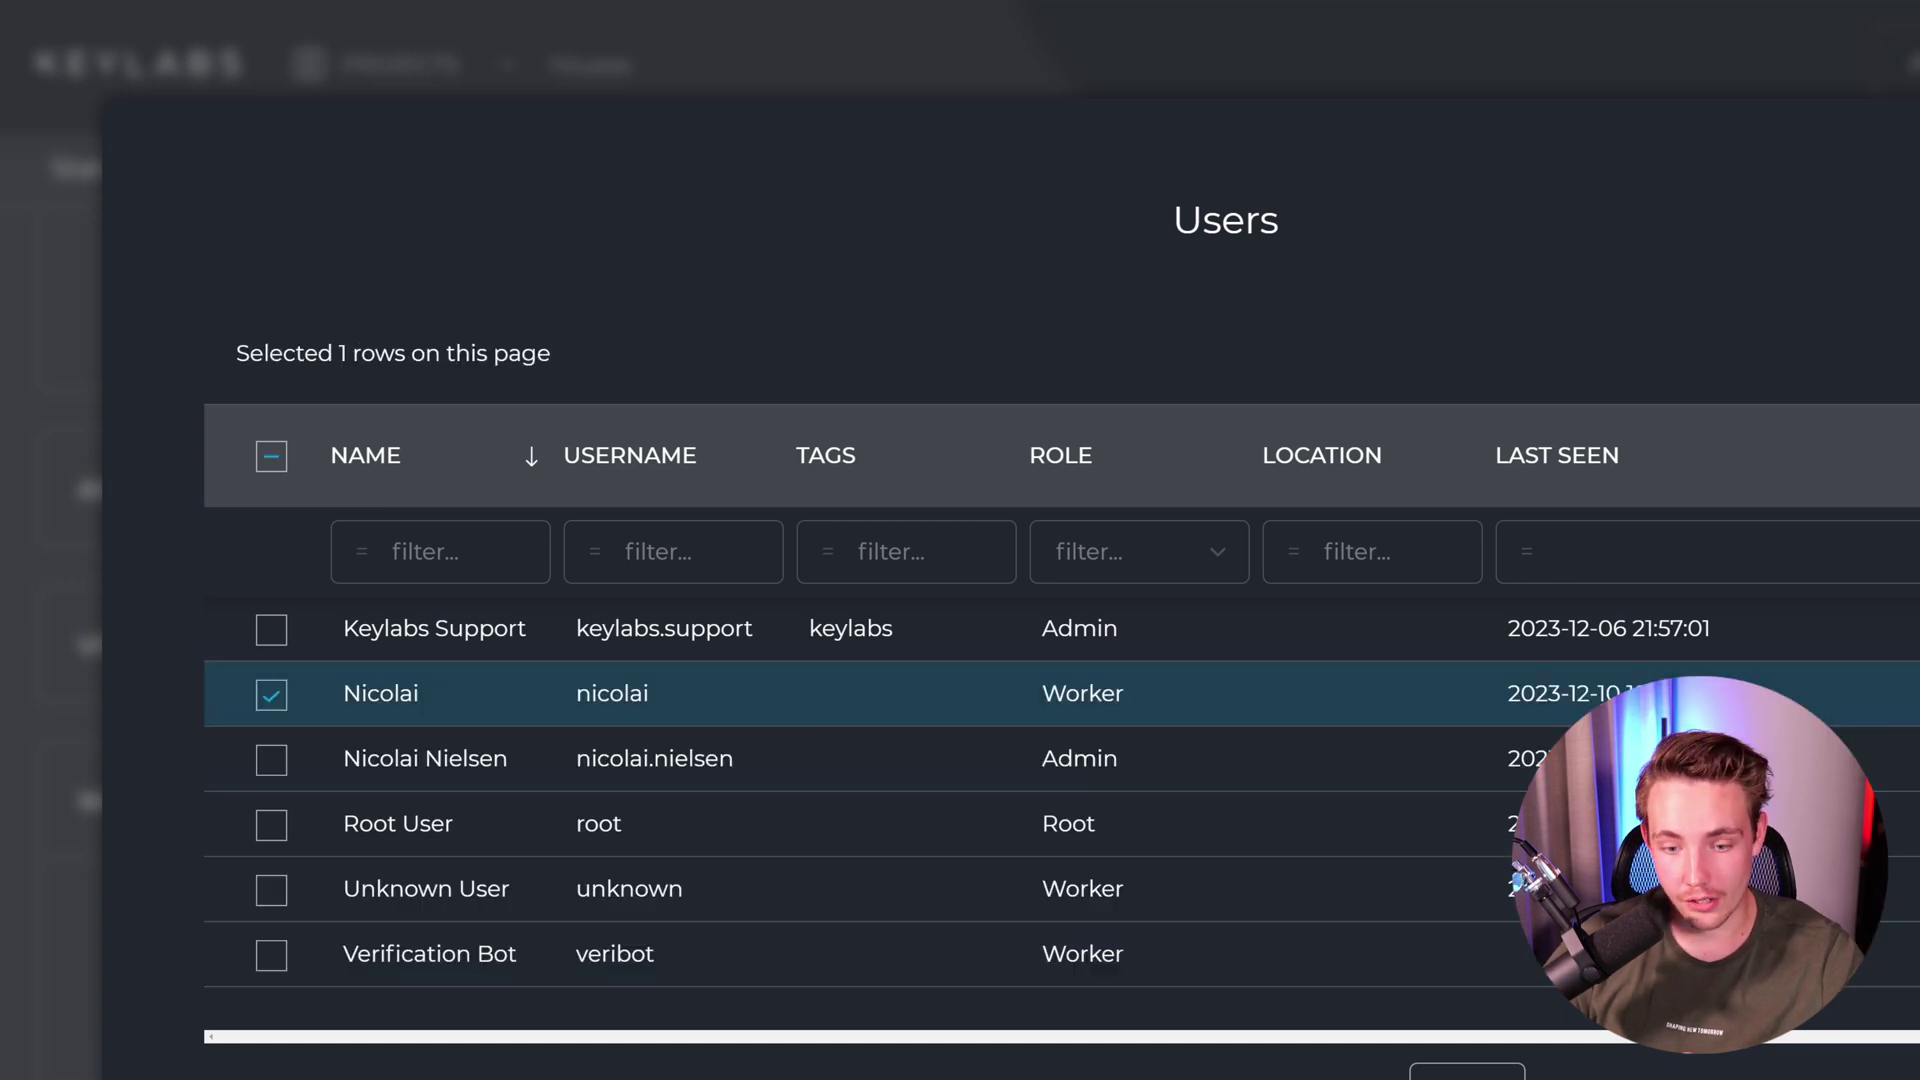
left_click(1467, 1071)
Step: Add Verification Bot as a user of the Walls verification stage
scroll(644, 916, "down", 2)
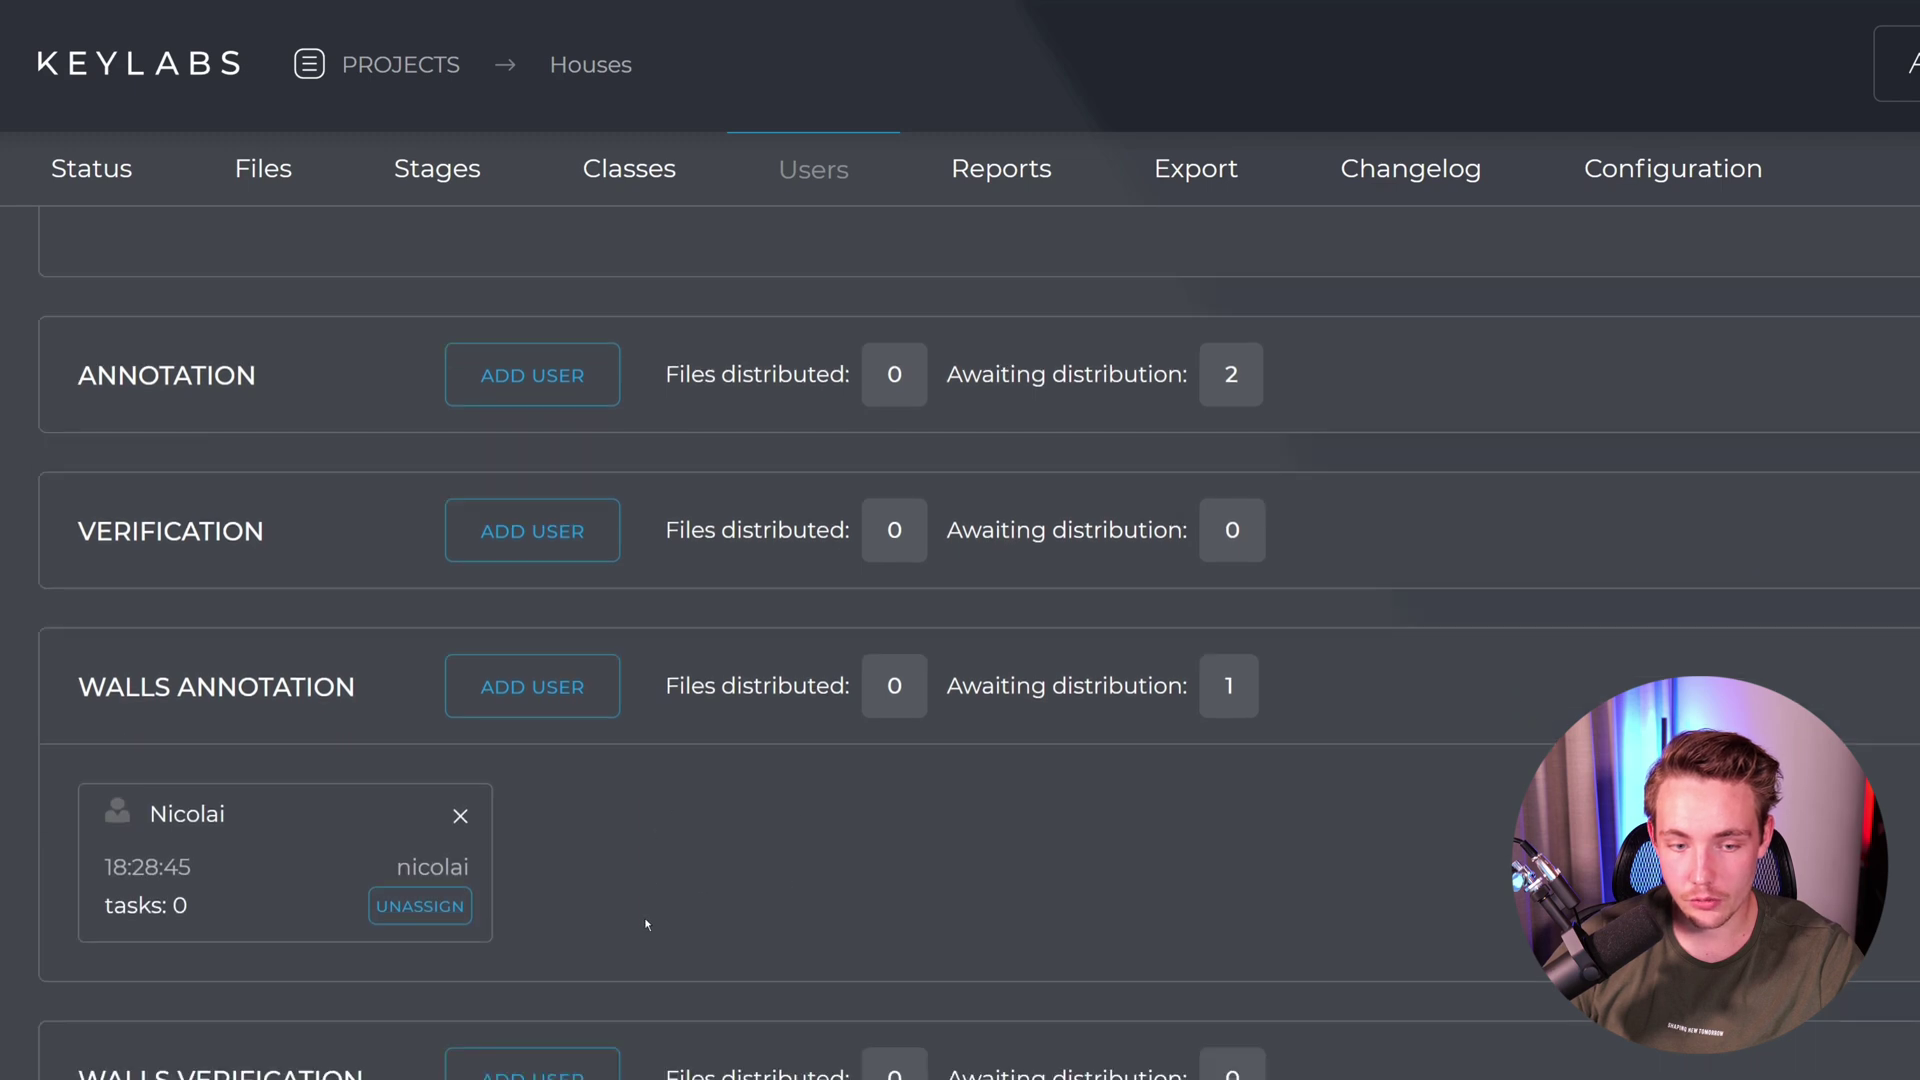
left_click(531, 1029)
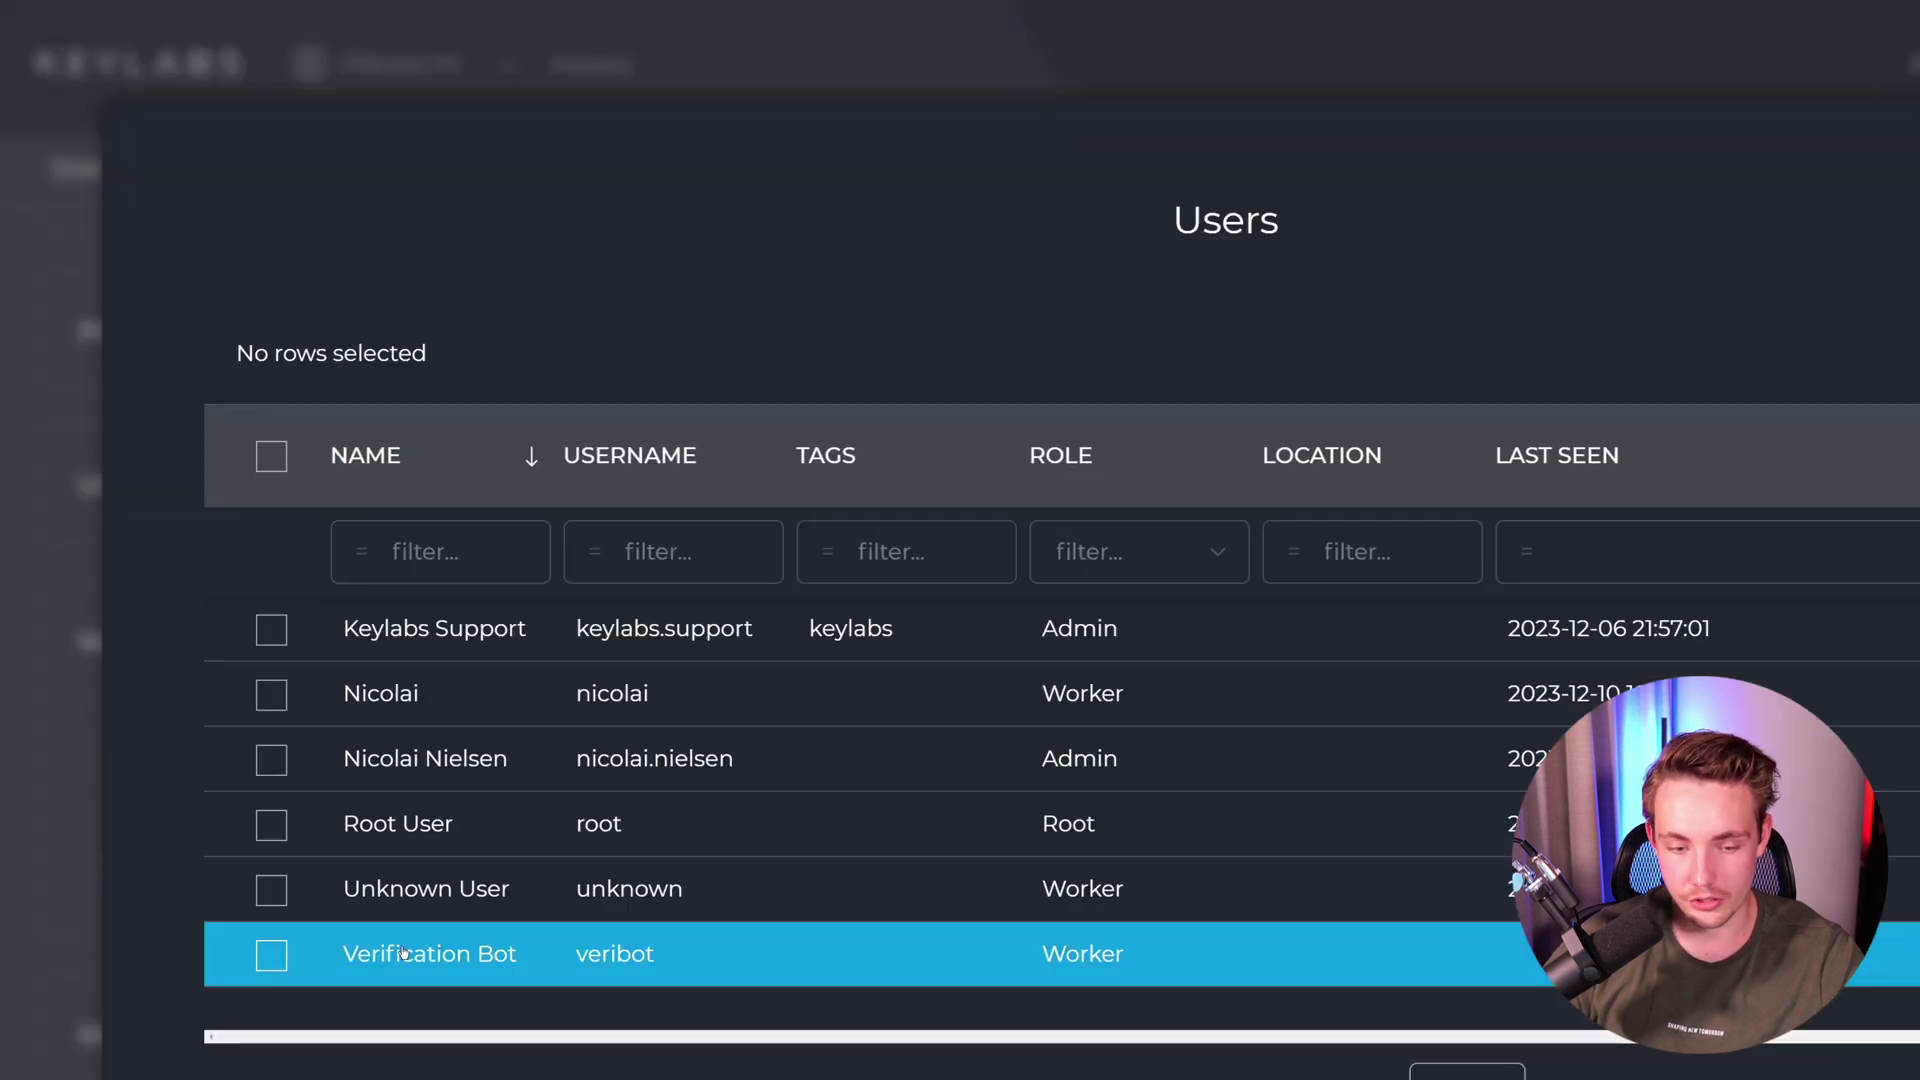
left_click(271, 958)
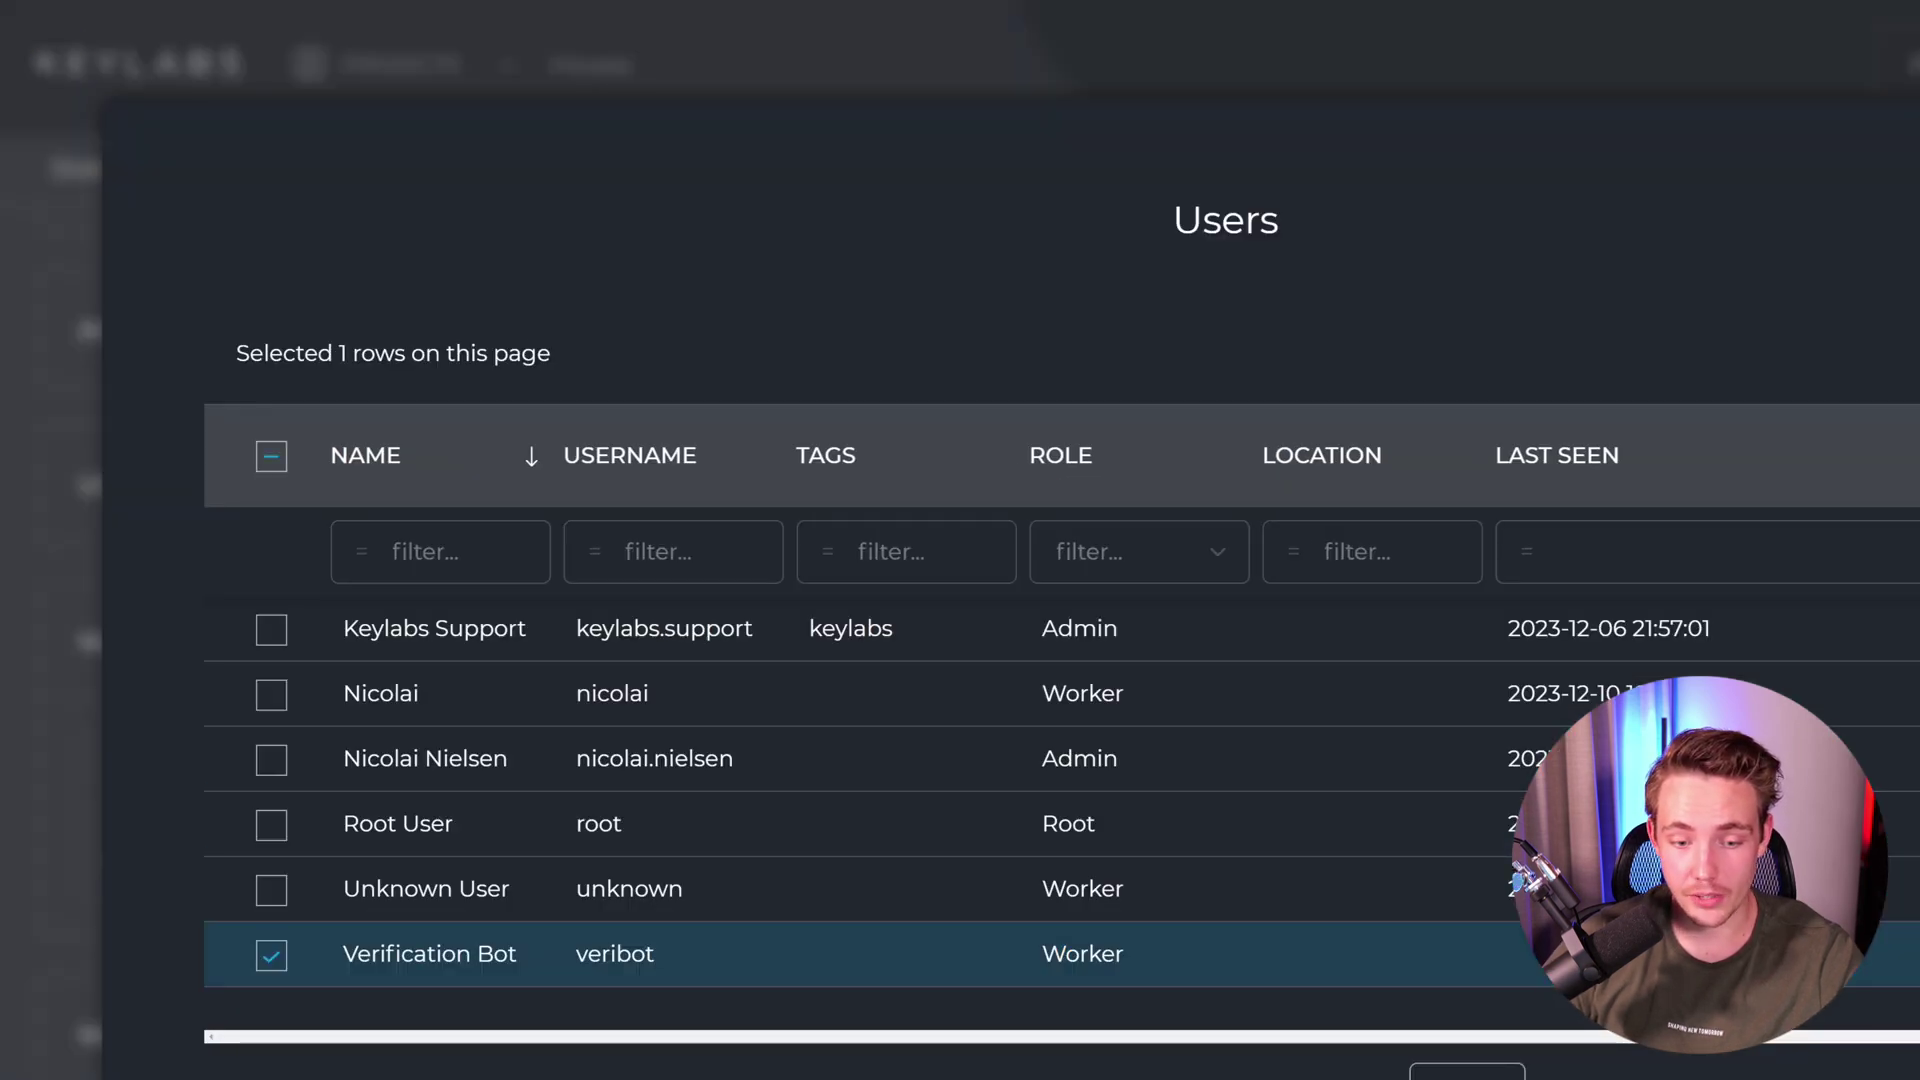
left_click(1467, 1072)
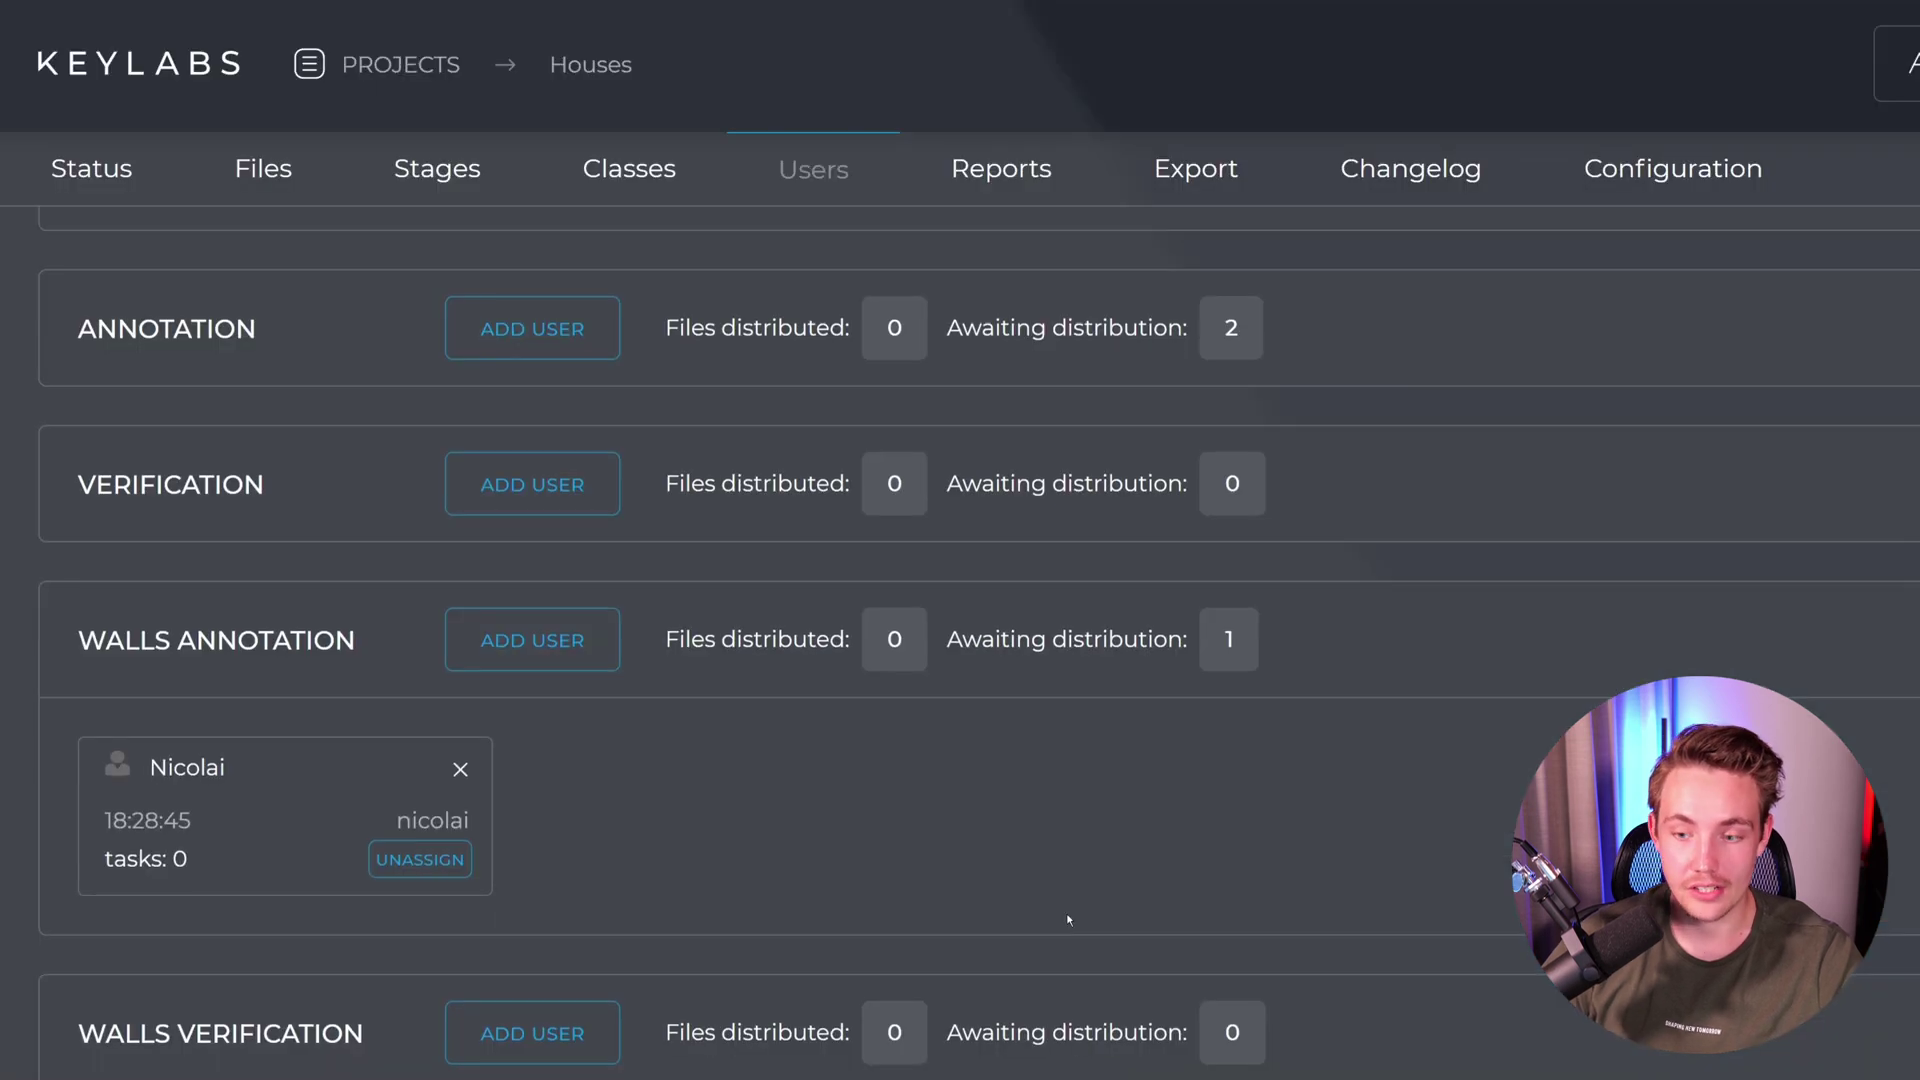
scroll(1065, 914, "down", 1)
scroll(960, 600, "up", 5)
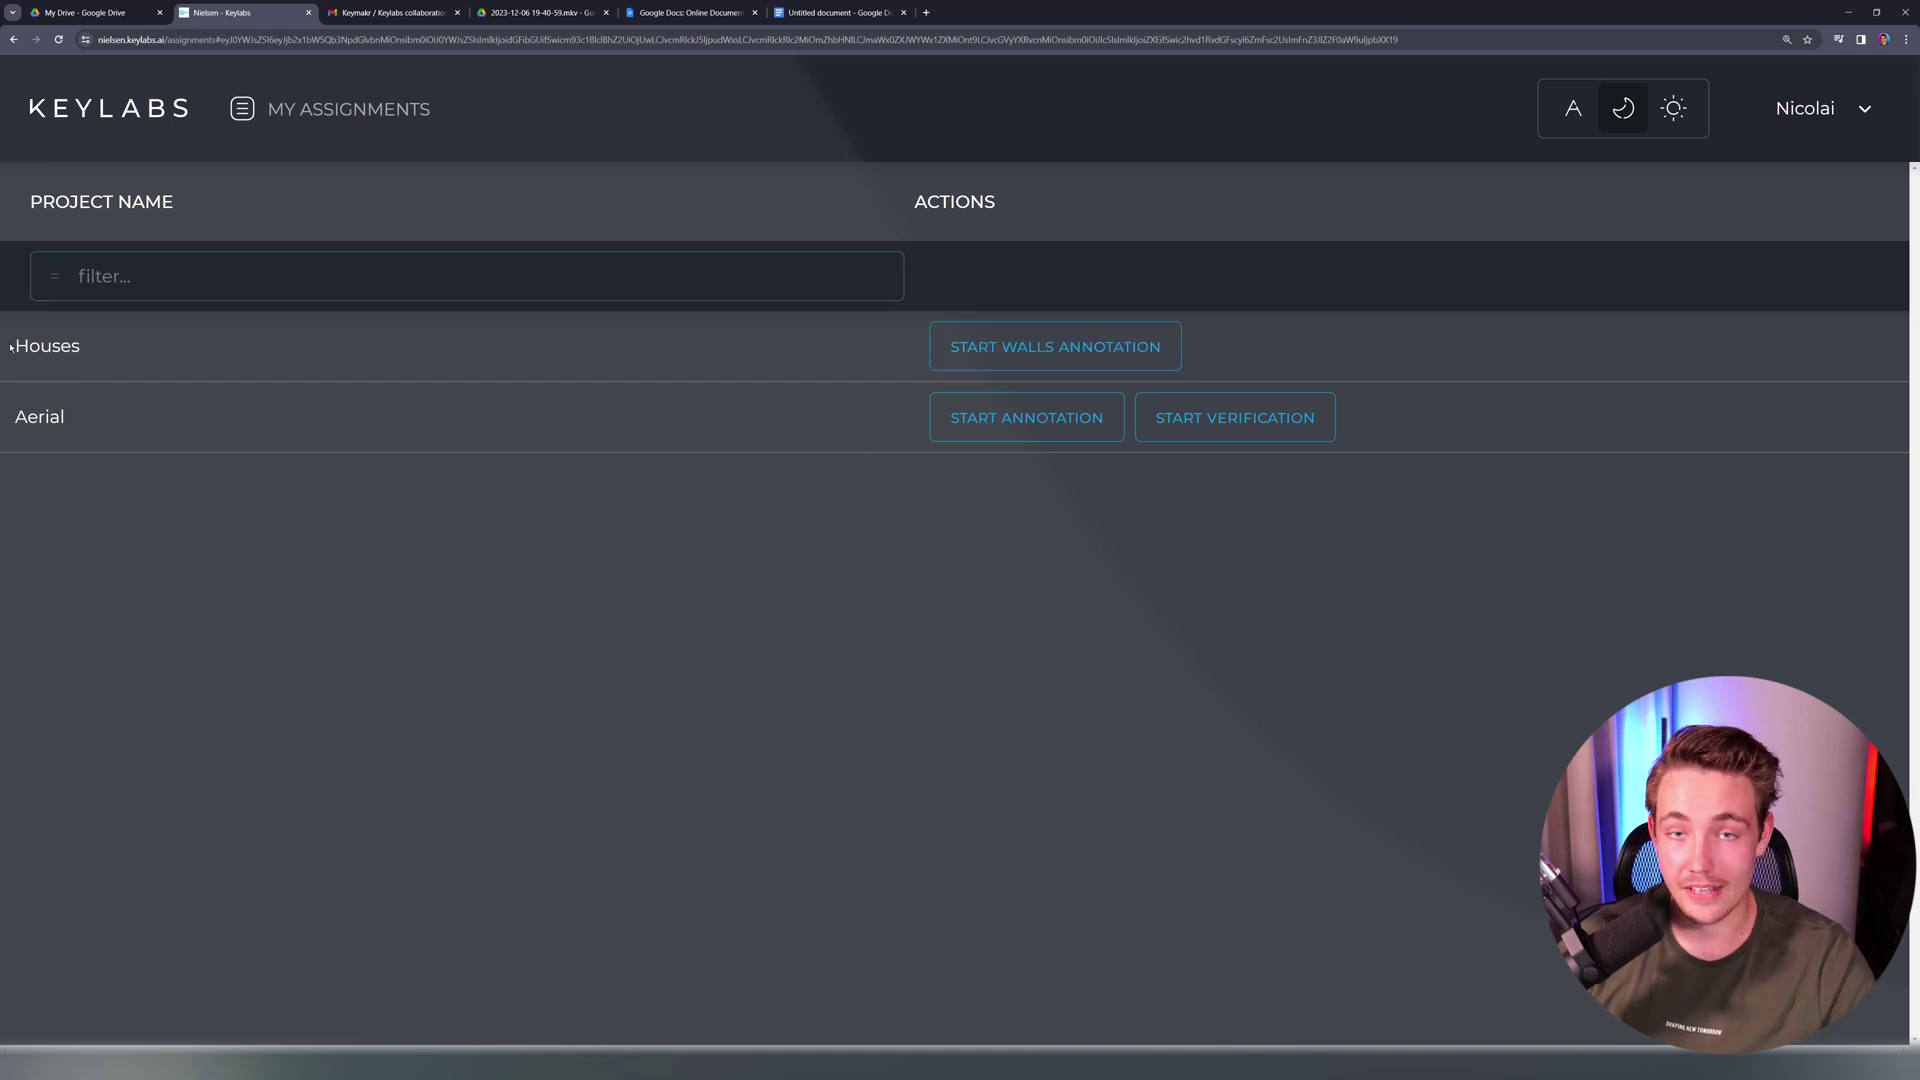
Step: Start walls annotation for the Houses project and review House3.jpg's object list and completion statuses
left_click(994, 347)
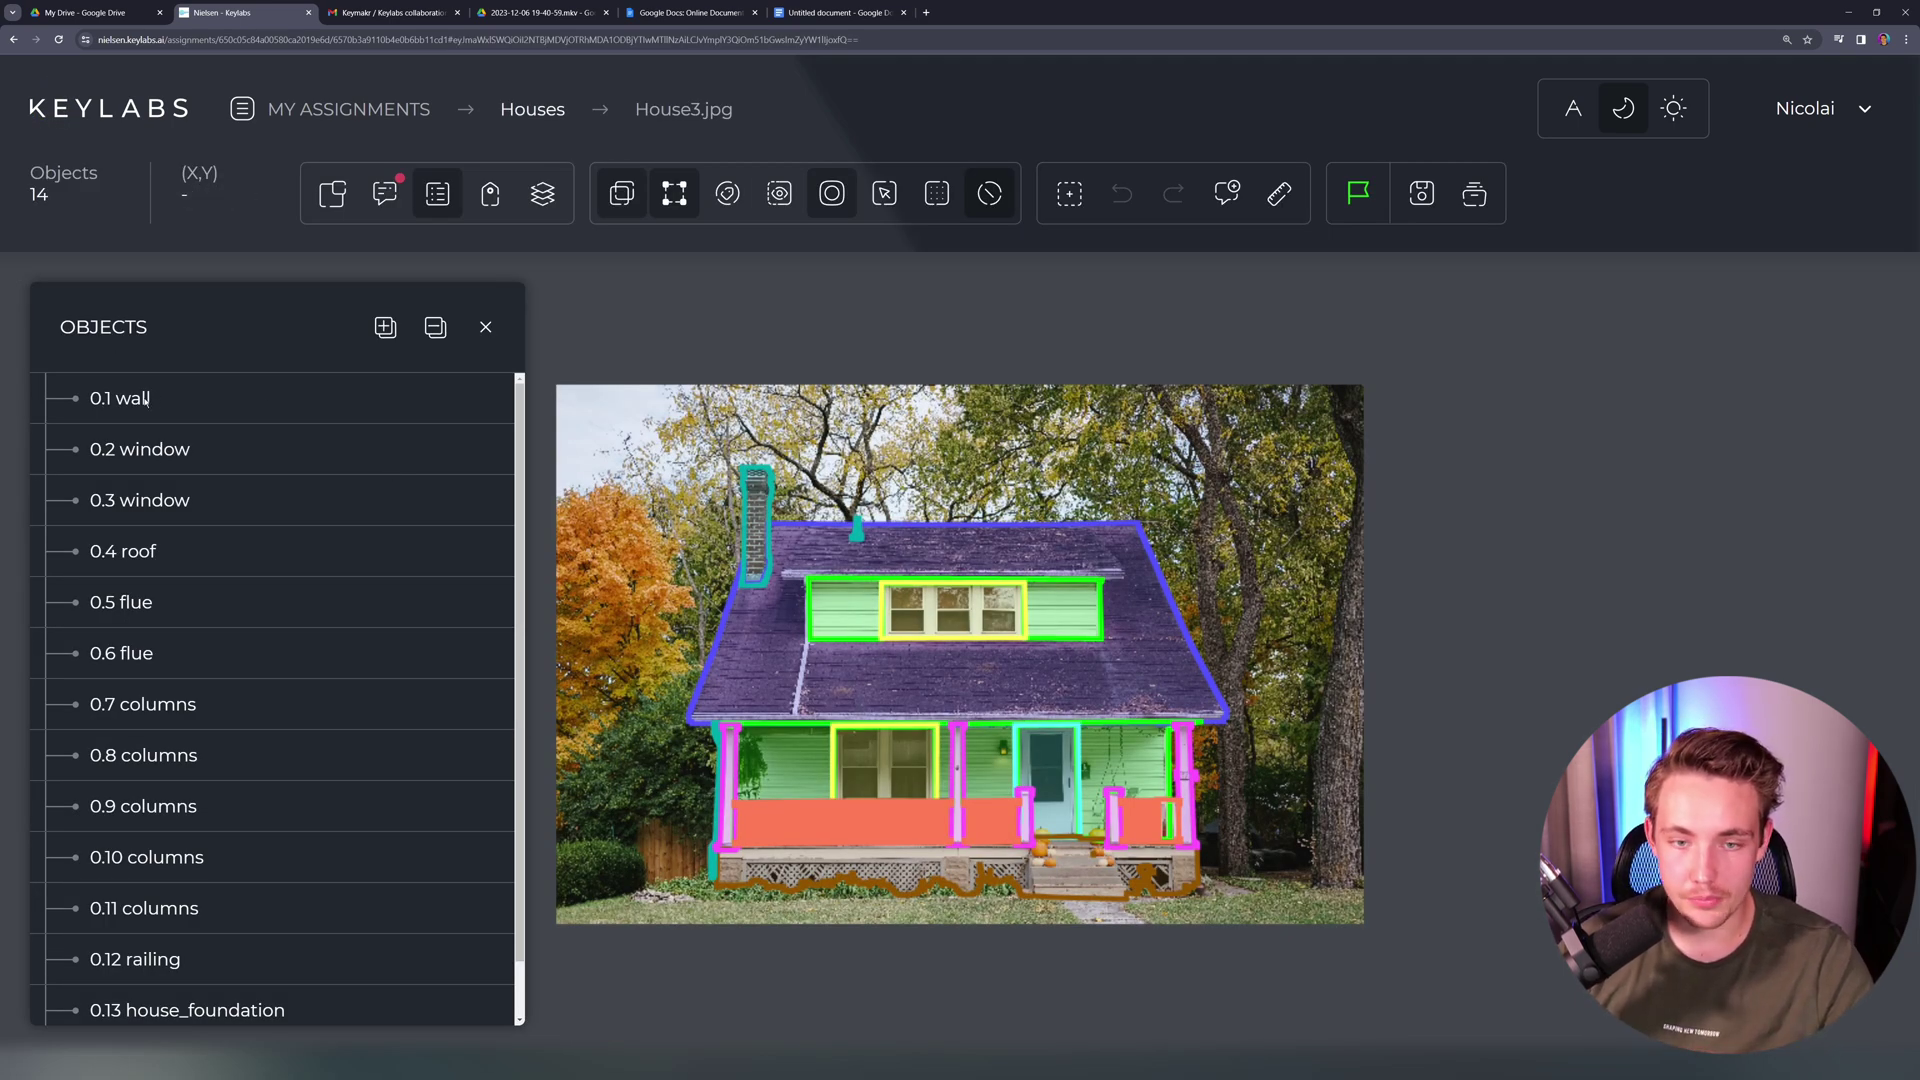
scroll(158, 519, "down", 1)
scroll(211, 566, "up", 1)
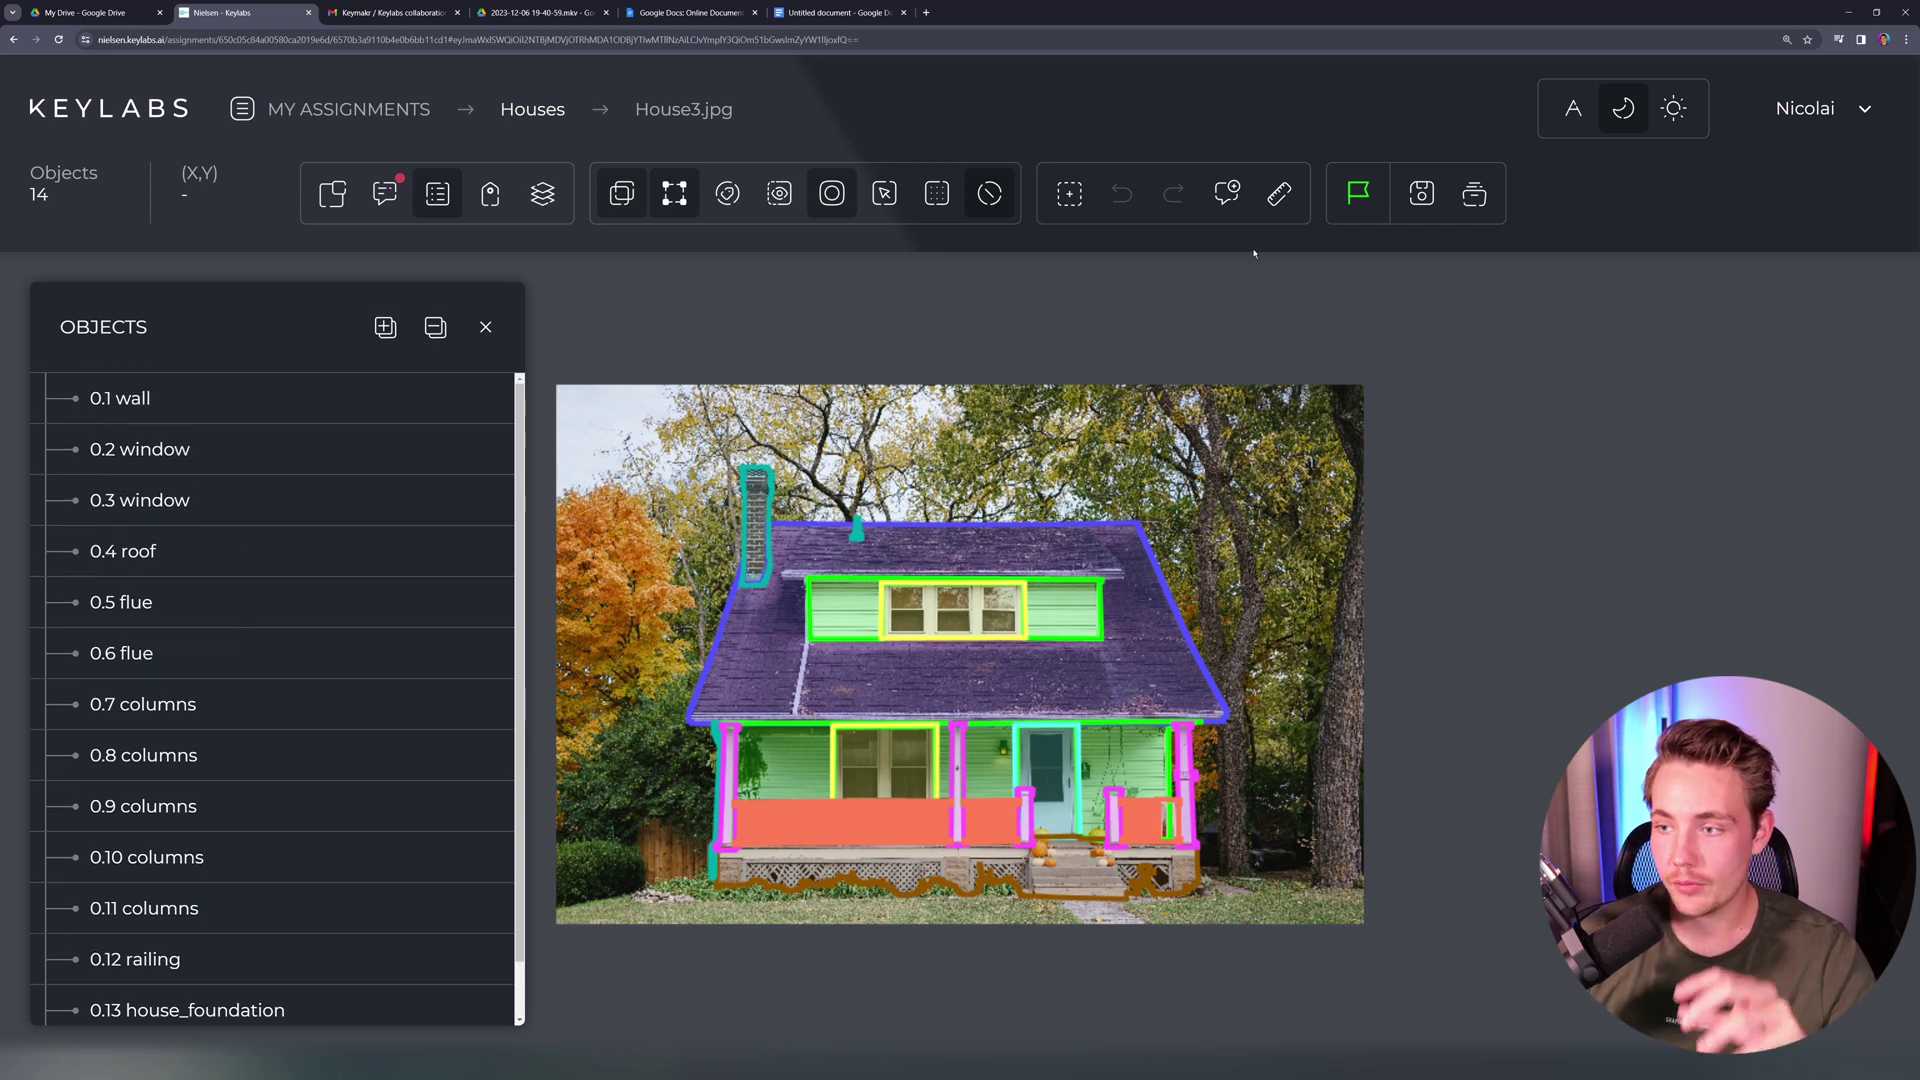
left_click(1356, 196)
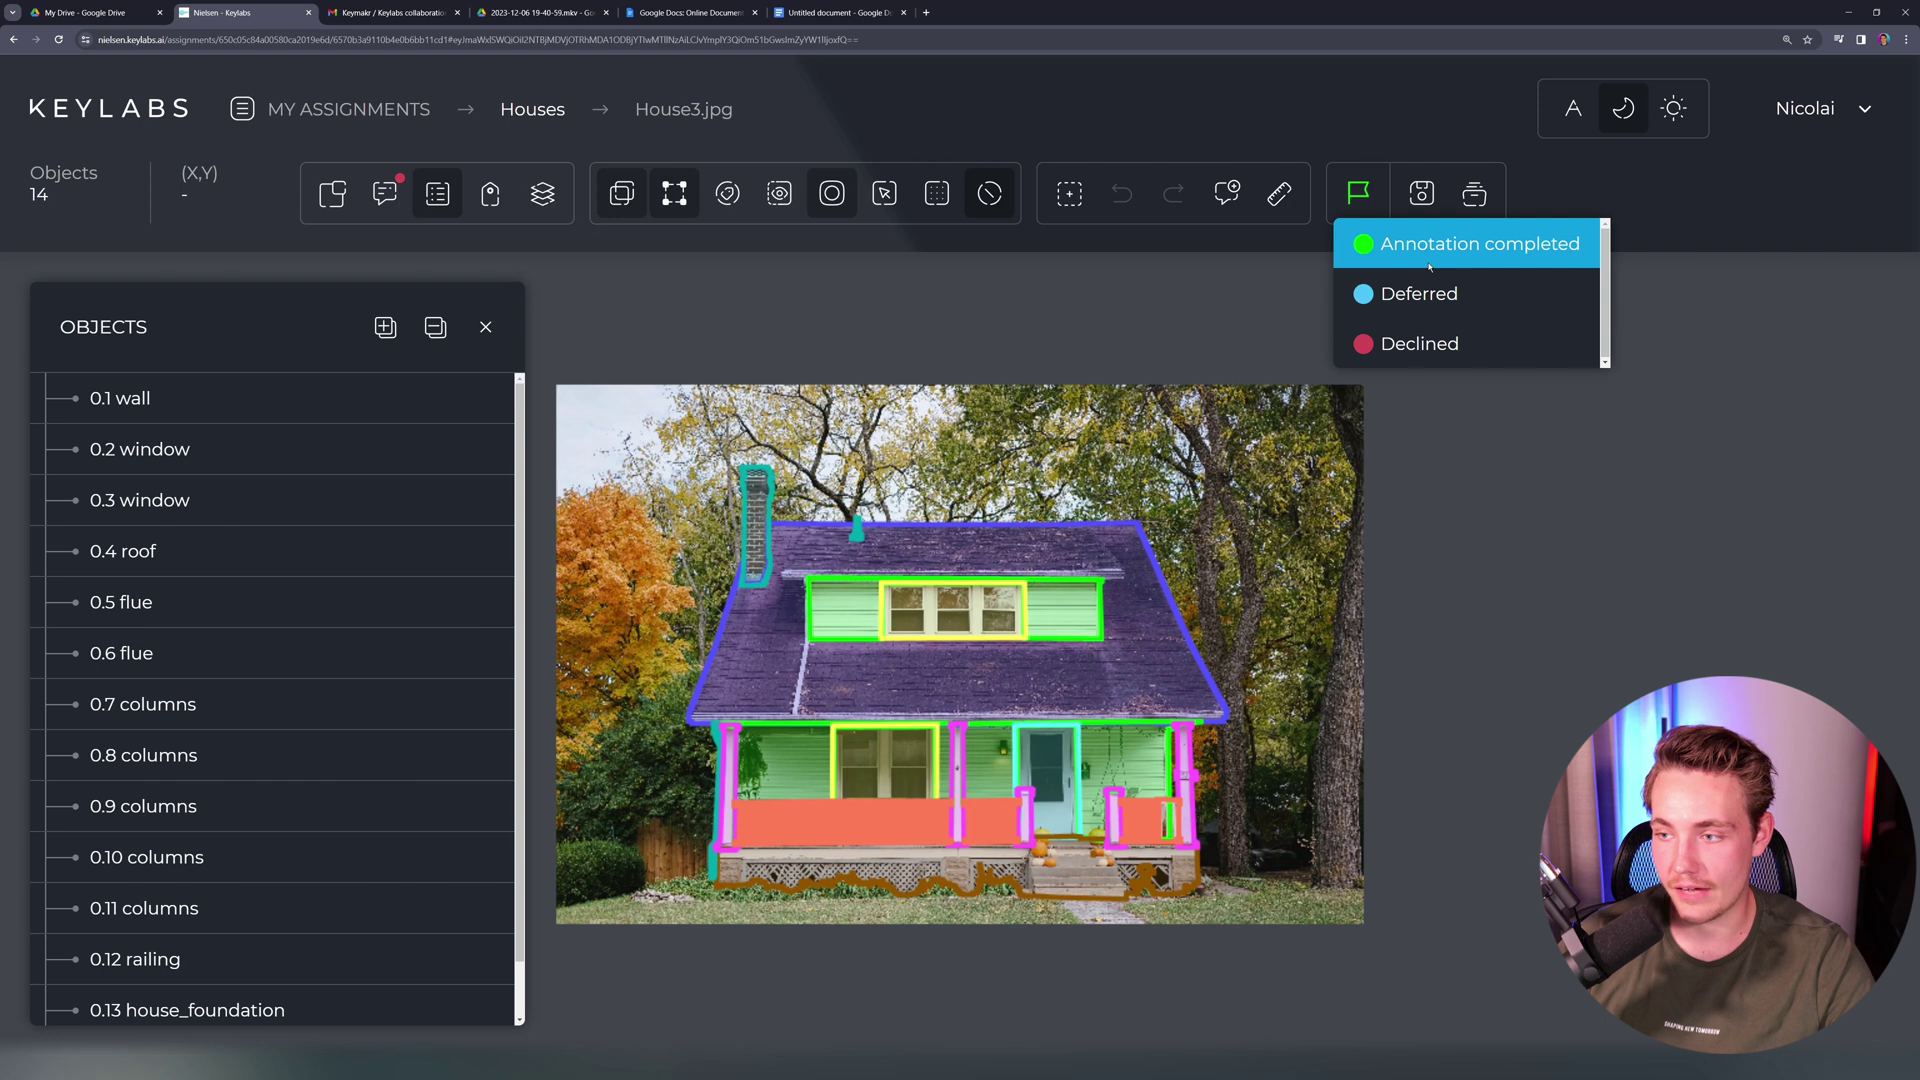
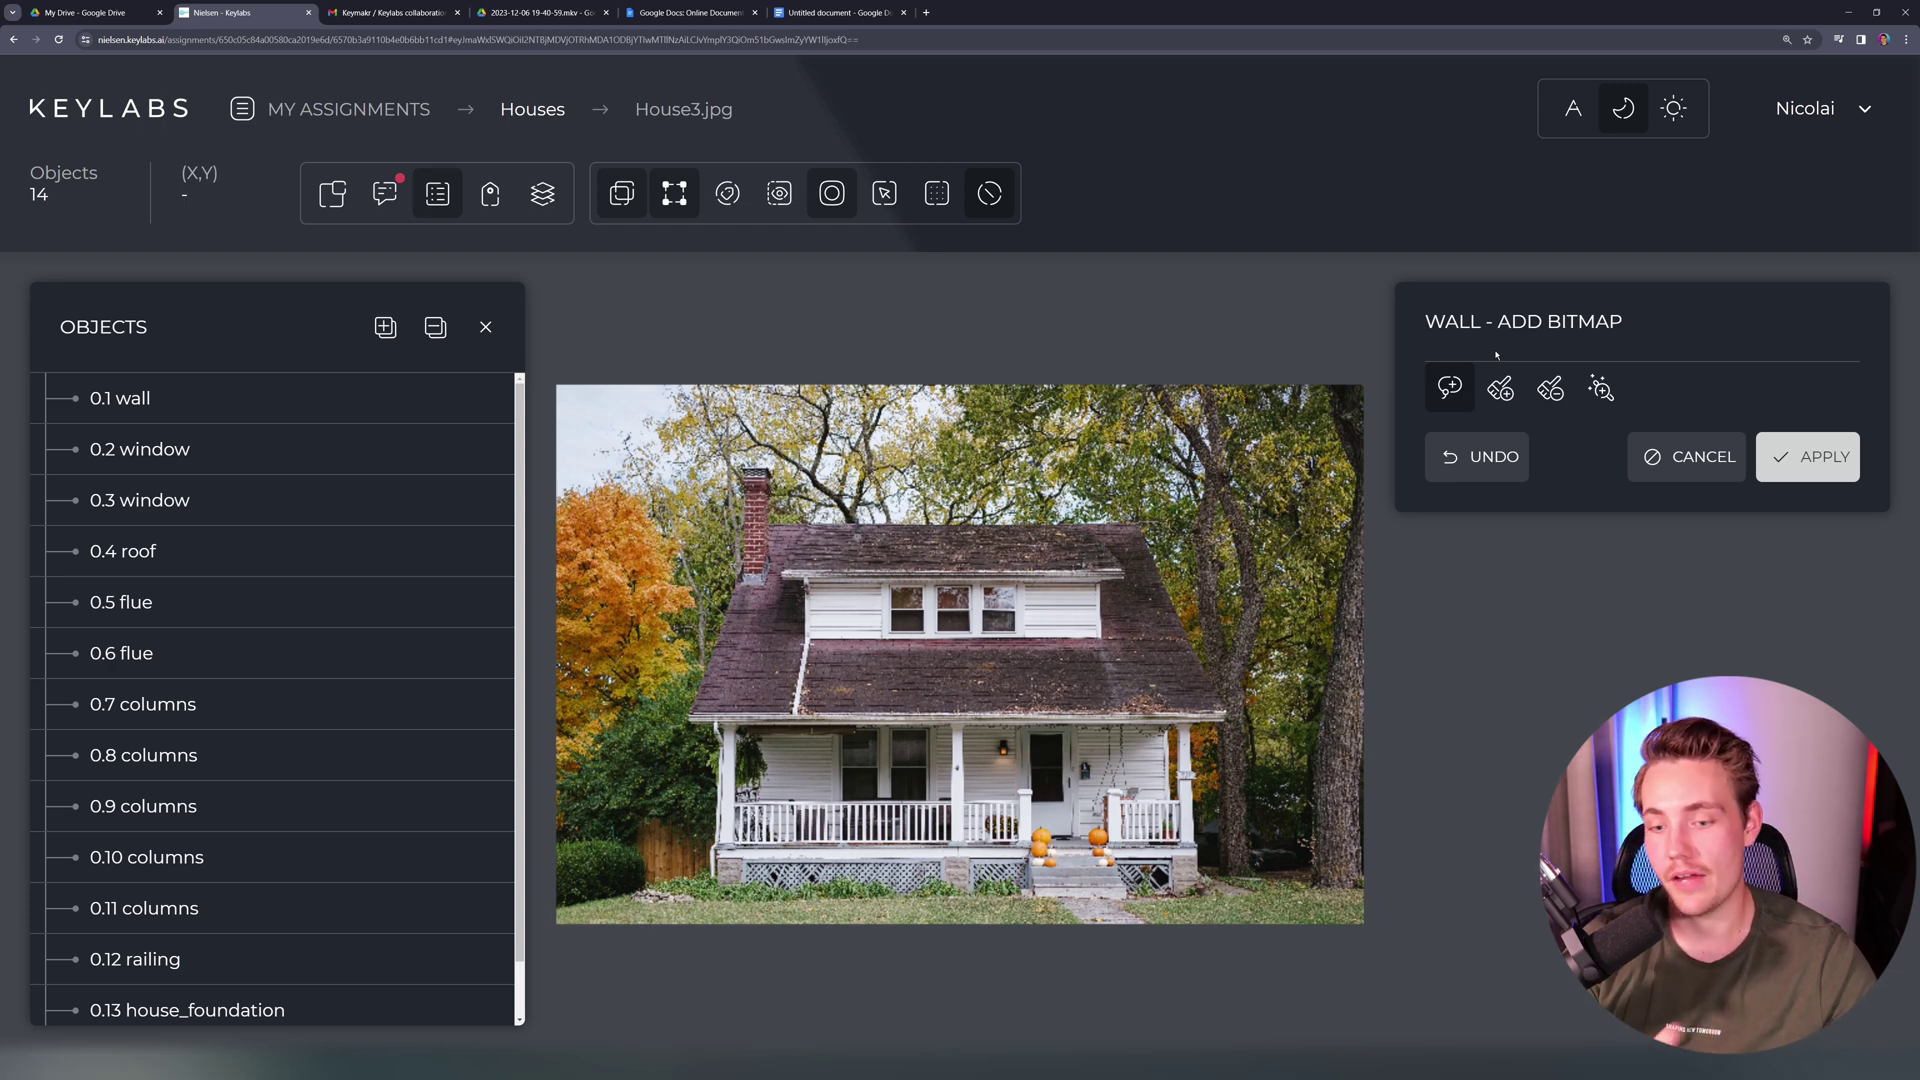
Step: Brush marks at the four corners of the upper dormer wall as a new wall bitmap and apply it
left_click(1499, 388)
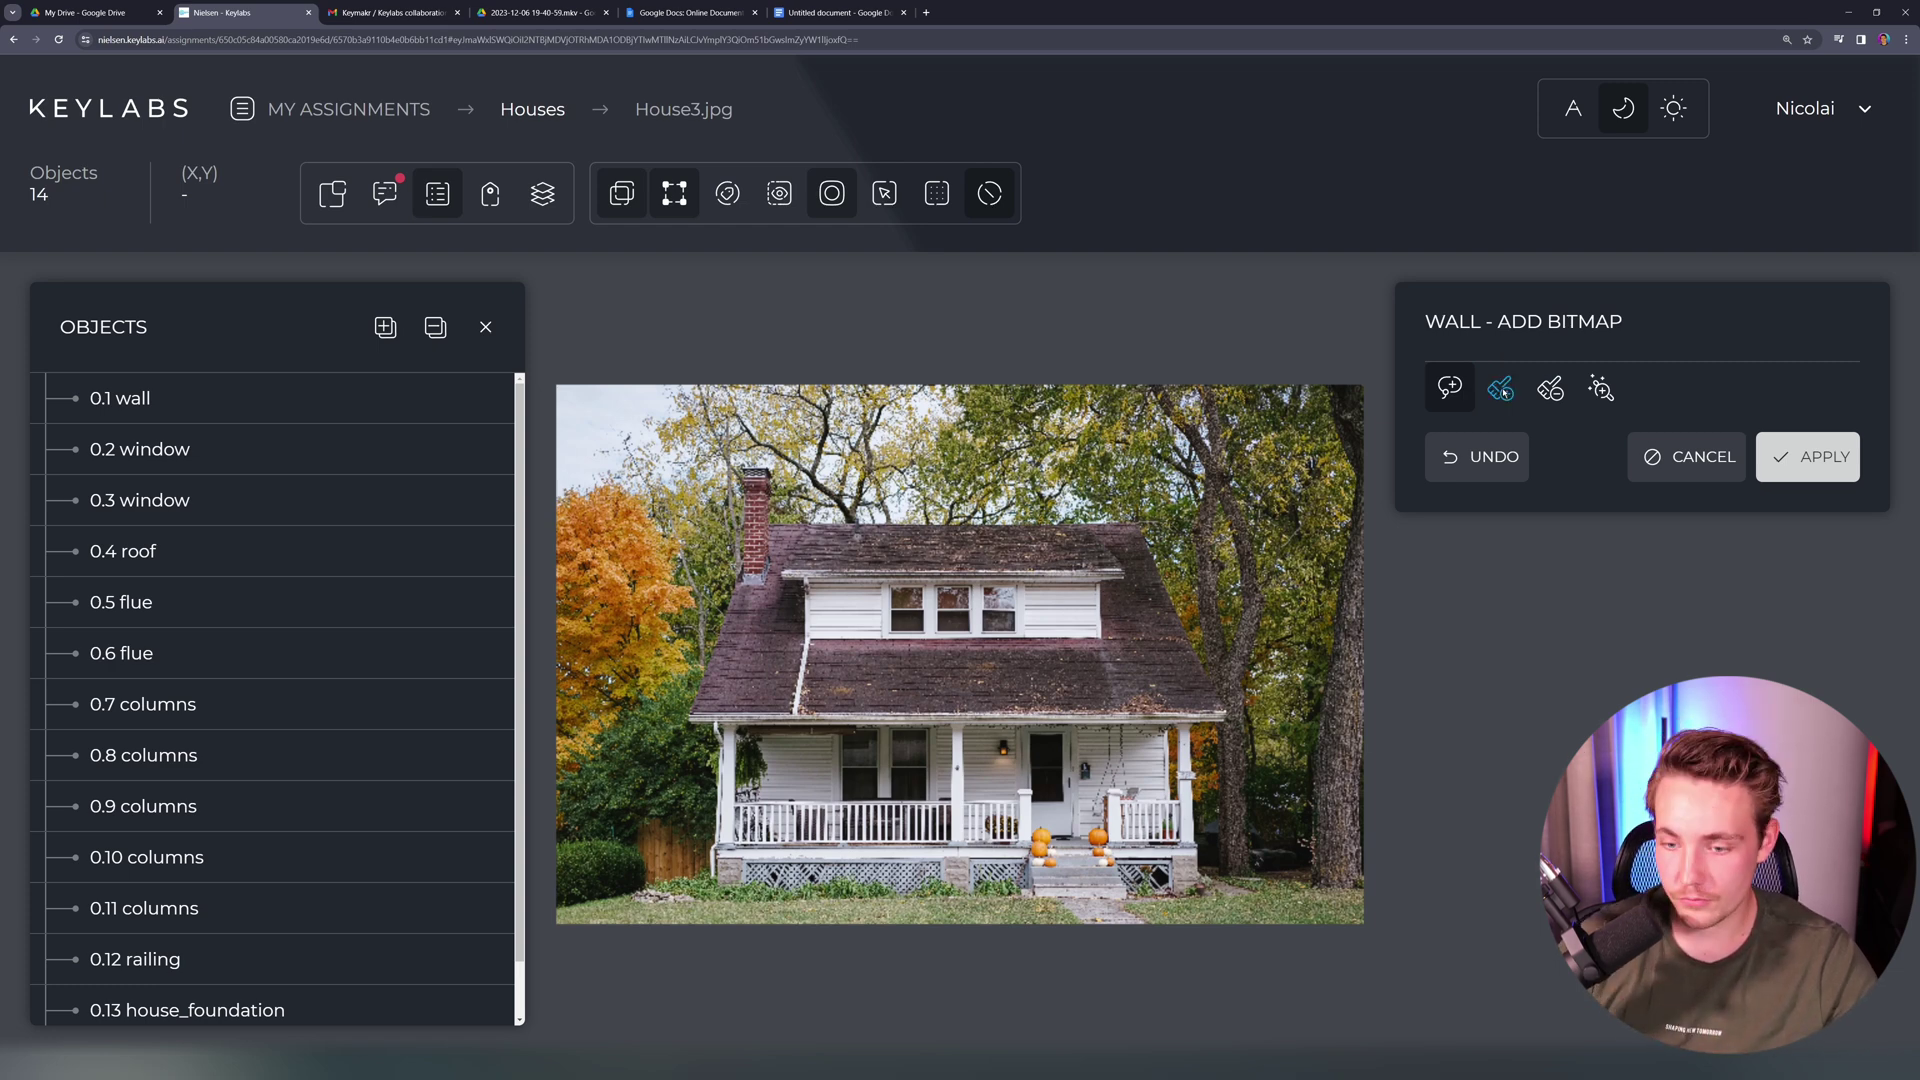
left_click(810, 577)
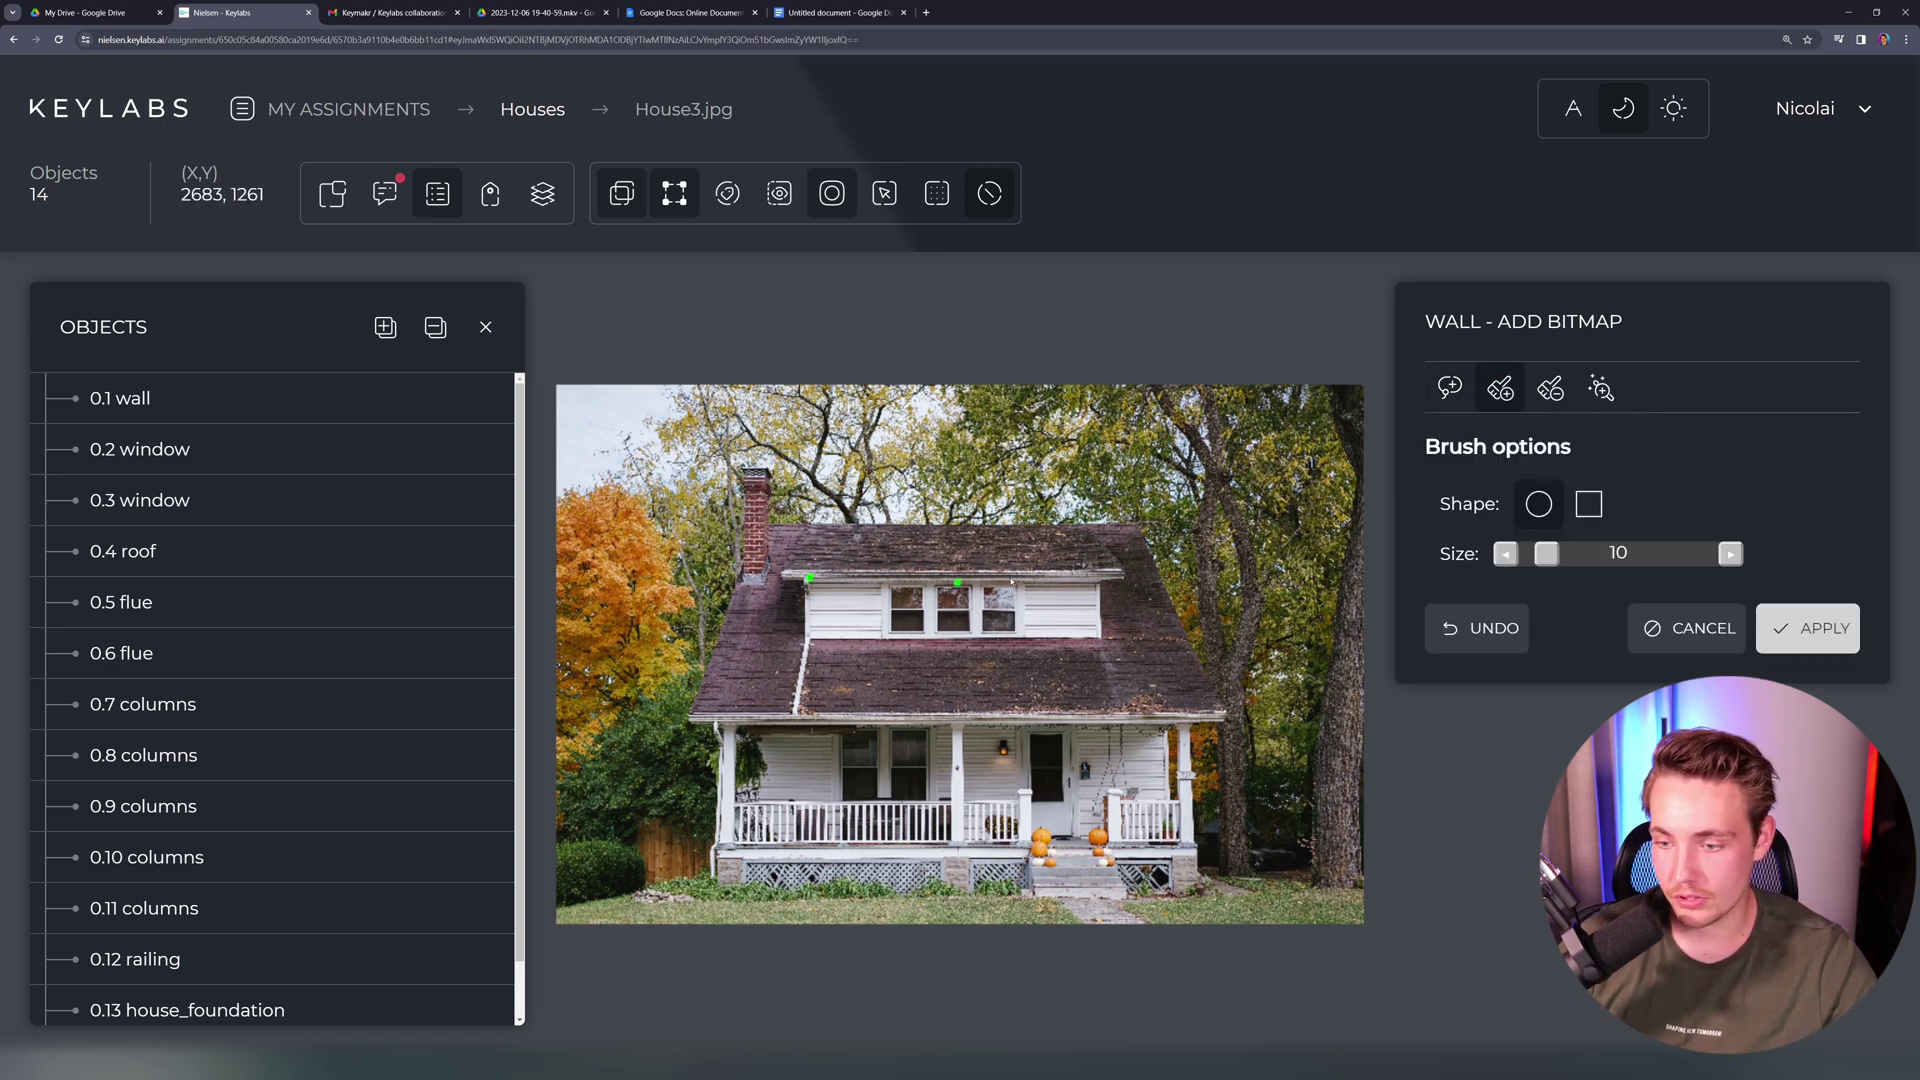
left_click(1101, 580)
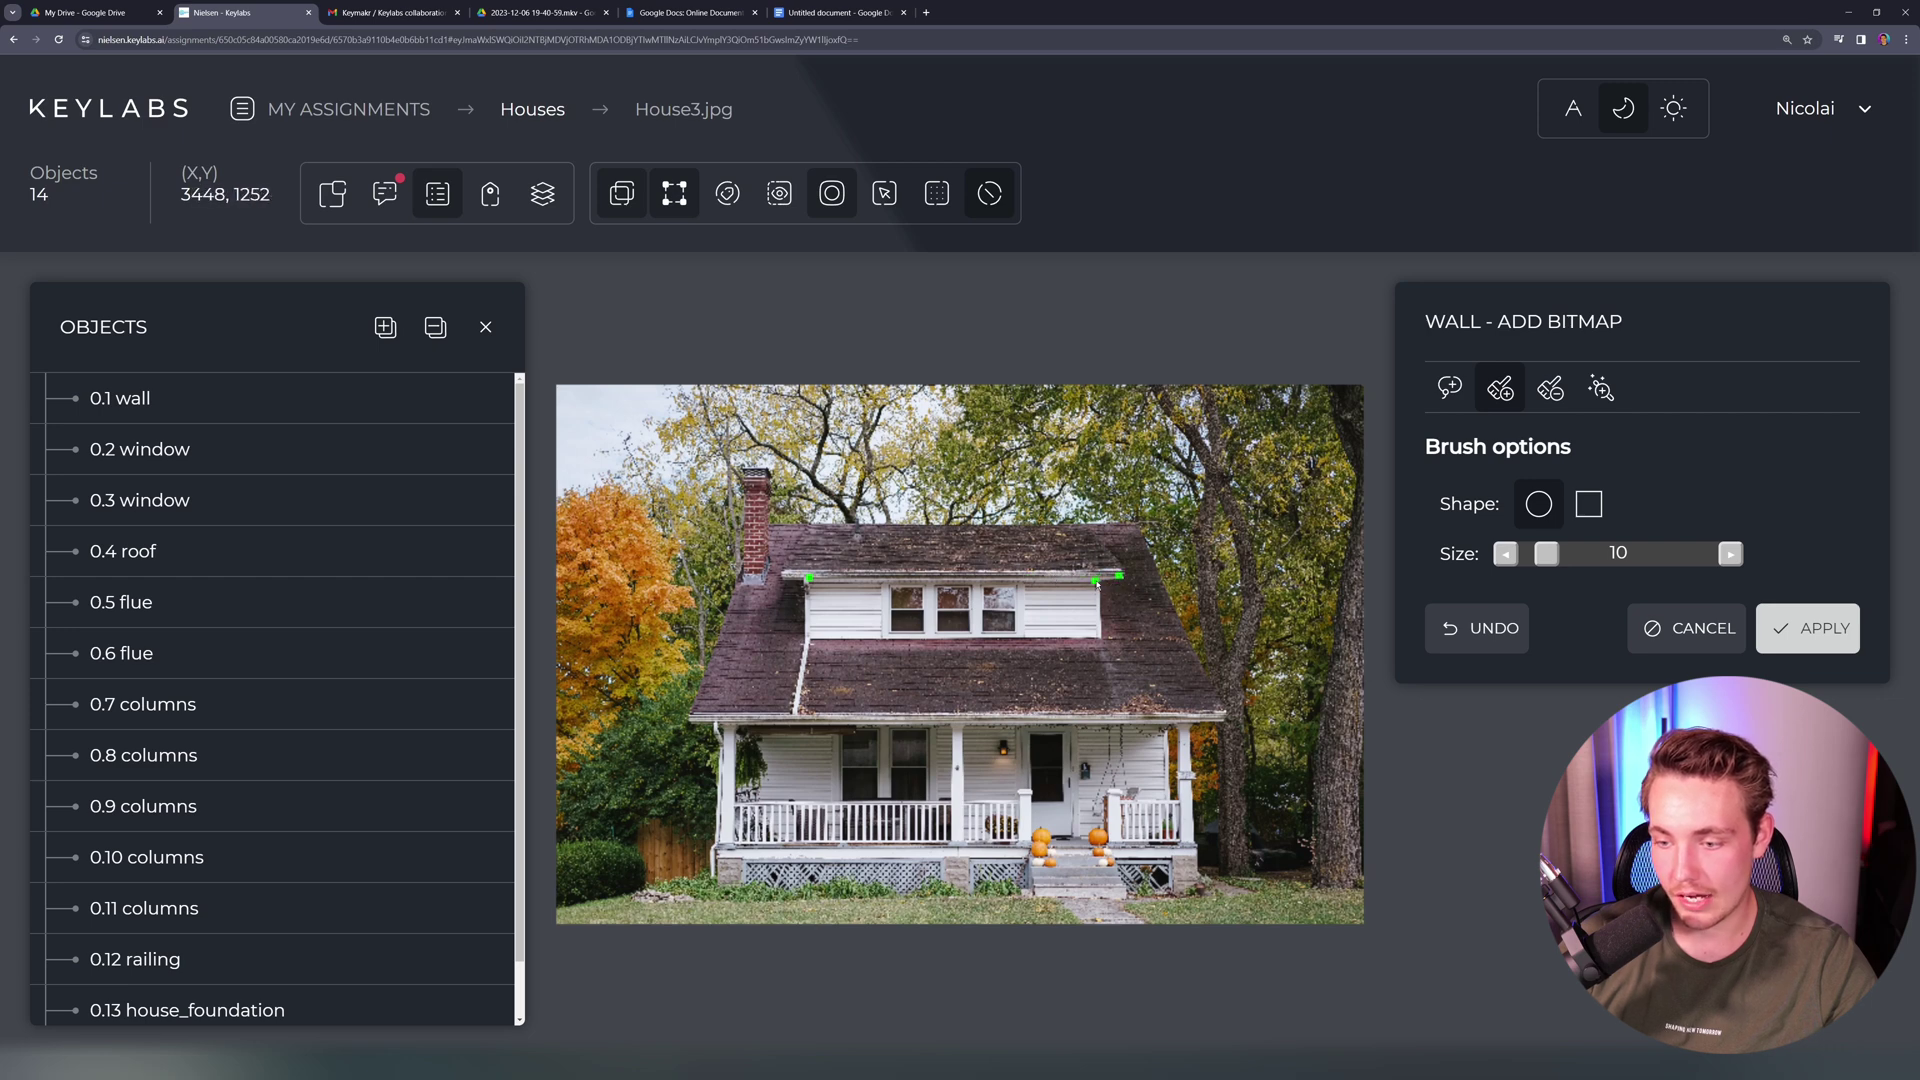
left_click(807, 634)
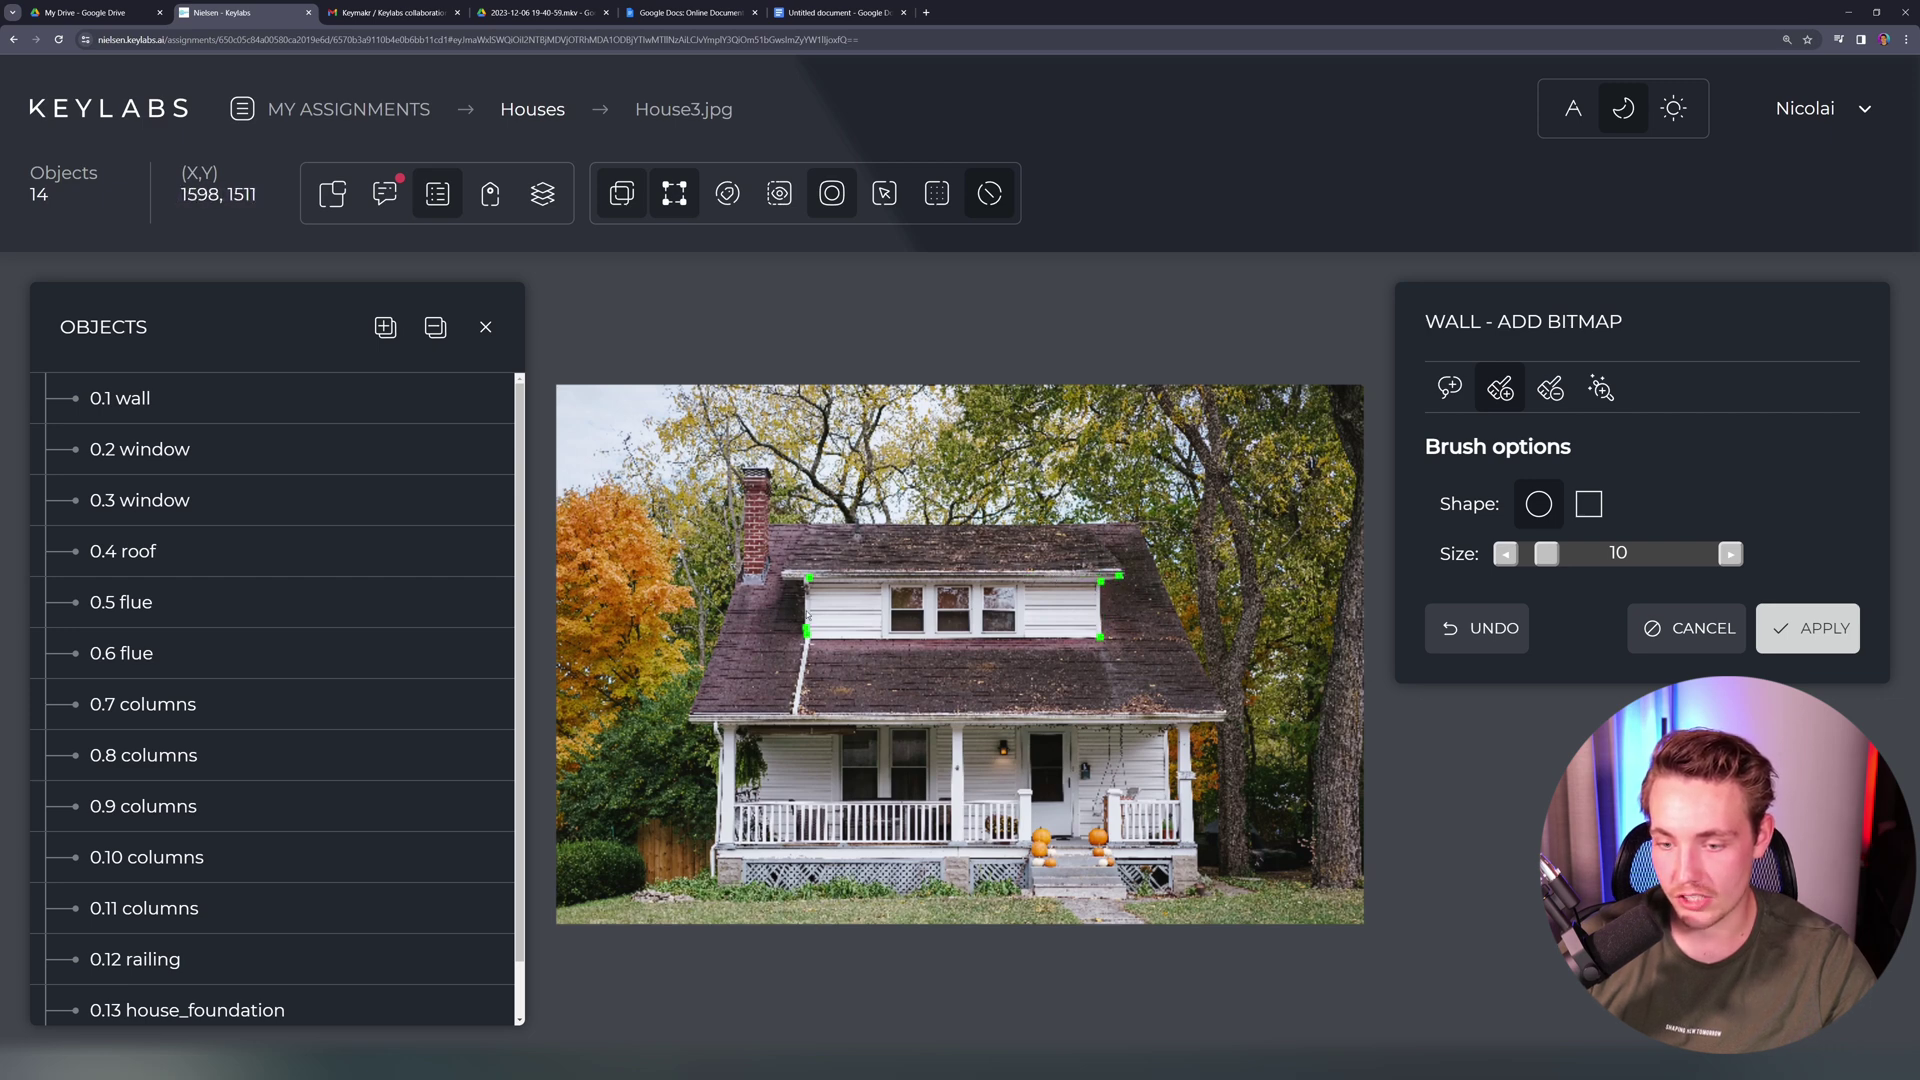
left_click(1826, 630)
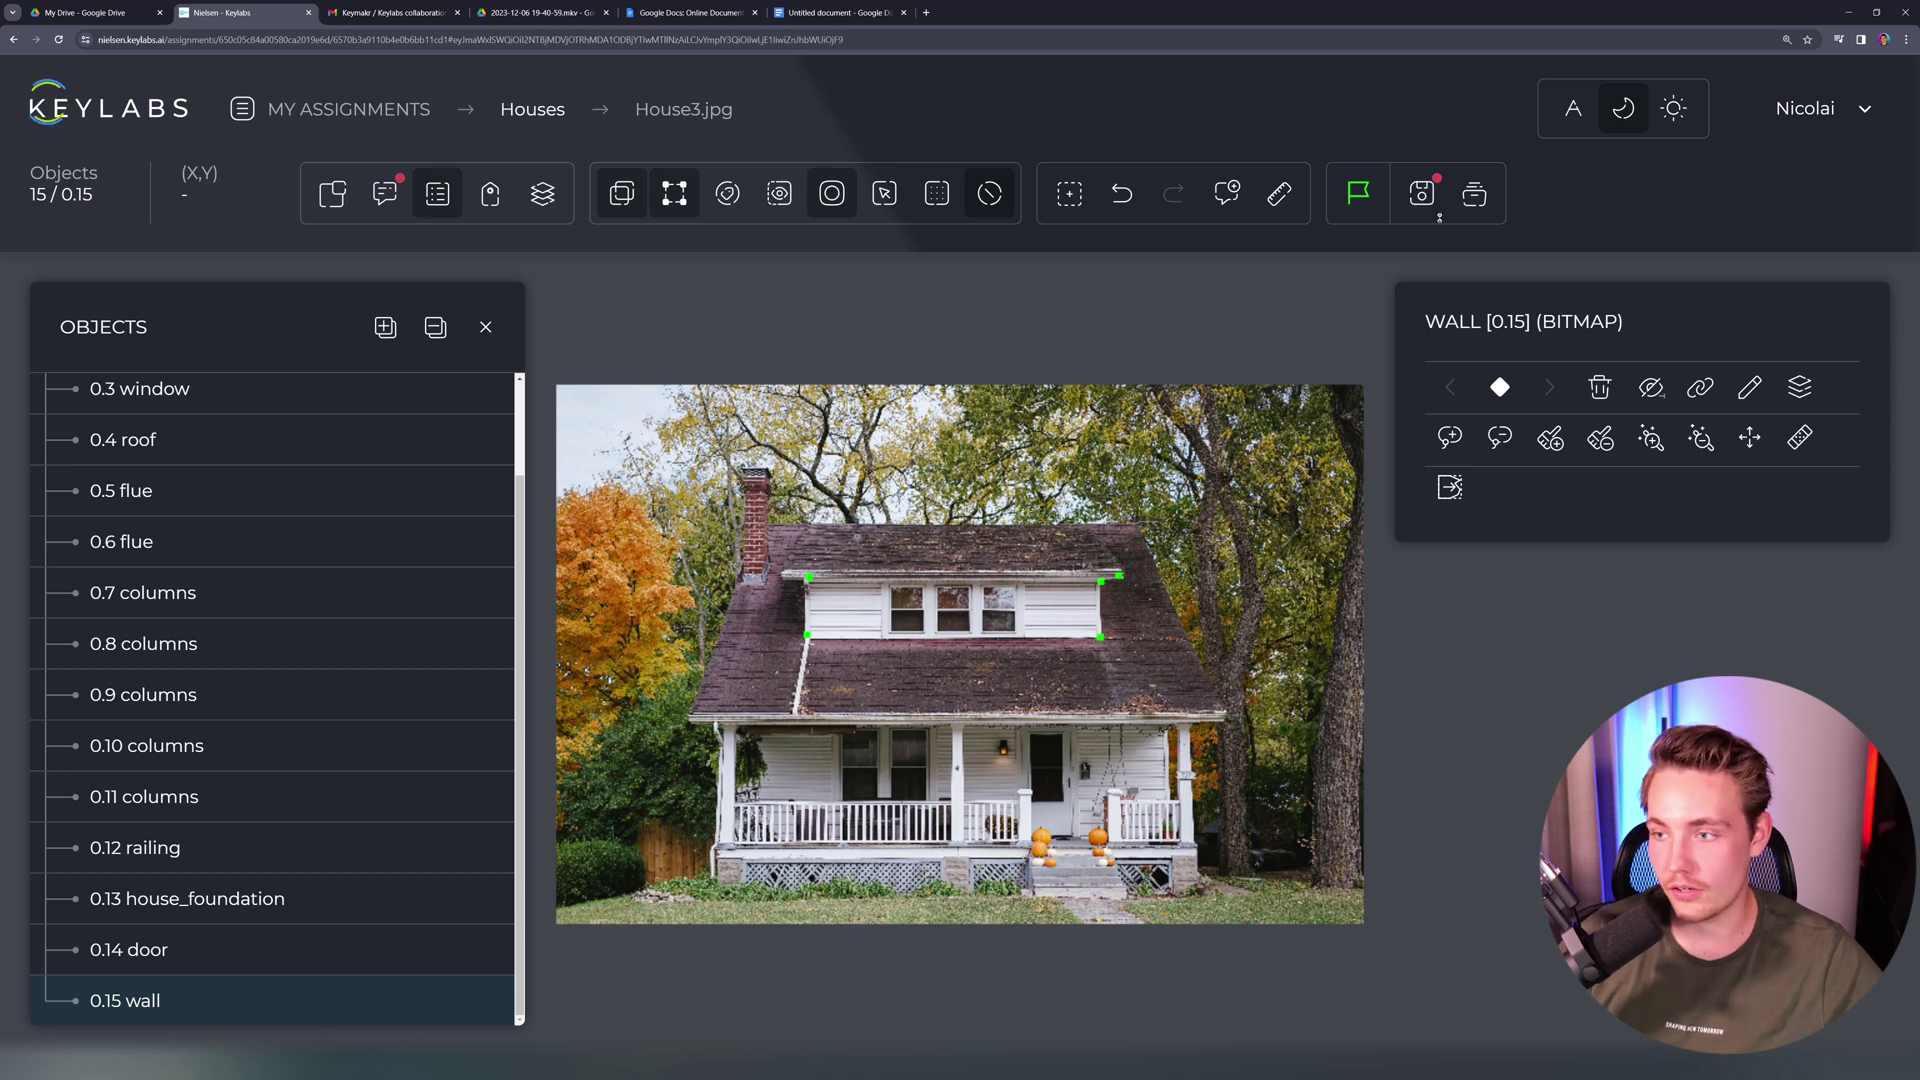
Step: Save the annotations of House3.jpg and mark the file as Annotation completed
left_click(1422, 193)
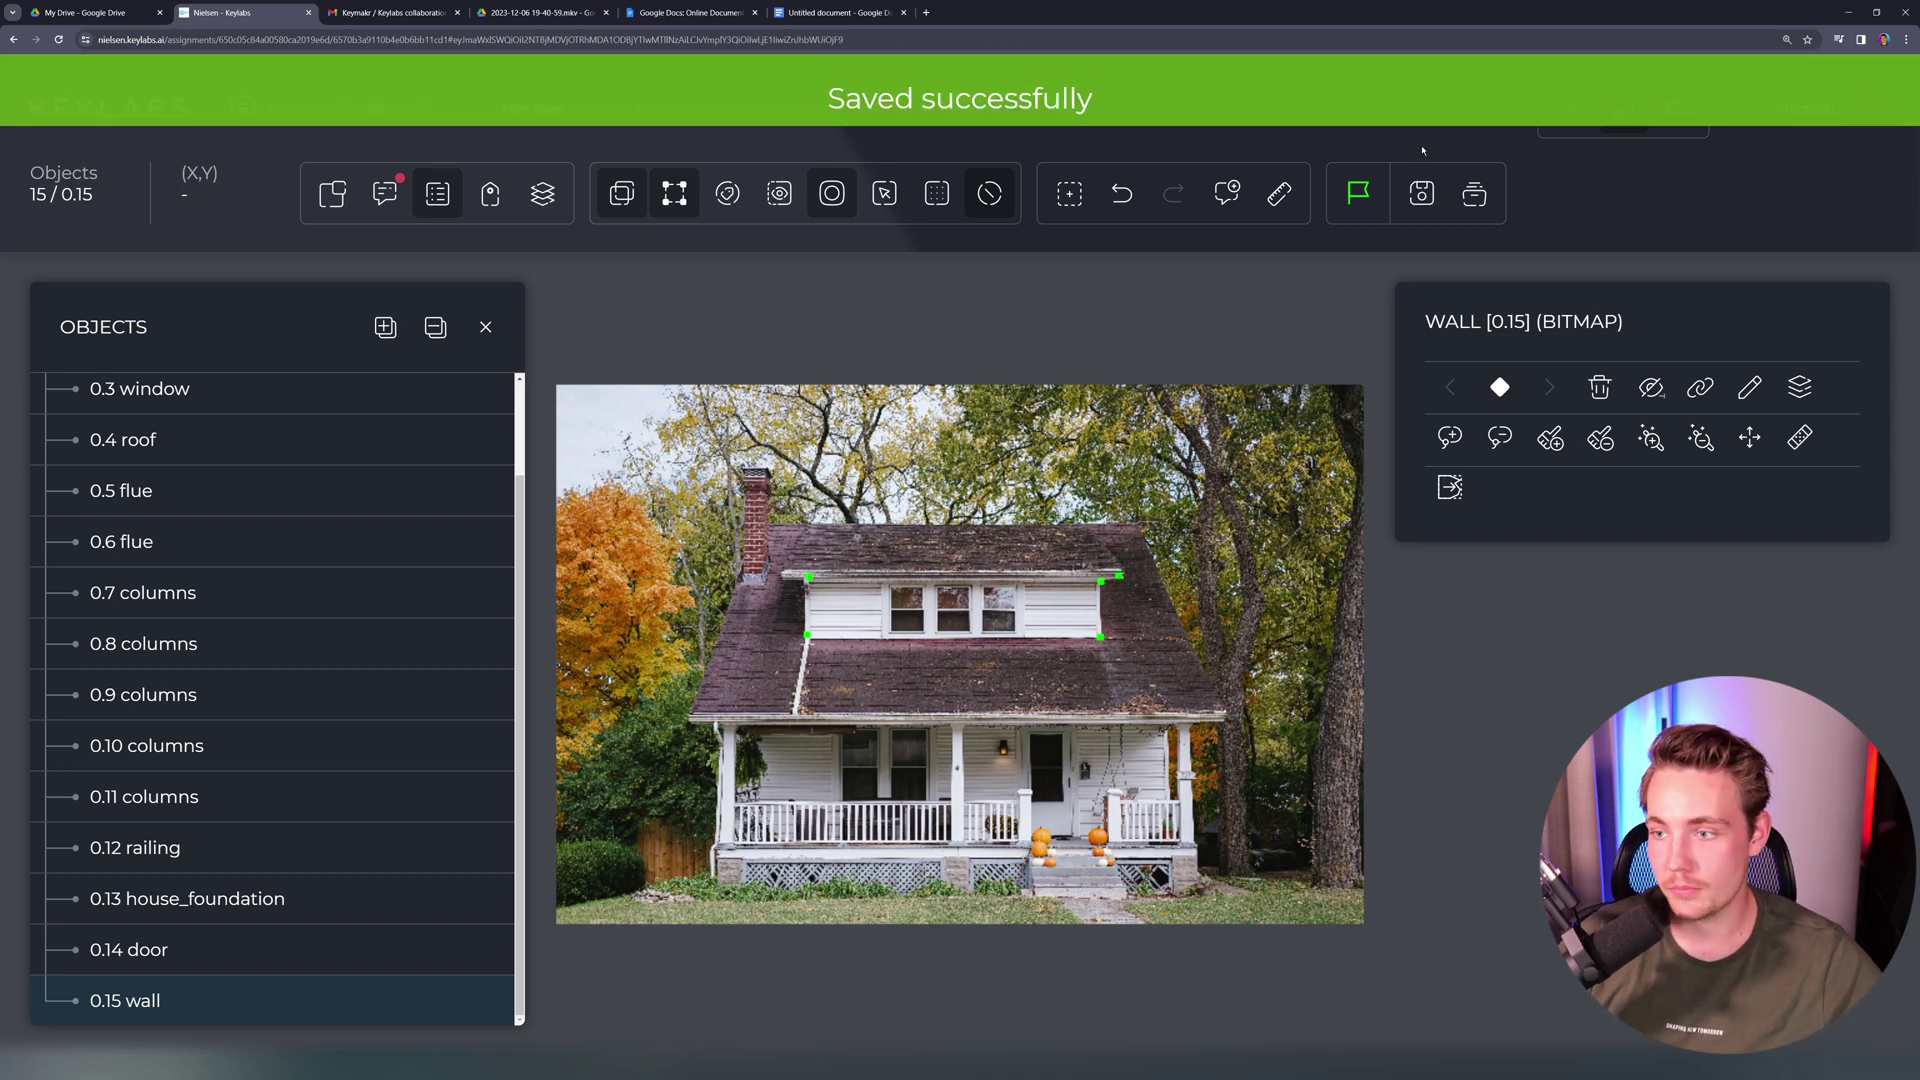
left_click(1358, 193)
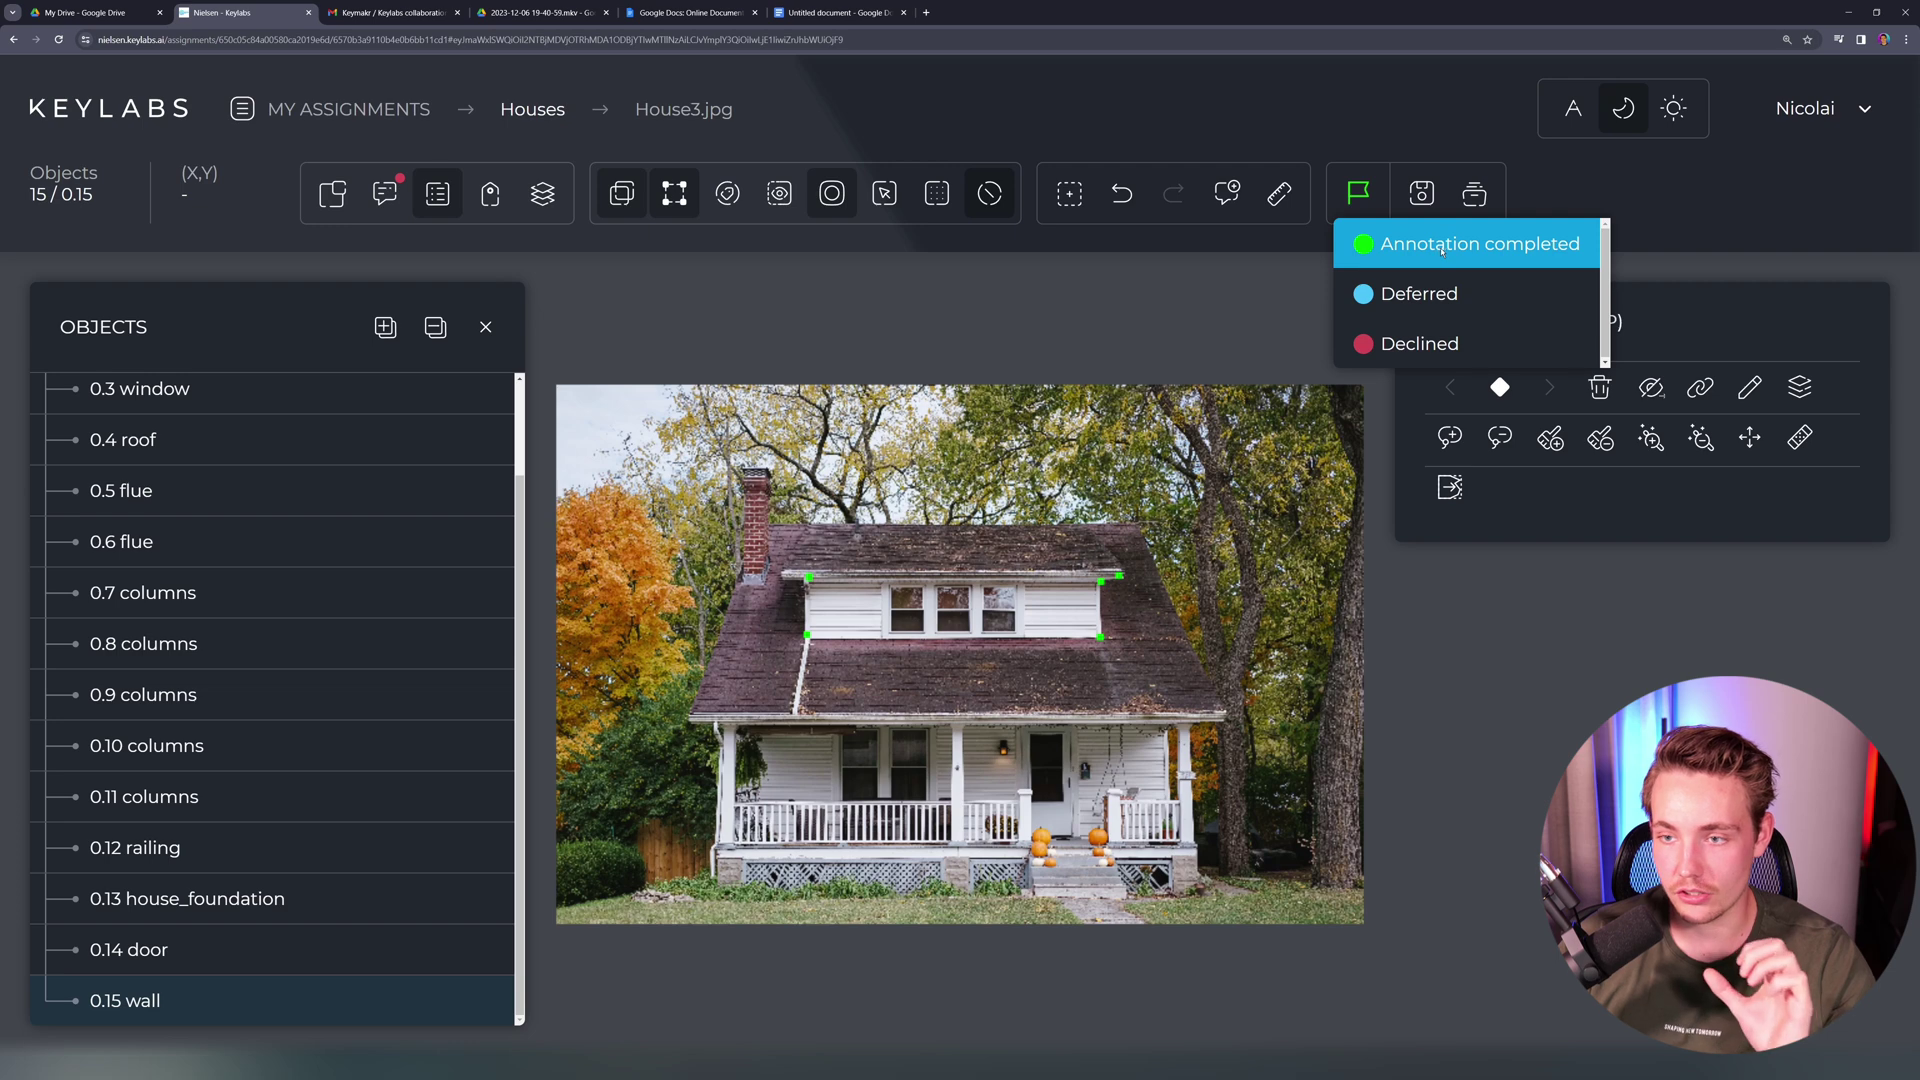
left_click(1441, 250)
left_click(1016, 123)
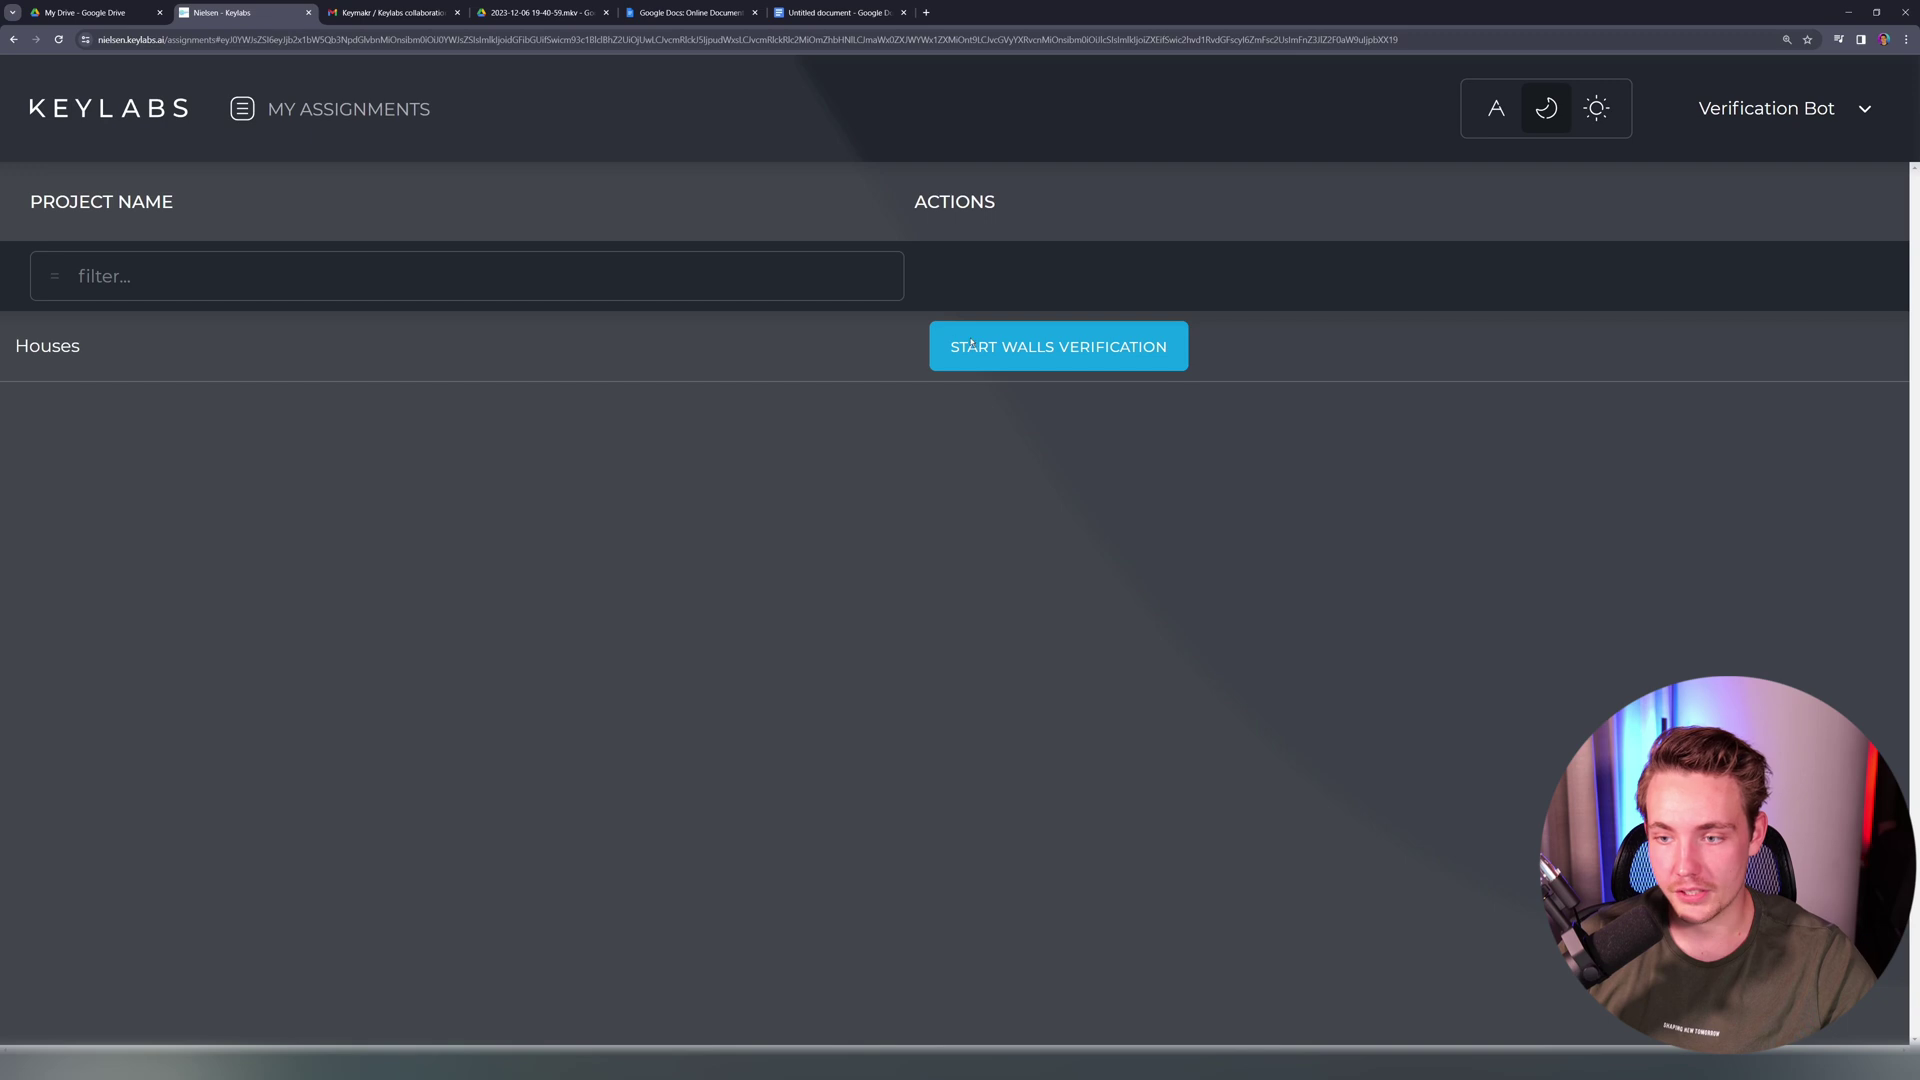
Step: Start walls verification for the Houses project and choose Declined as the verification result for House3.jpg
left_click(1123, 354)
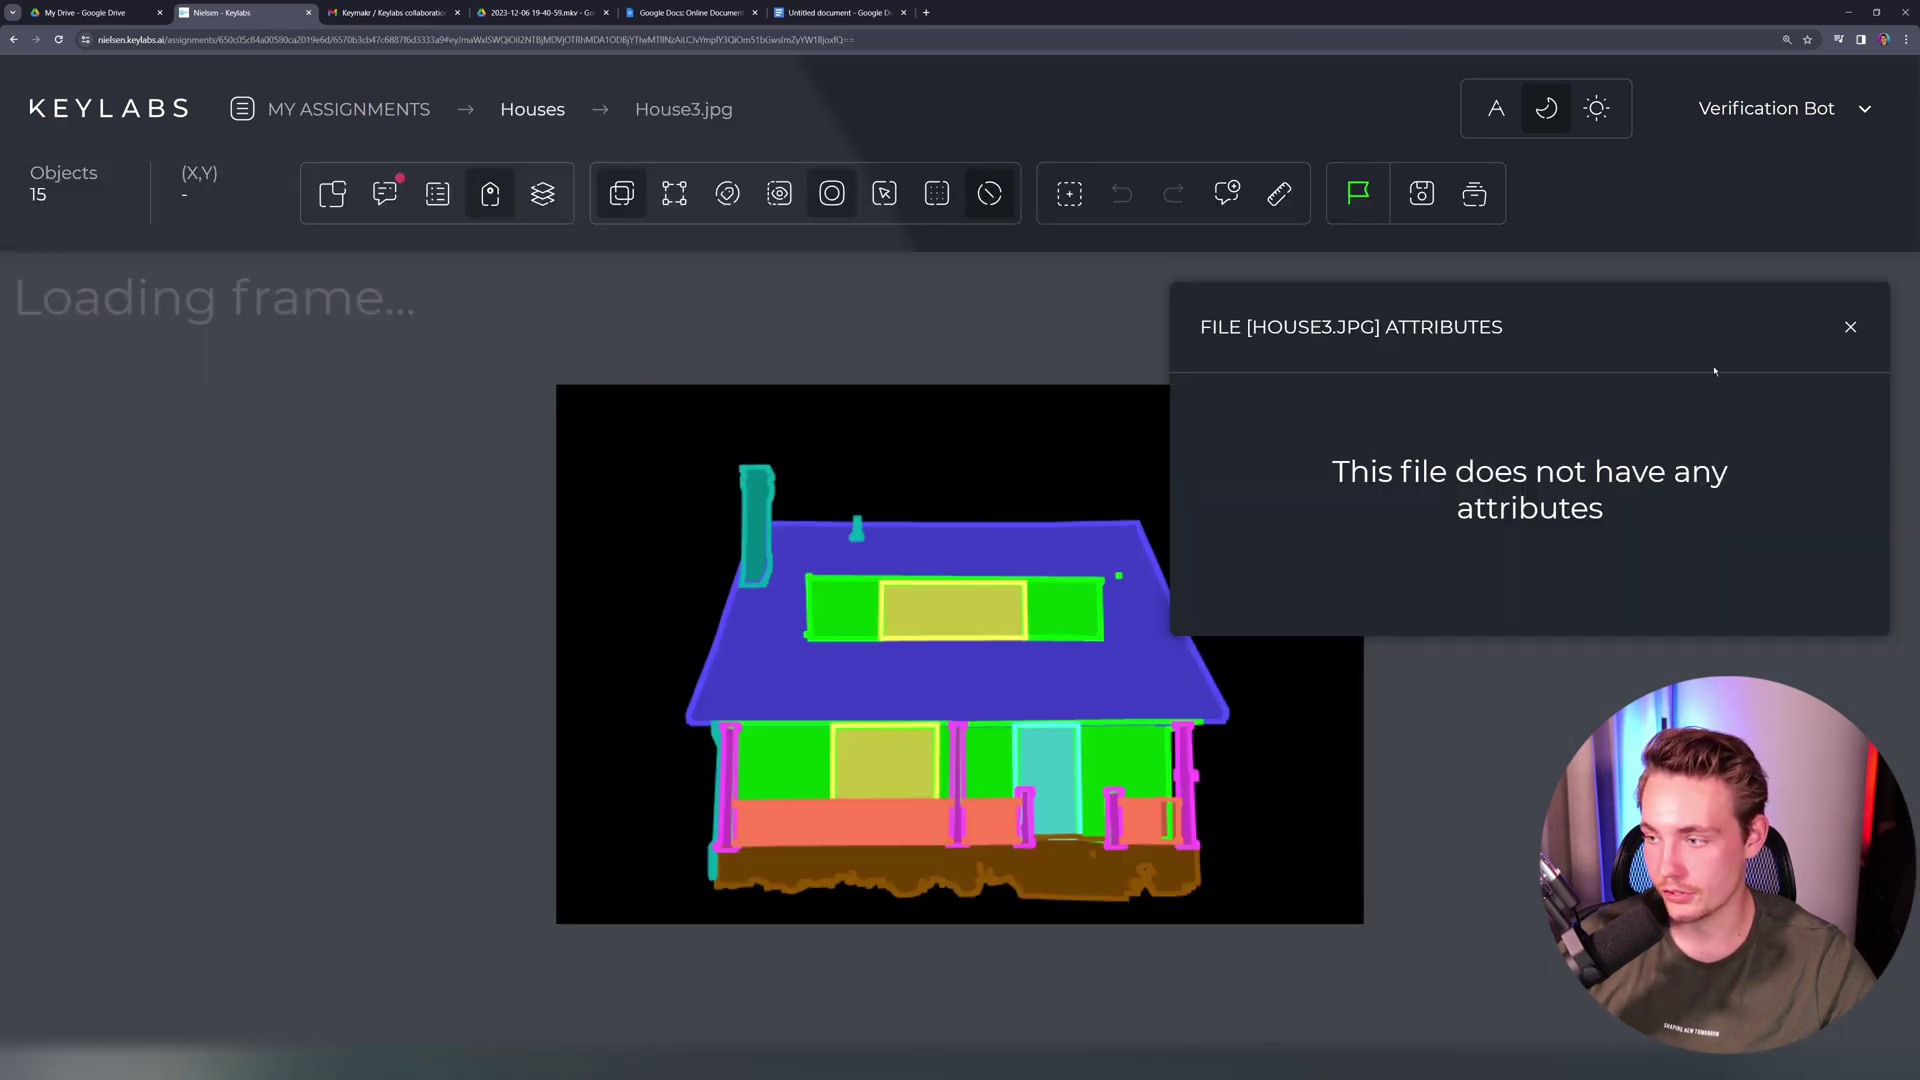
left_click(1851, 328)
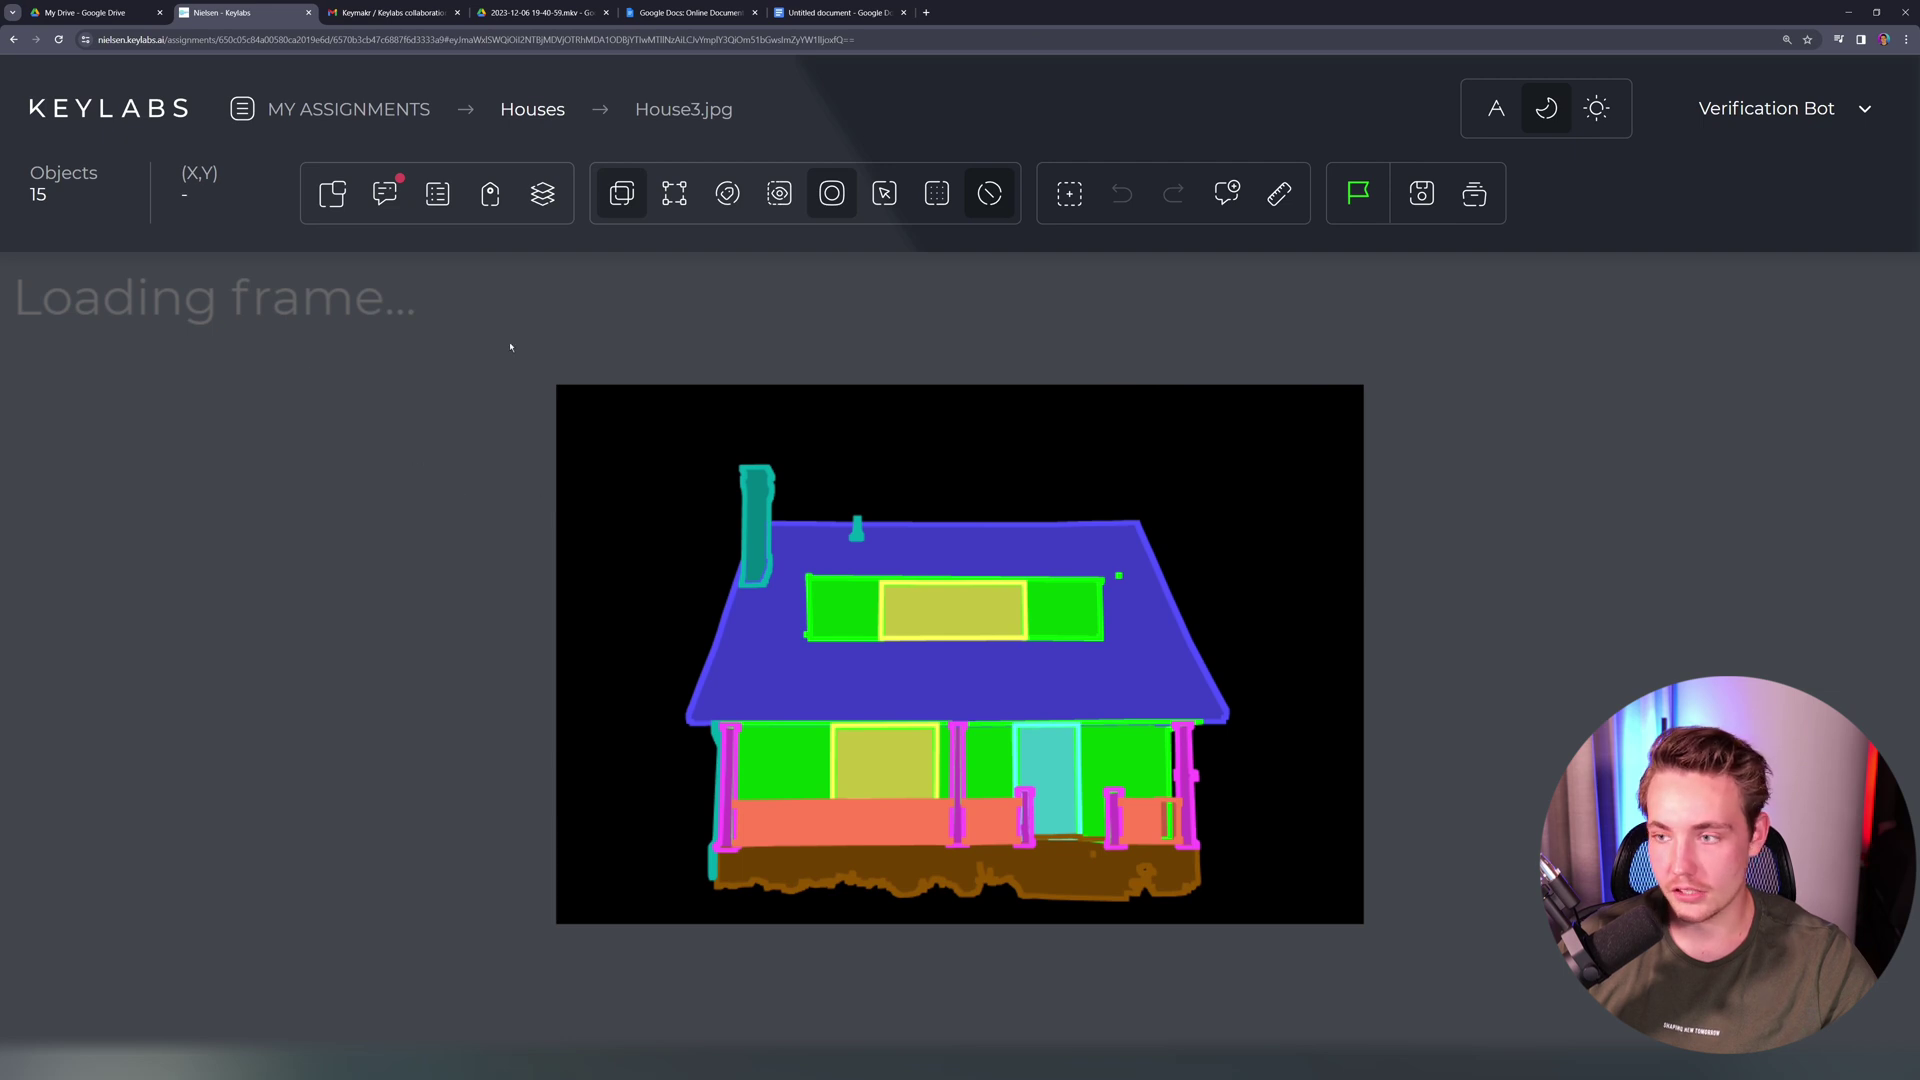
left_click(1358, 193)
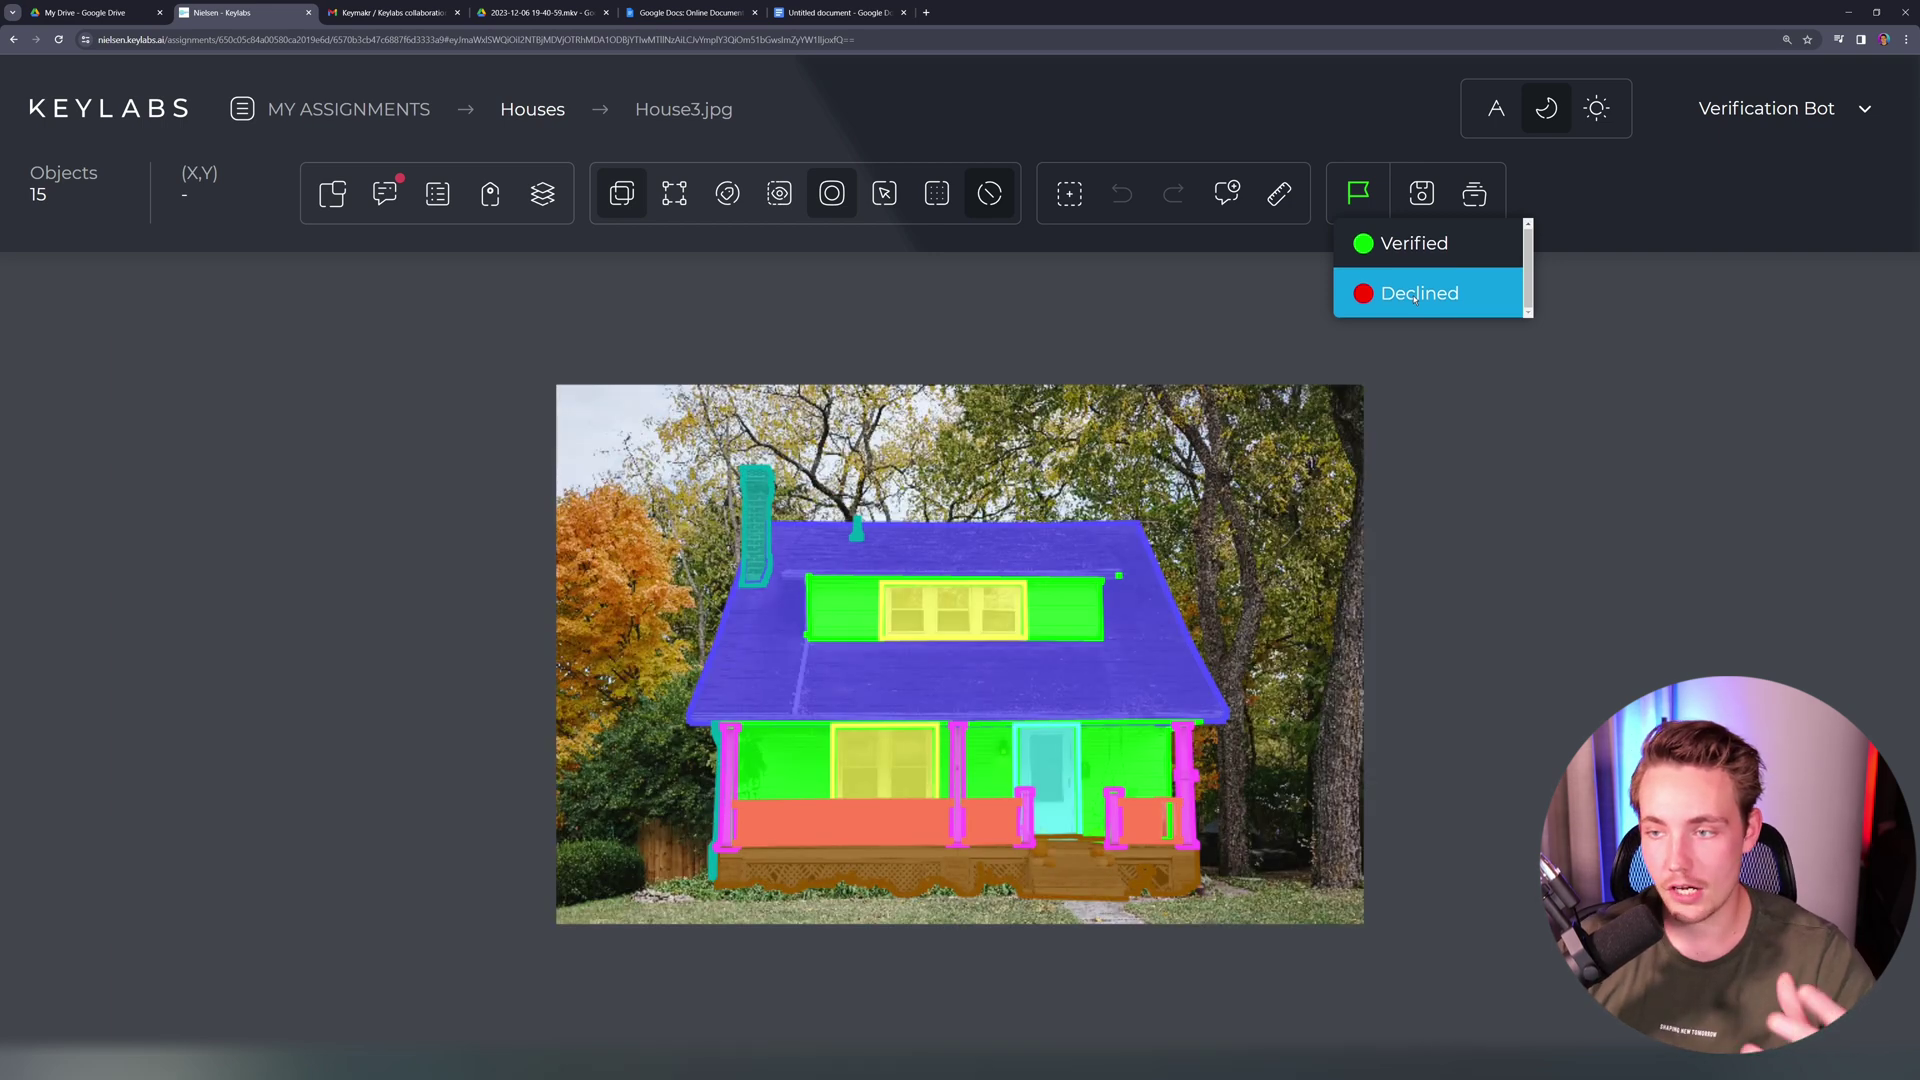
left_click(1414, 294)
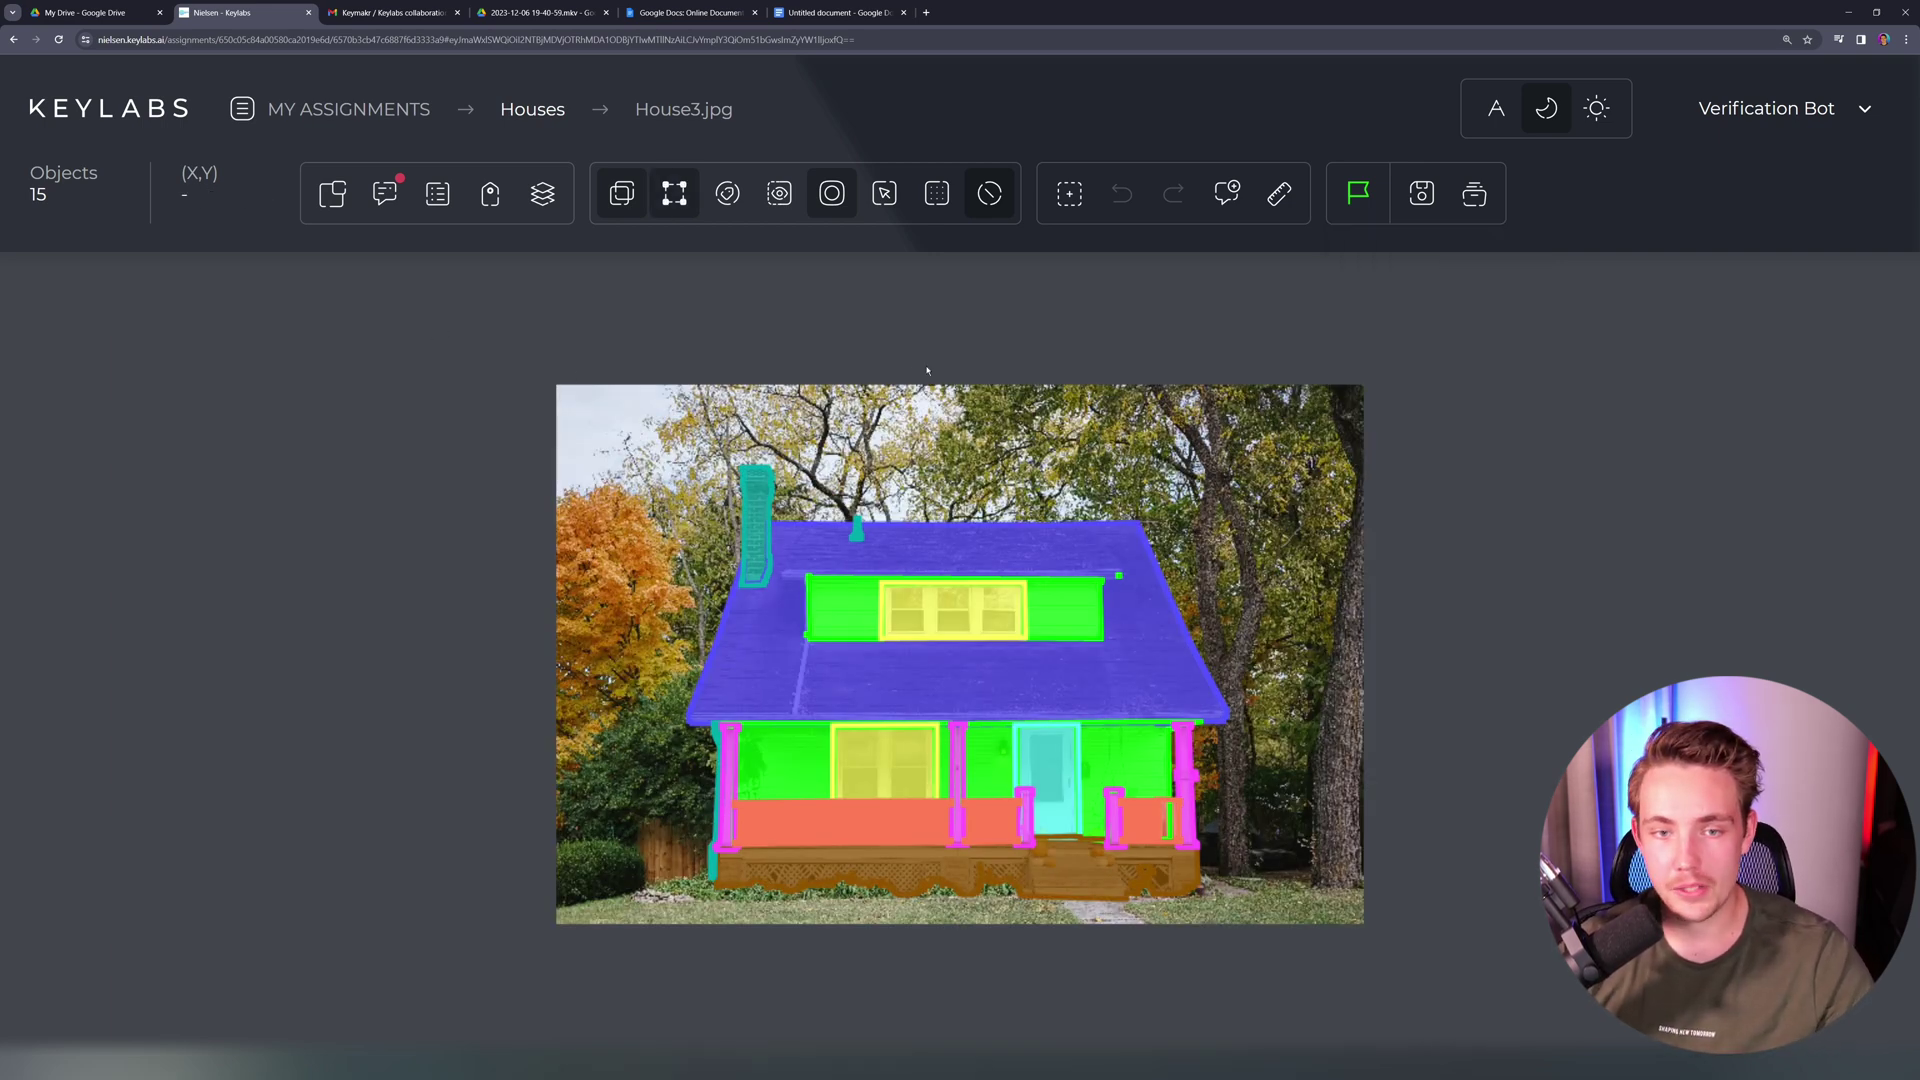
Step: Set the verification result of House3.jpg to Verified
left_click(1358, 193)
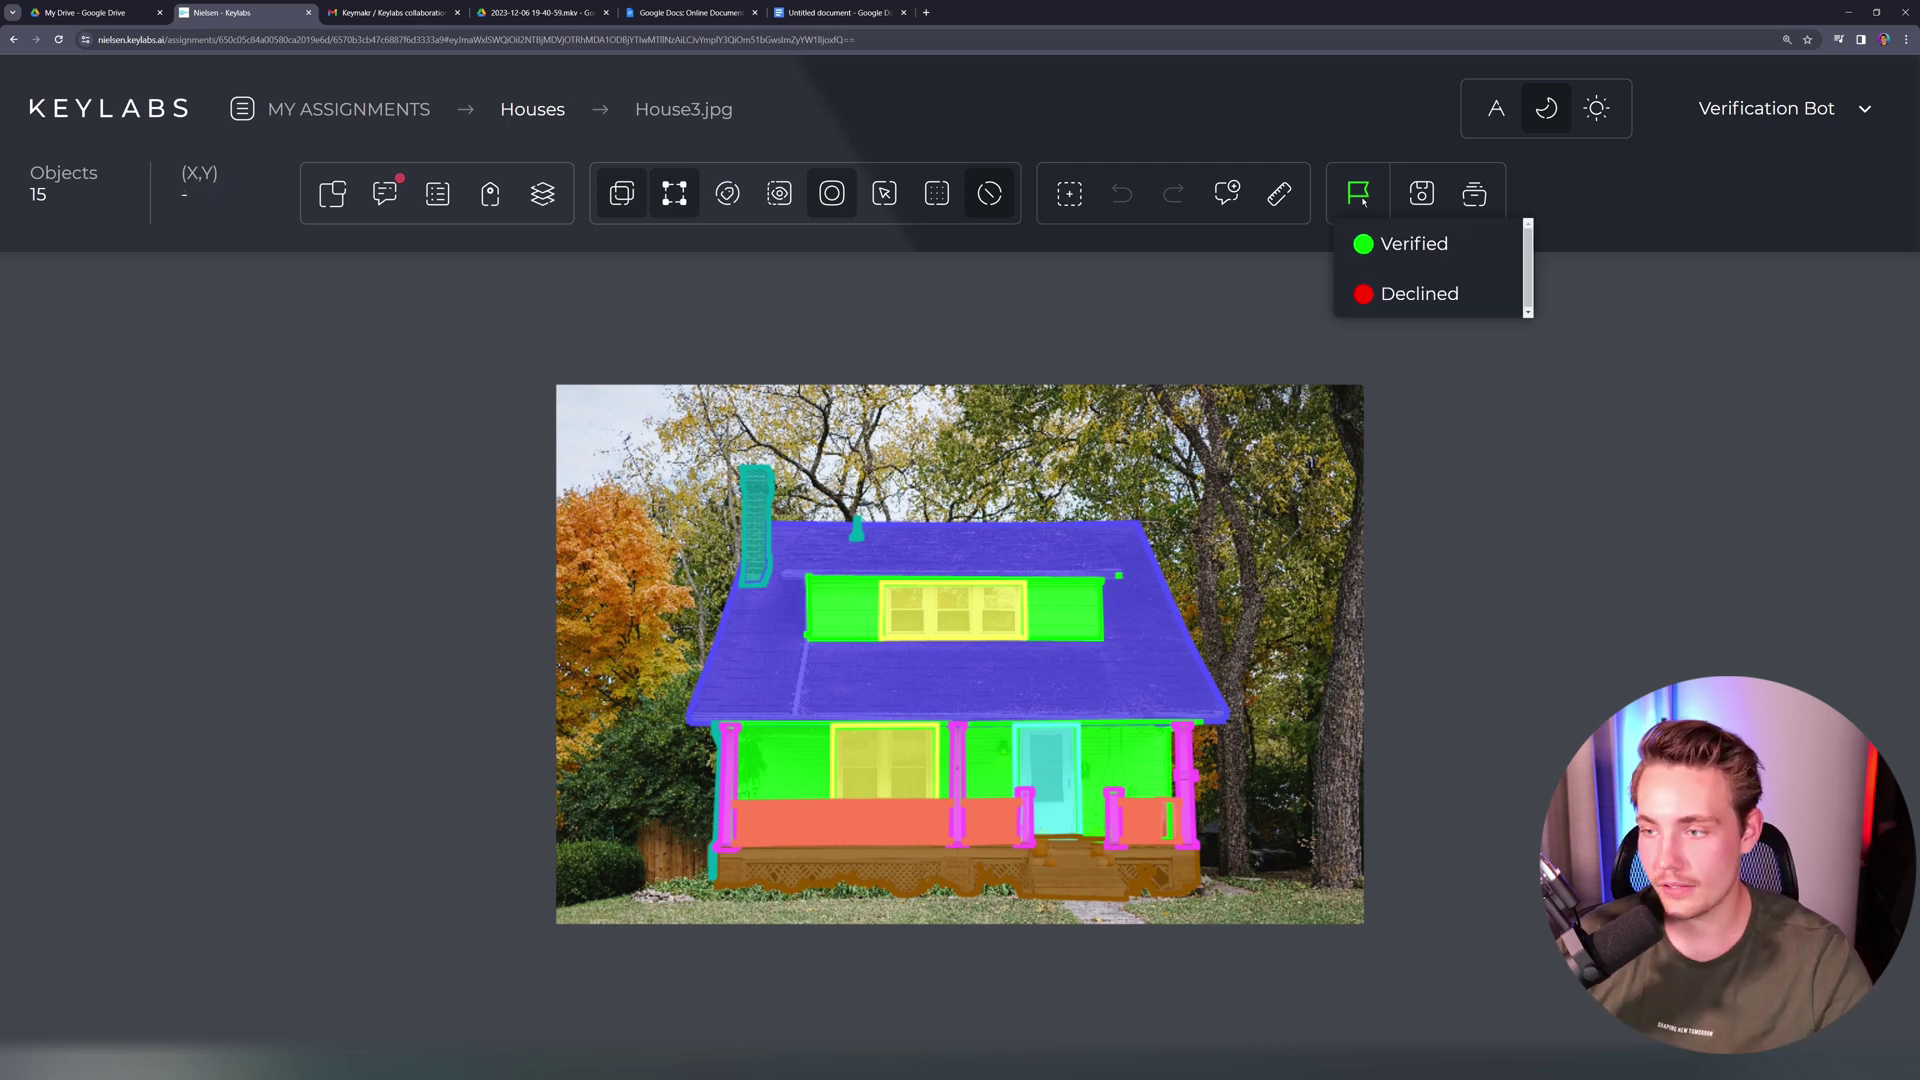
left_click(1411, 260)
left_click(1015, 120)
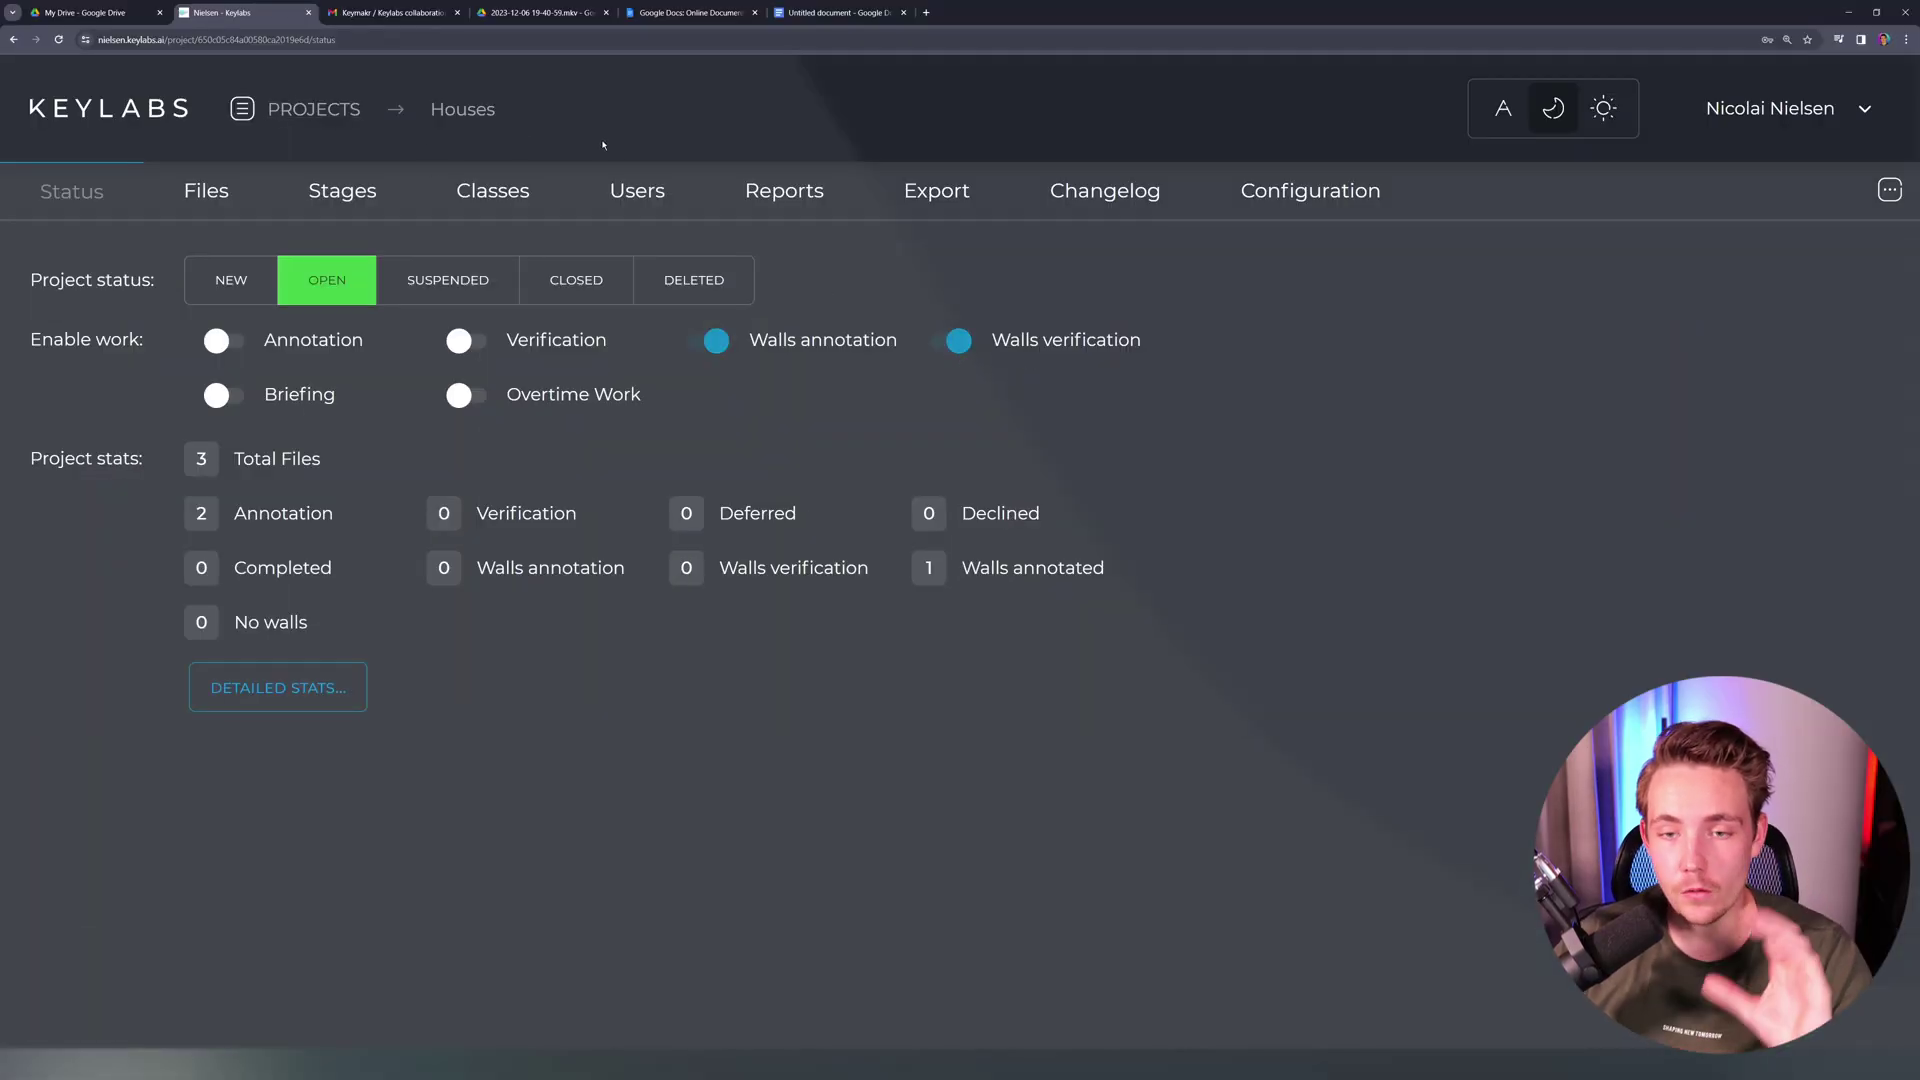
Step: Start a new Bitmap class in the Houses project's classes, look over its settings and discard it
left_click(493, 190)
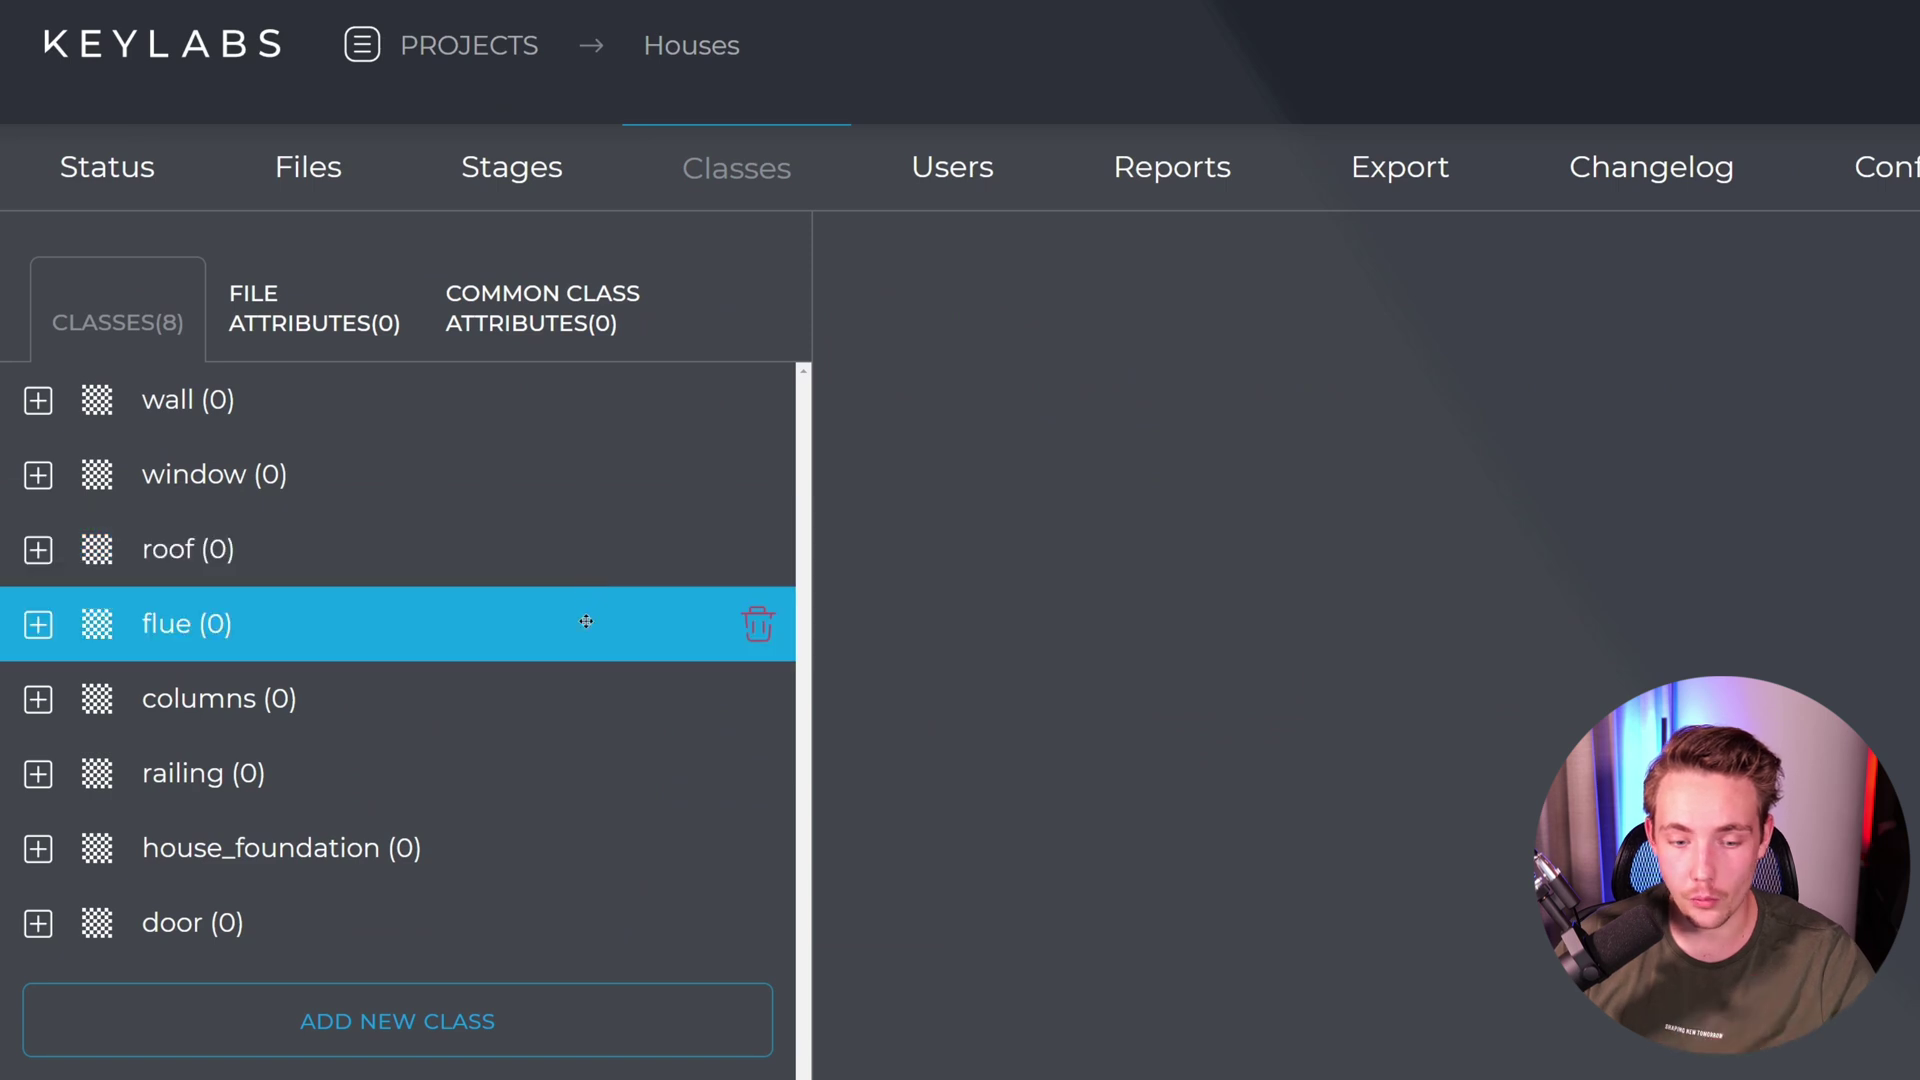
left_click(397, 1018)
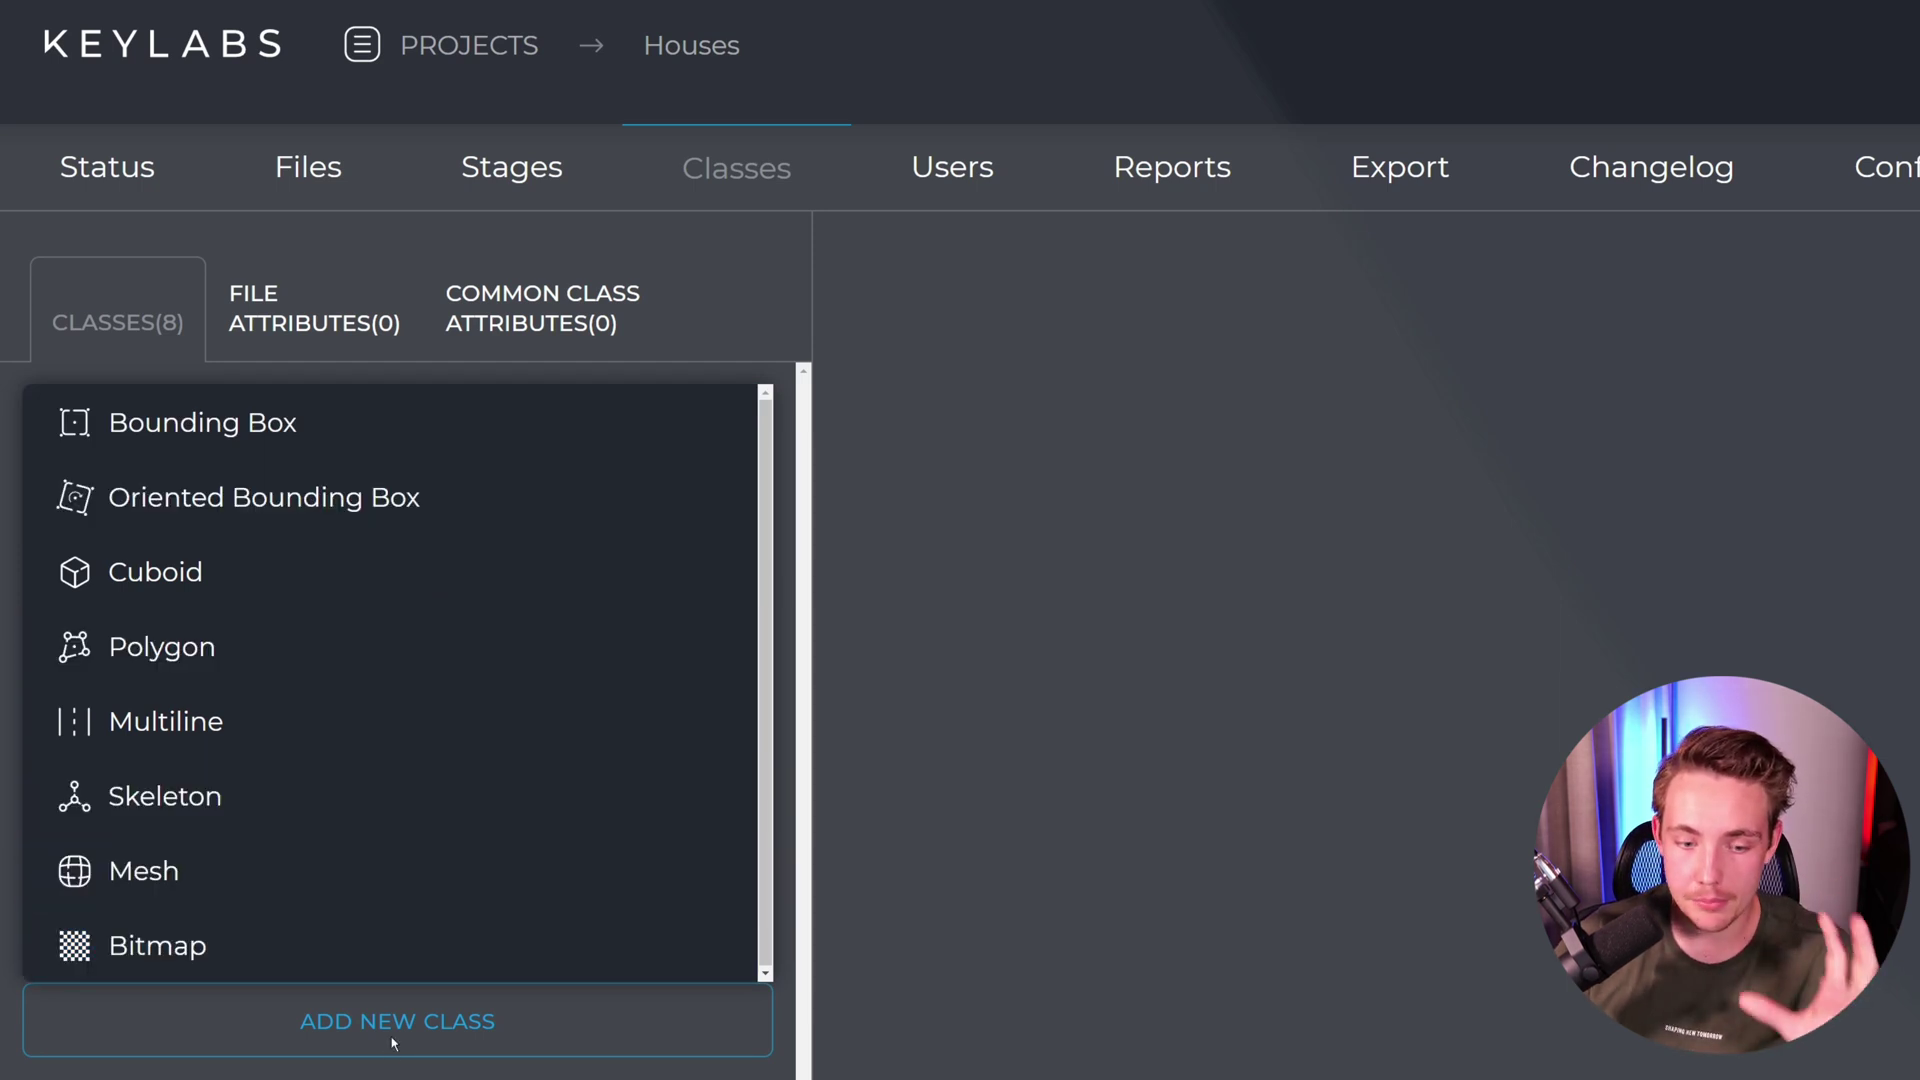
left_click(294, 977)
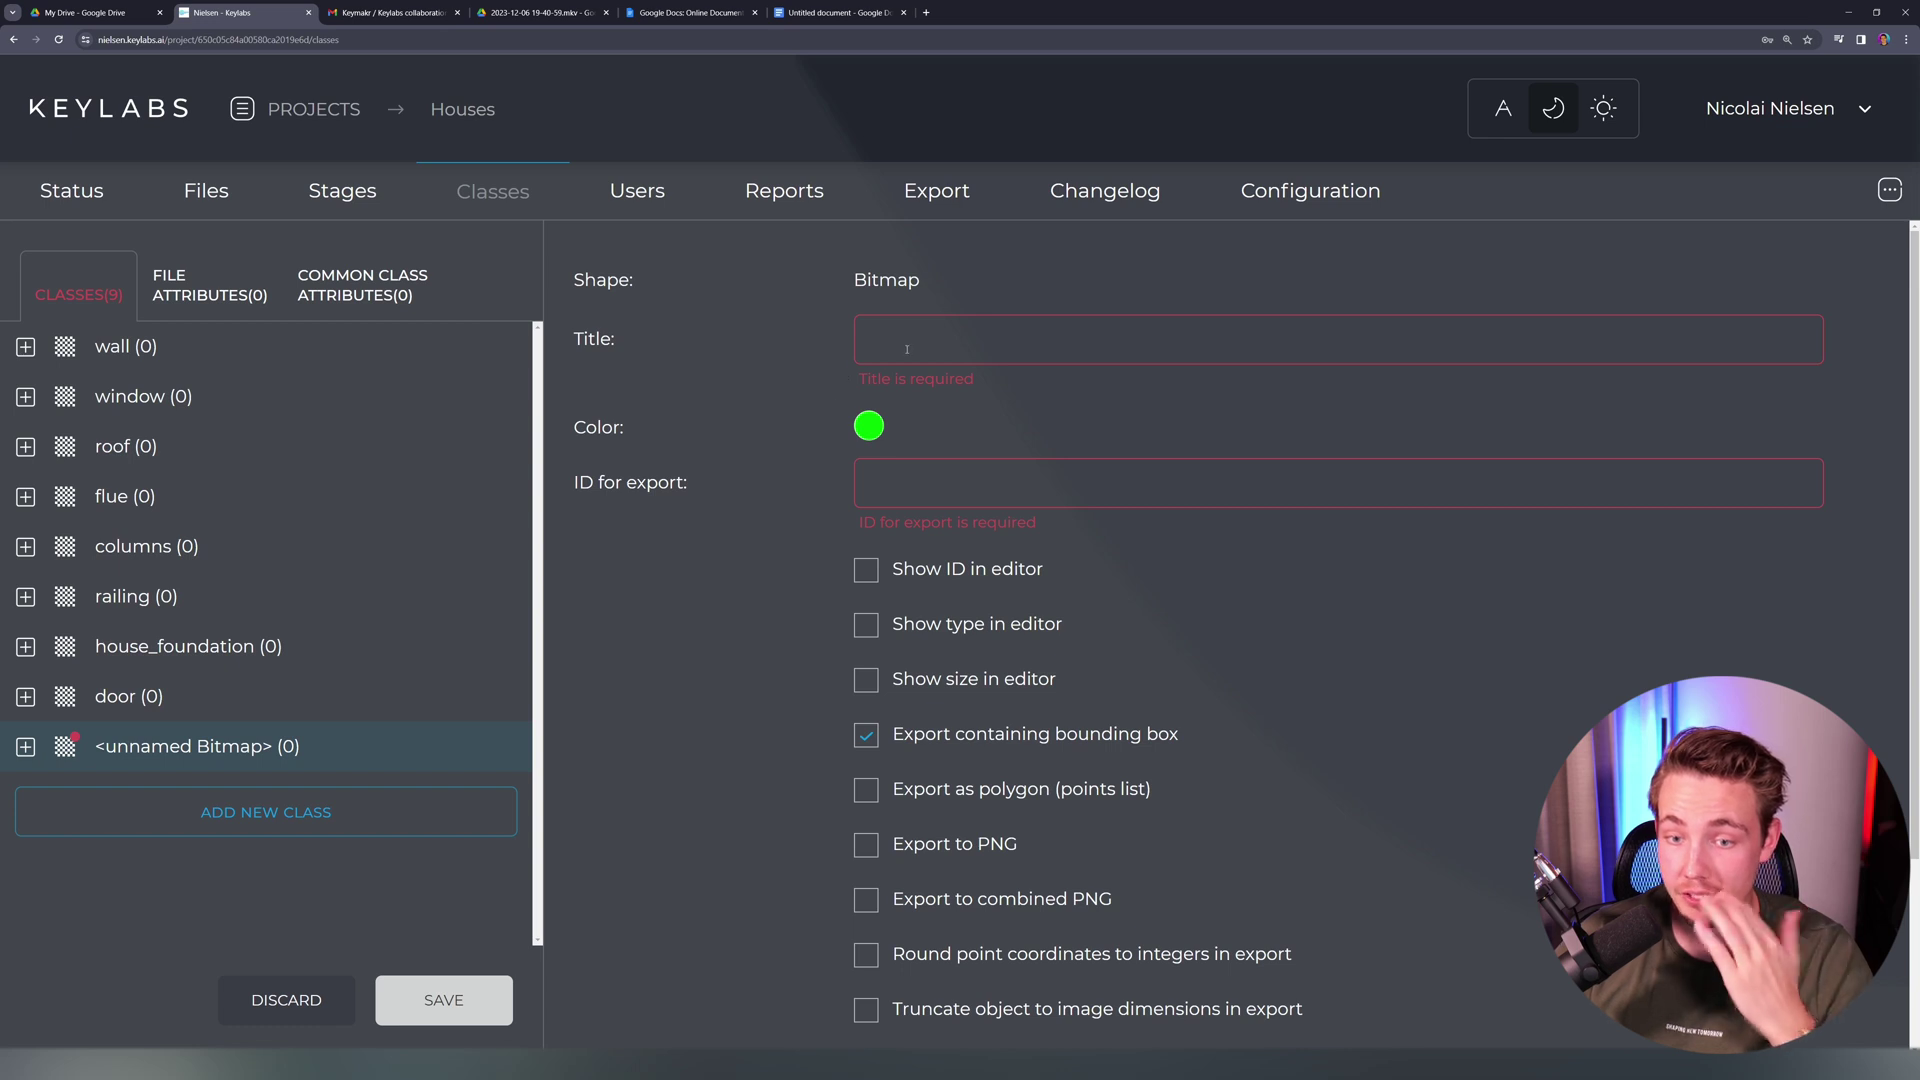
scroll(846, 495, "down", 1)
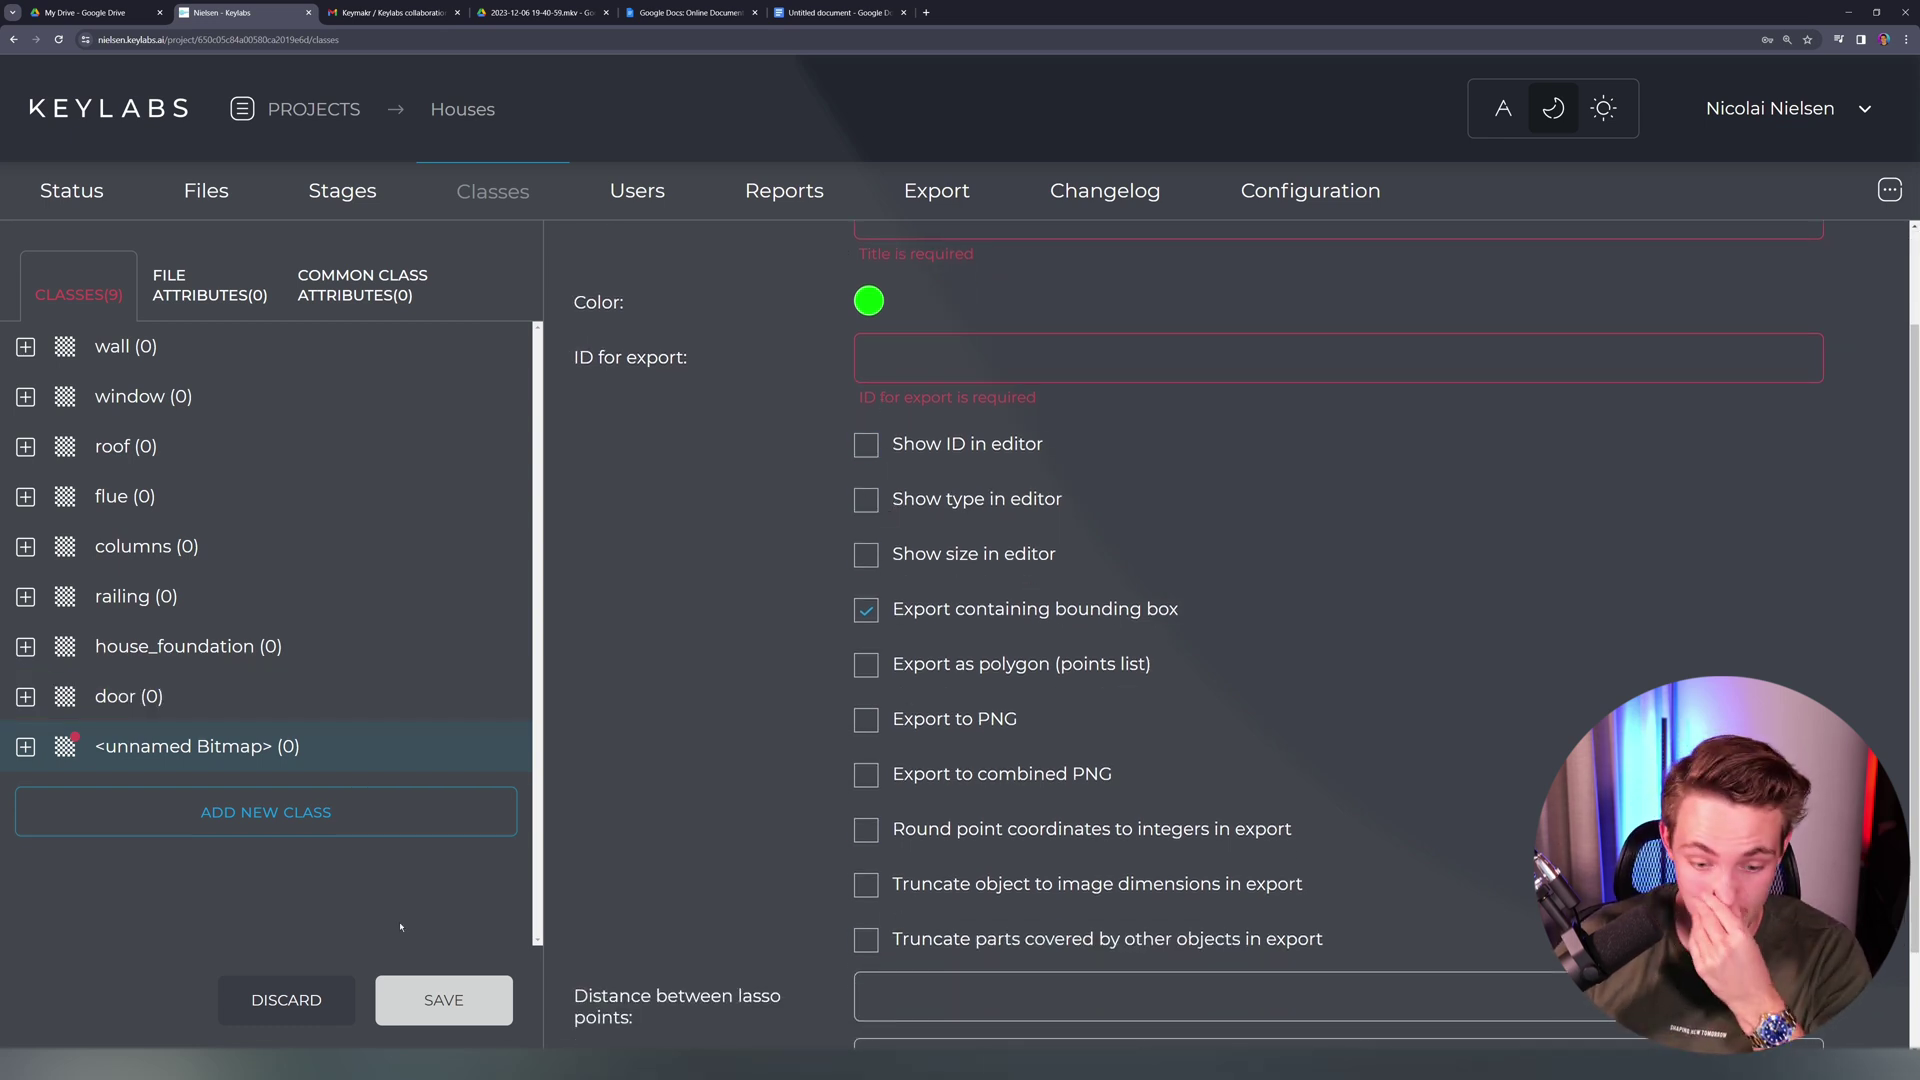
left_click(286, 999)
Step: Review the wall class's title, color, export ID, editor display and export options, and open the window class
left_click(125, 346)
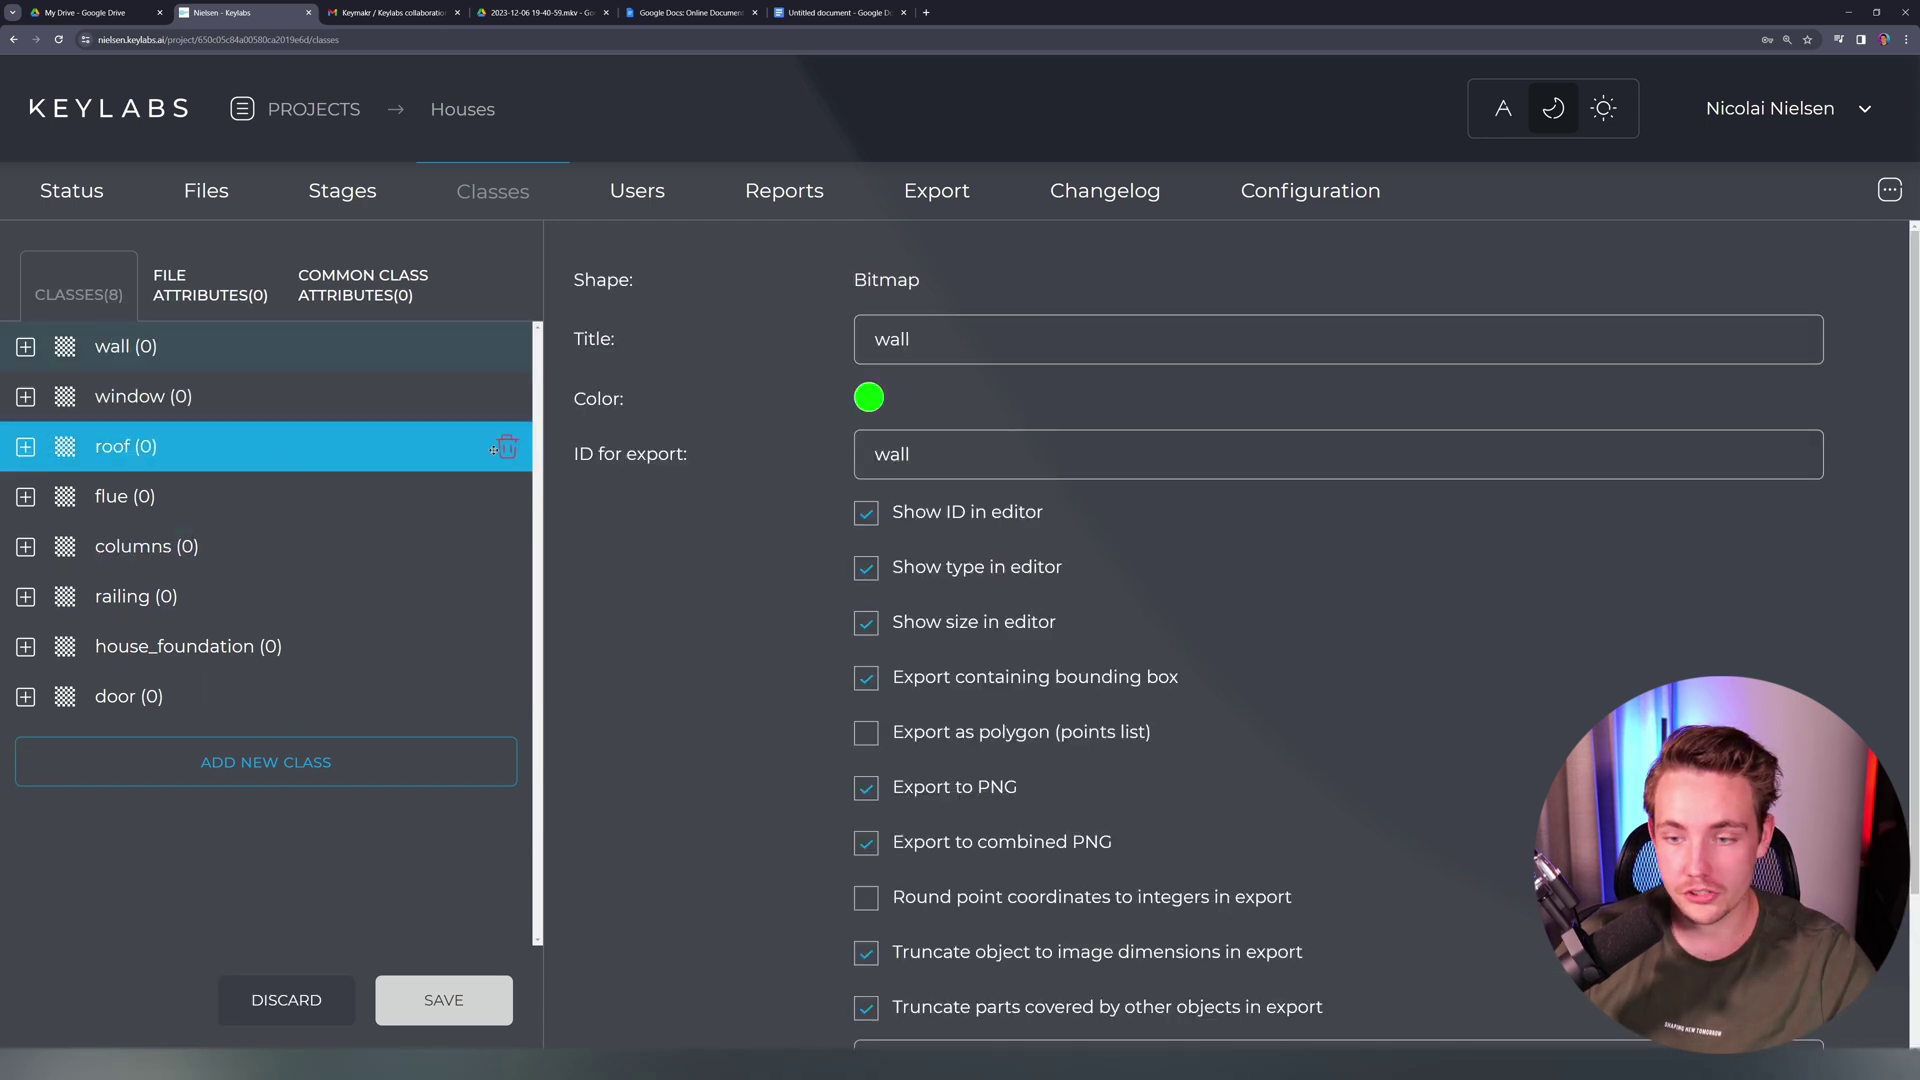
left_click(893, 453)
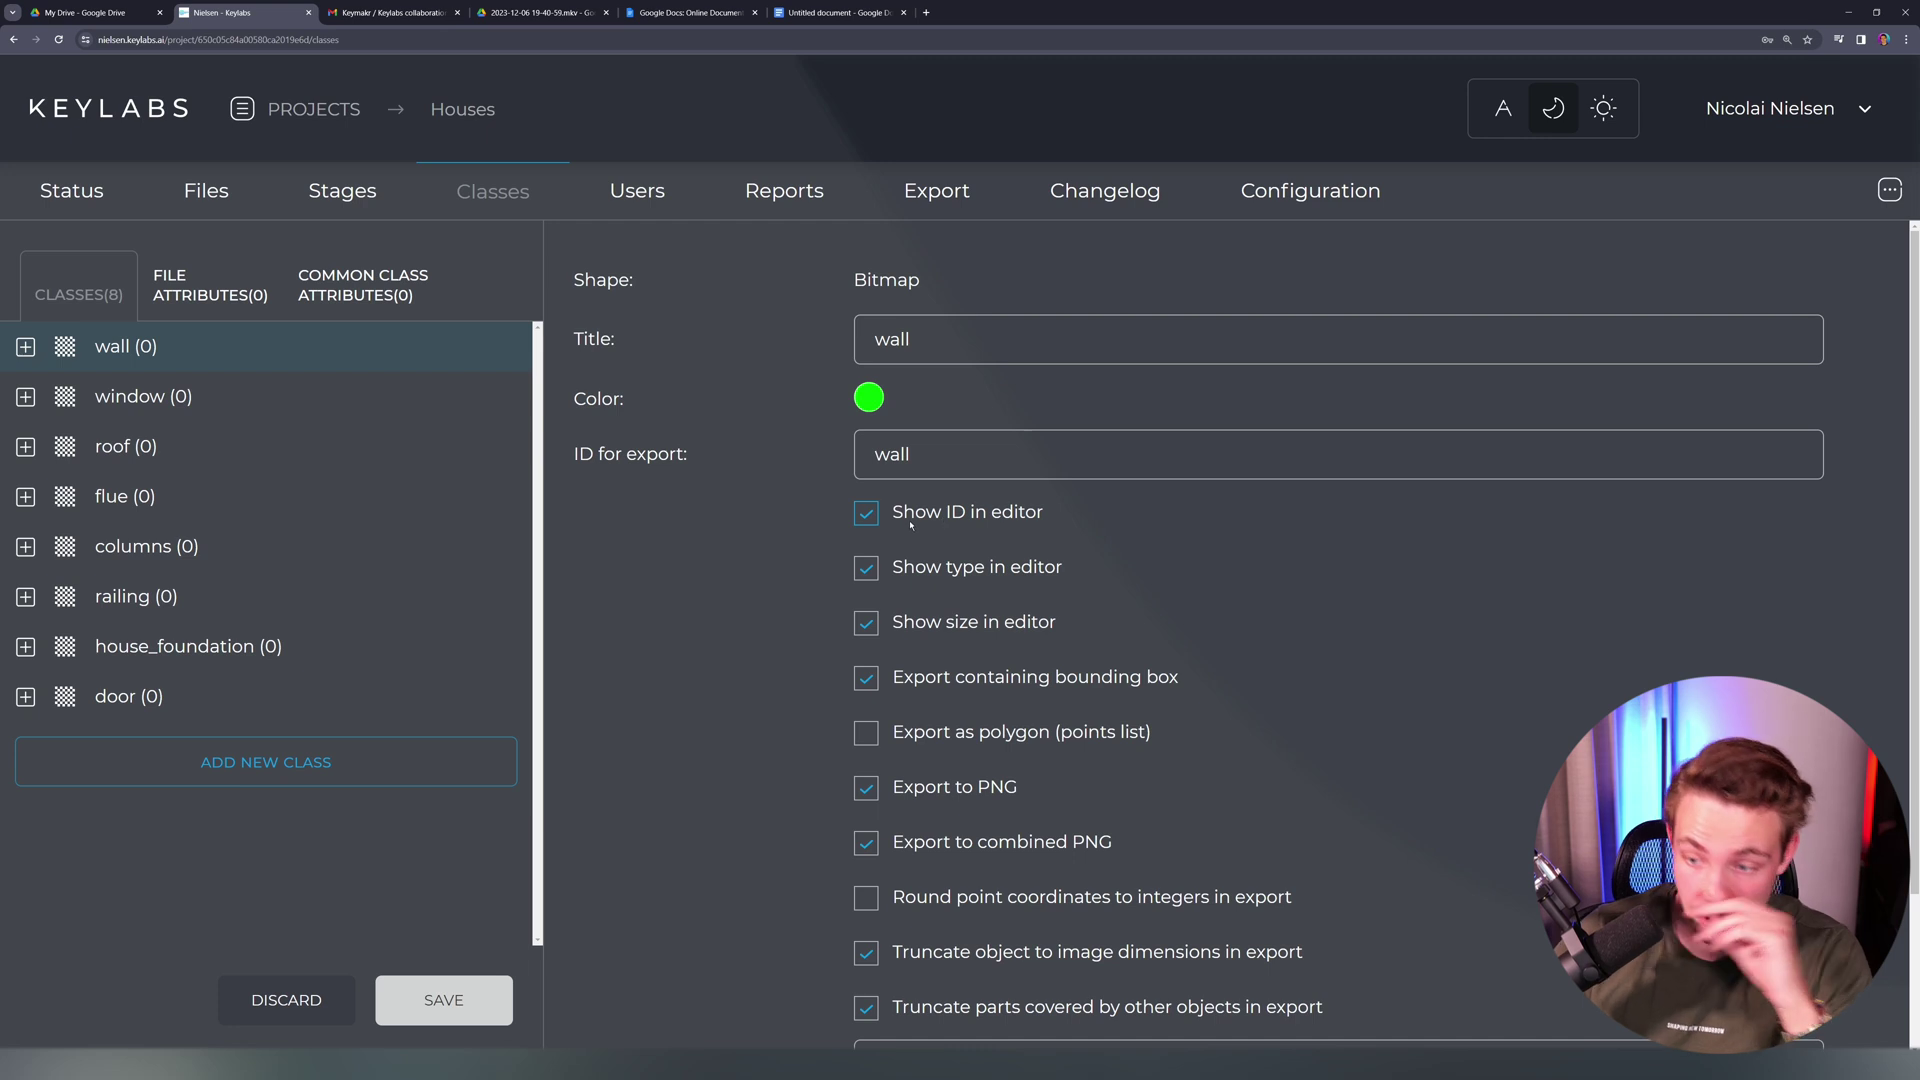
scroll(920, 500, "down", 1)
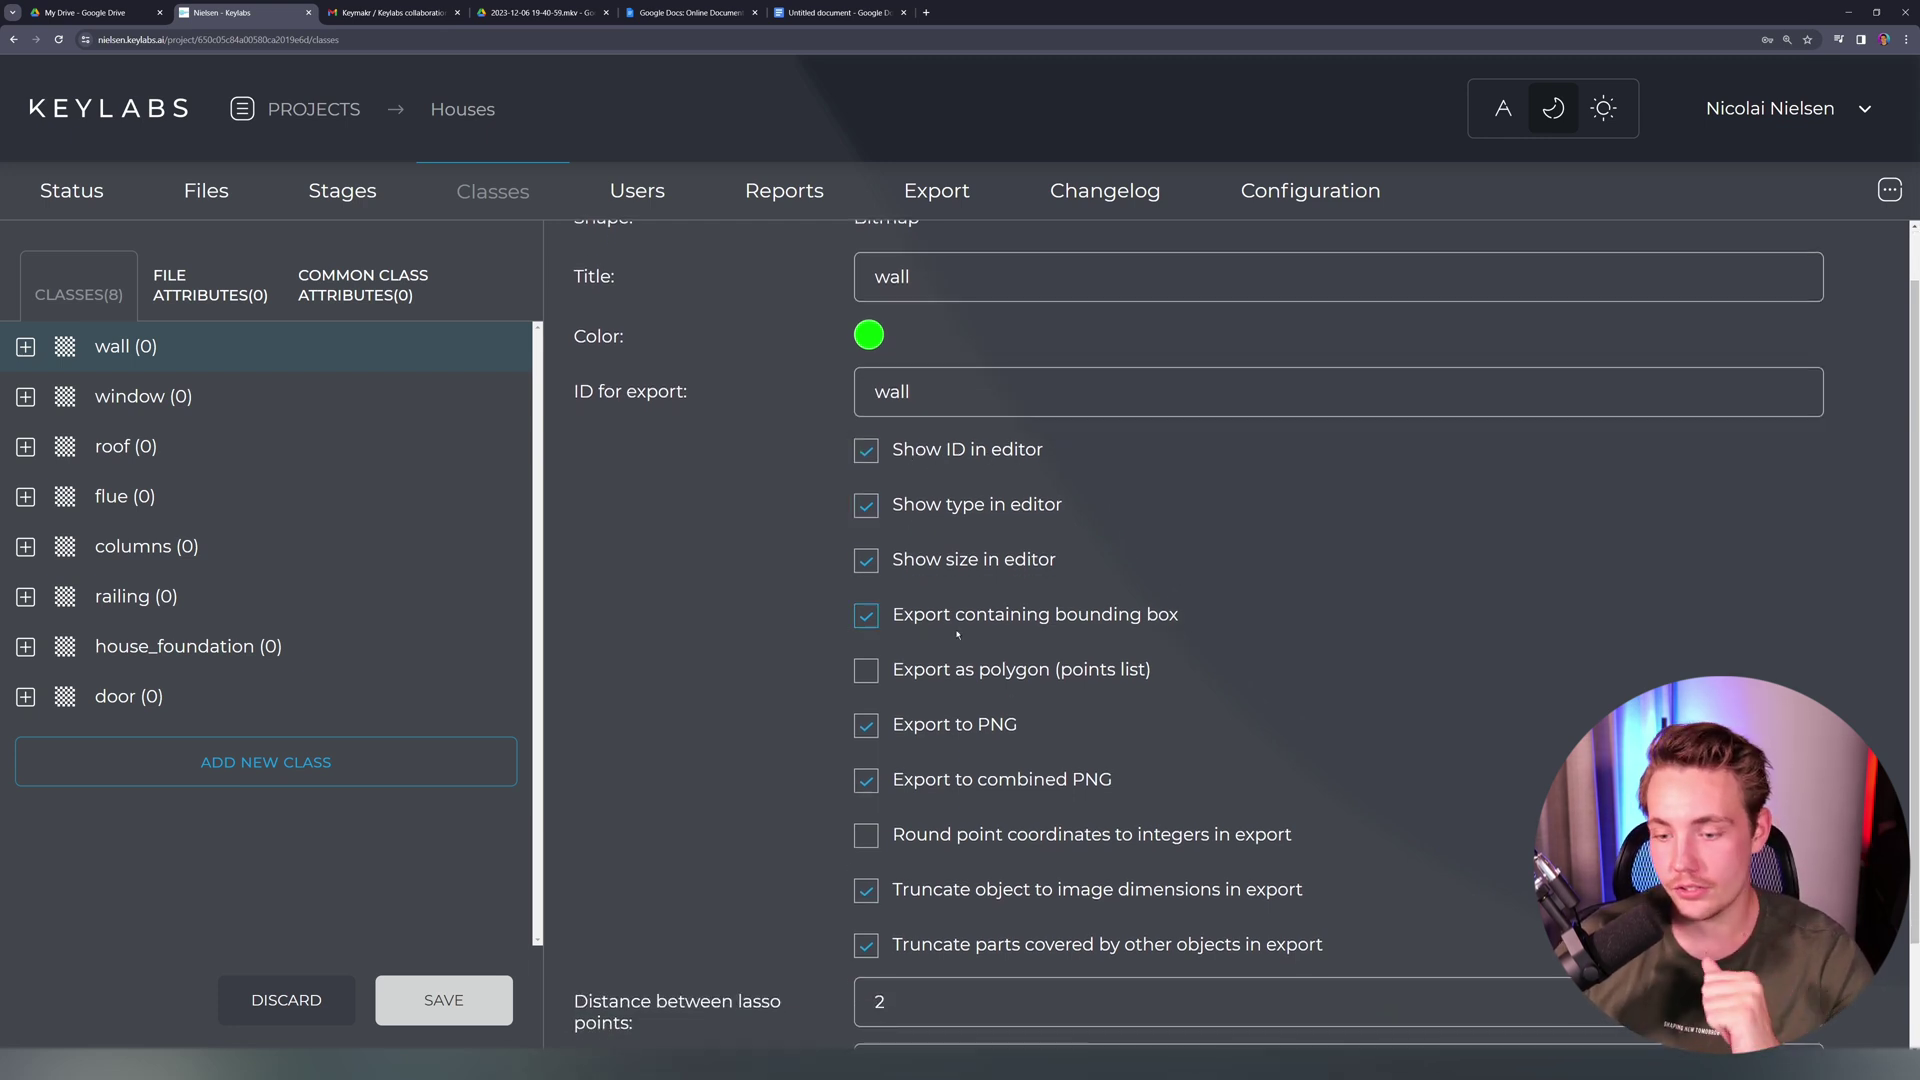
scroll(930, 719, "down", 2)
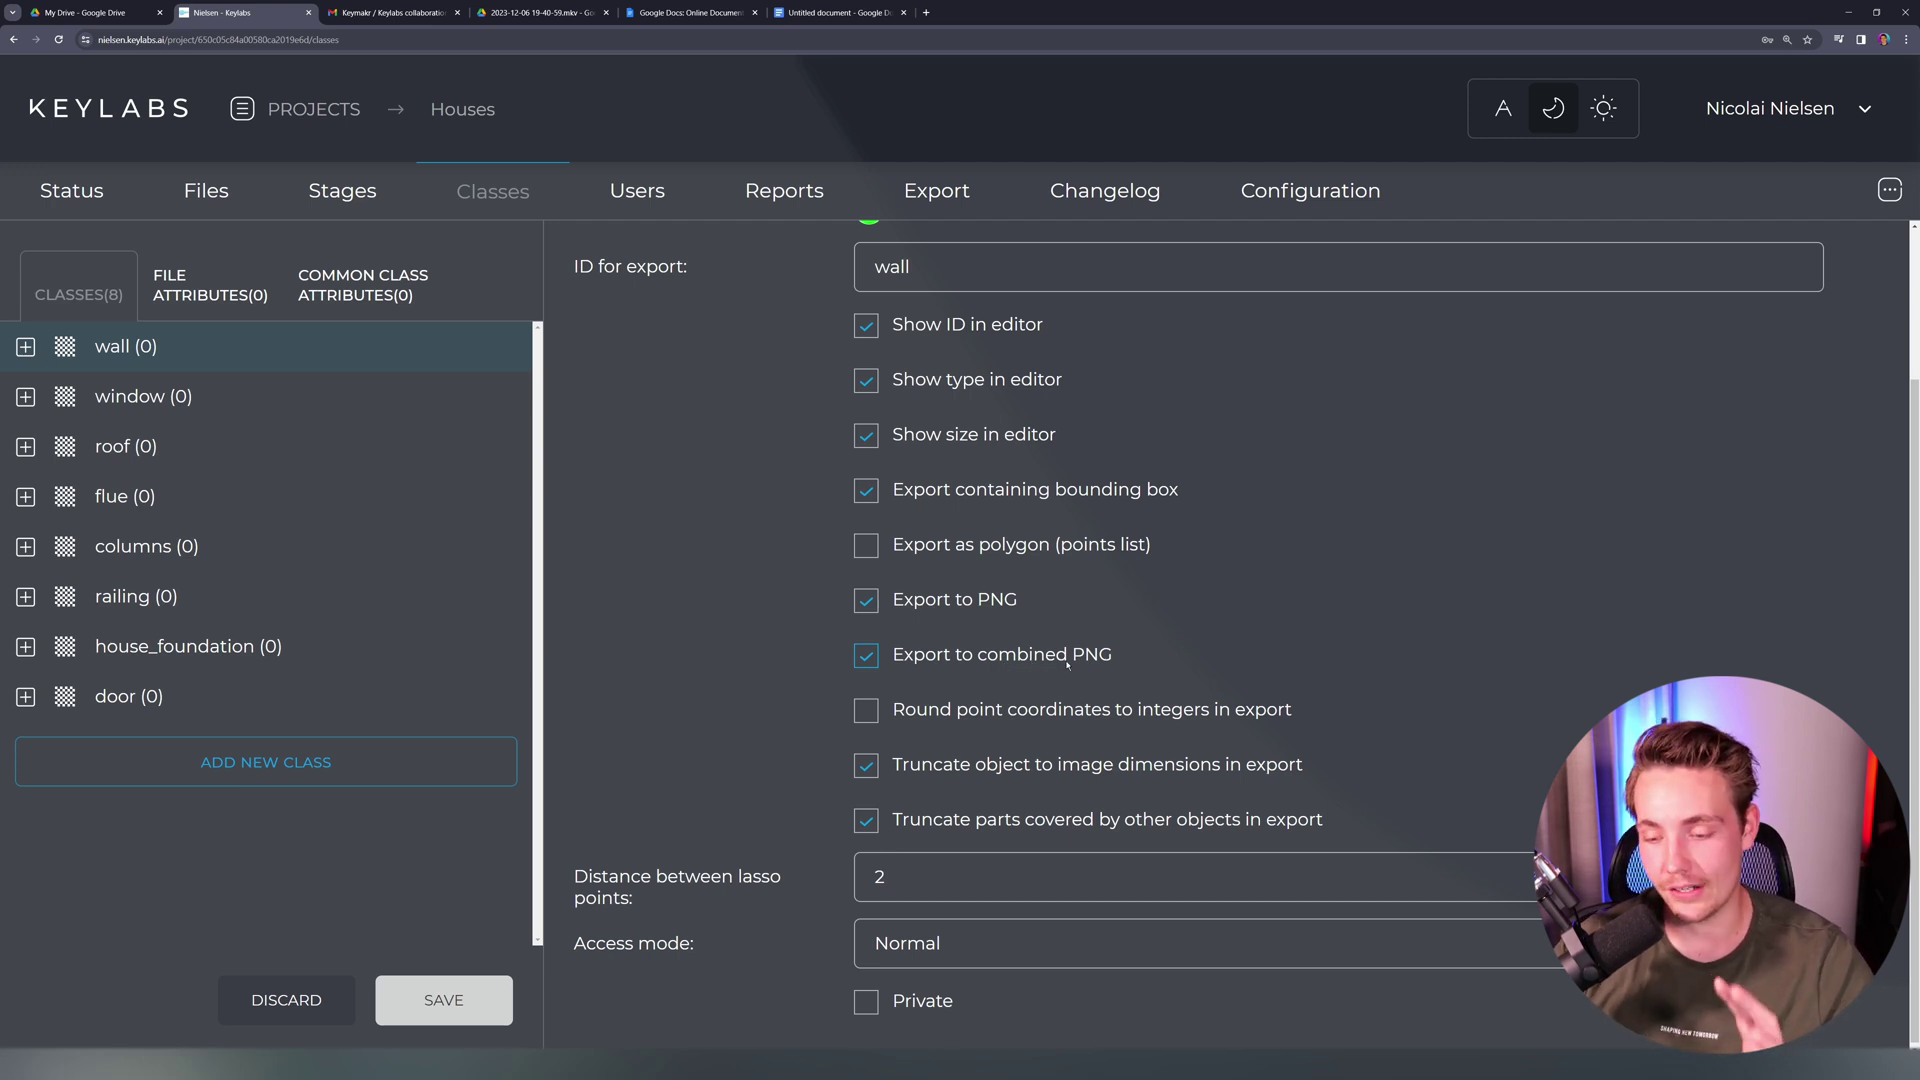
scroll(1040, 650, "up", 2)
scroll(1020, 620, "down", 2)
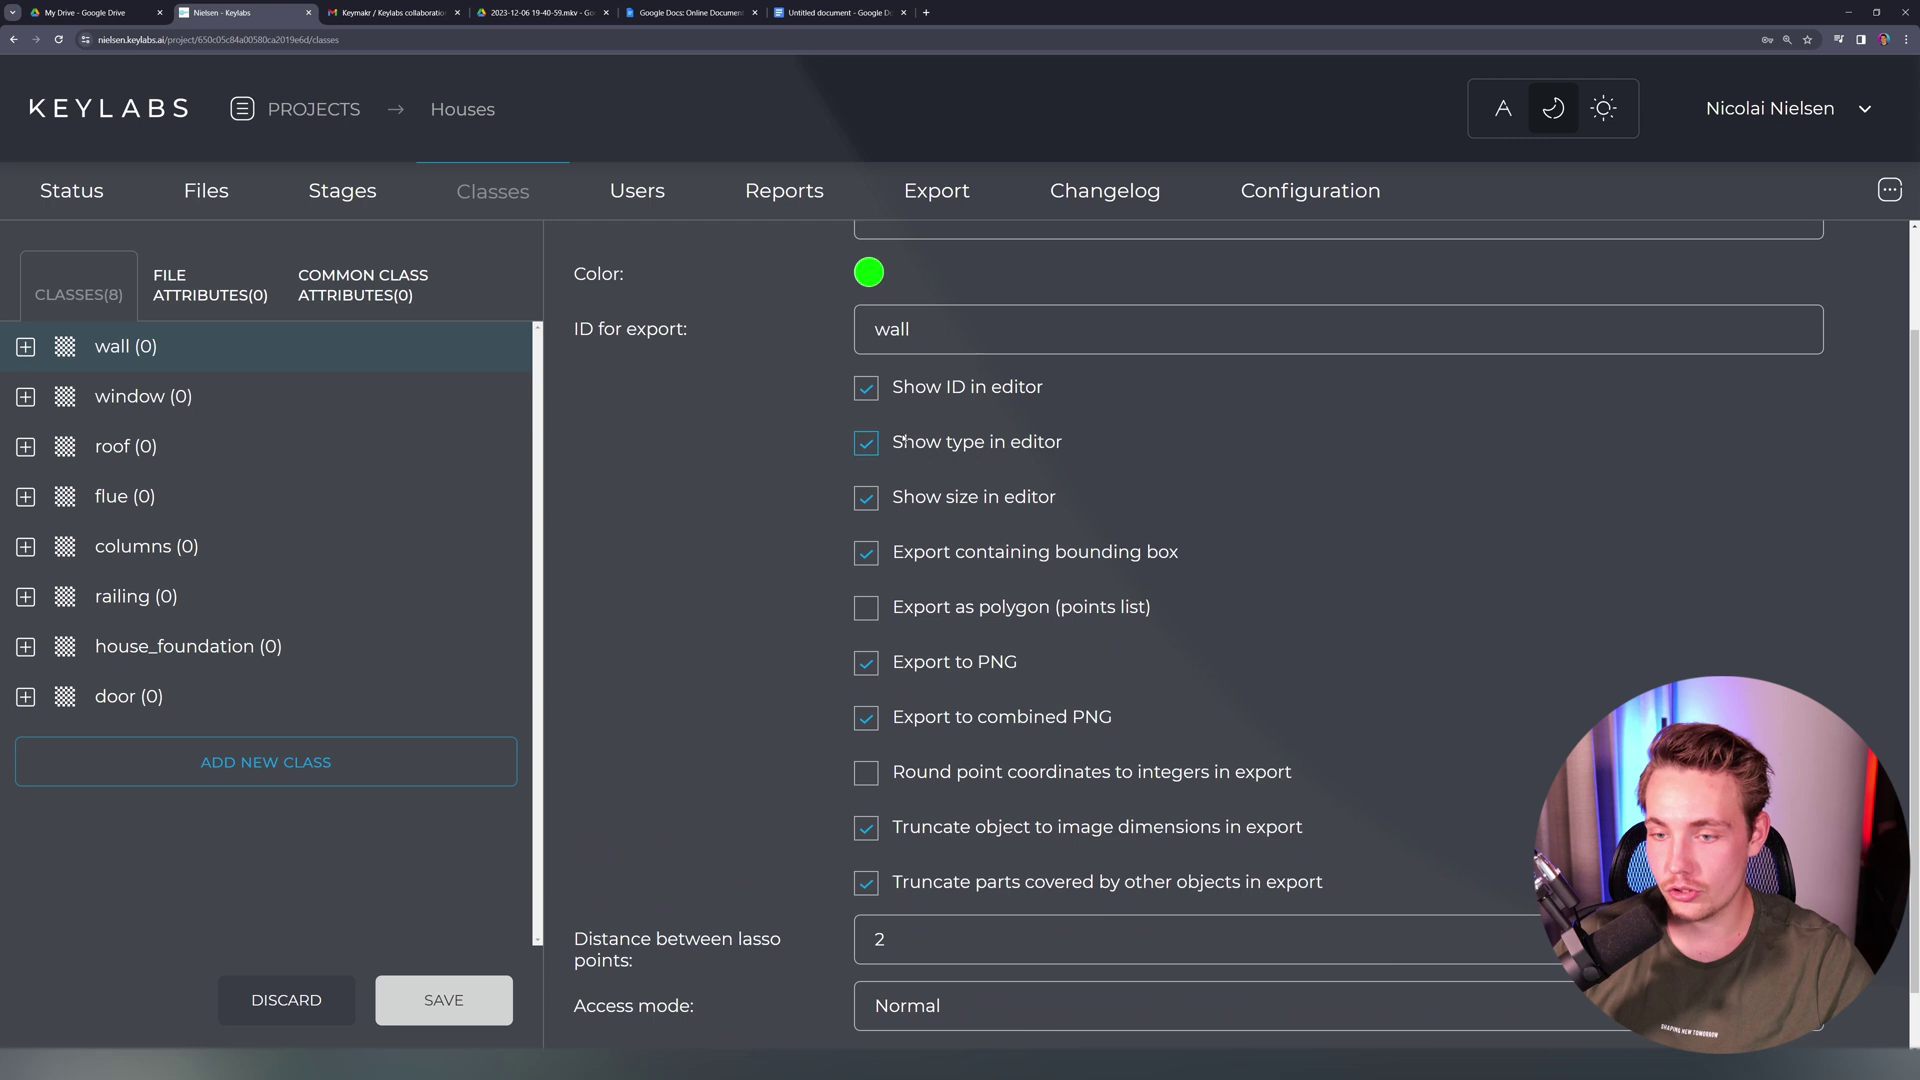
scroll(864, 470, "up", 2)
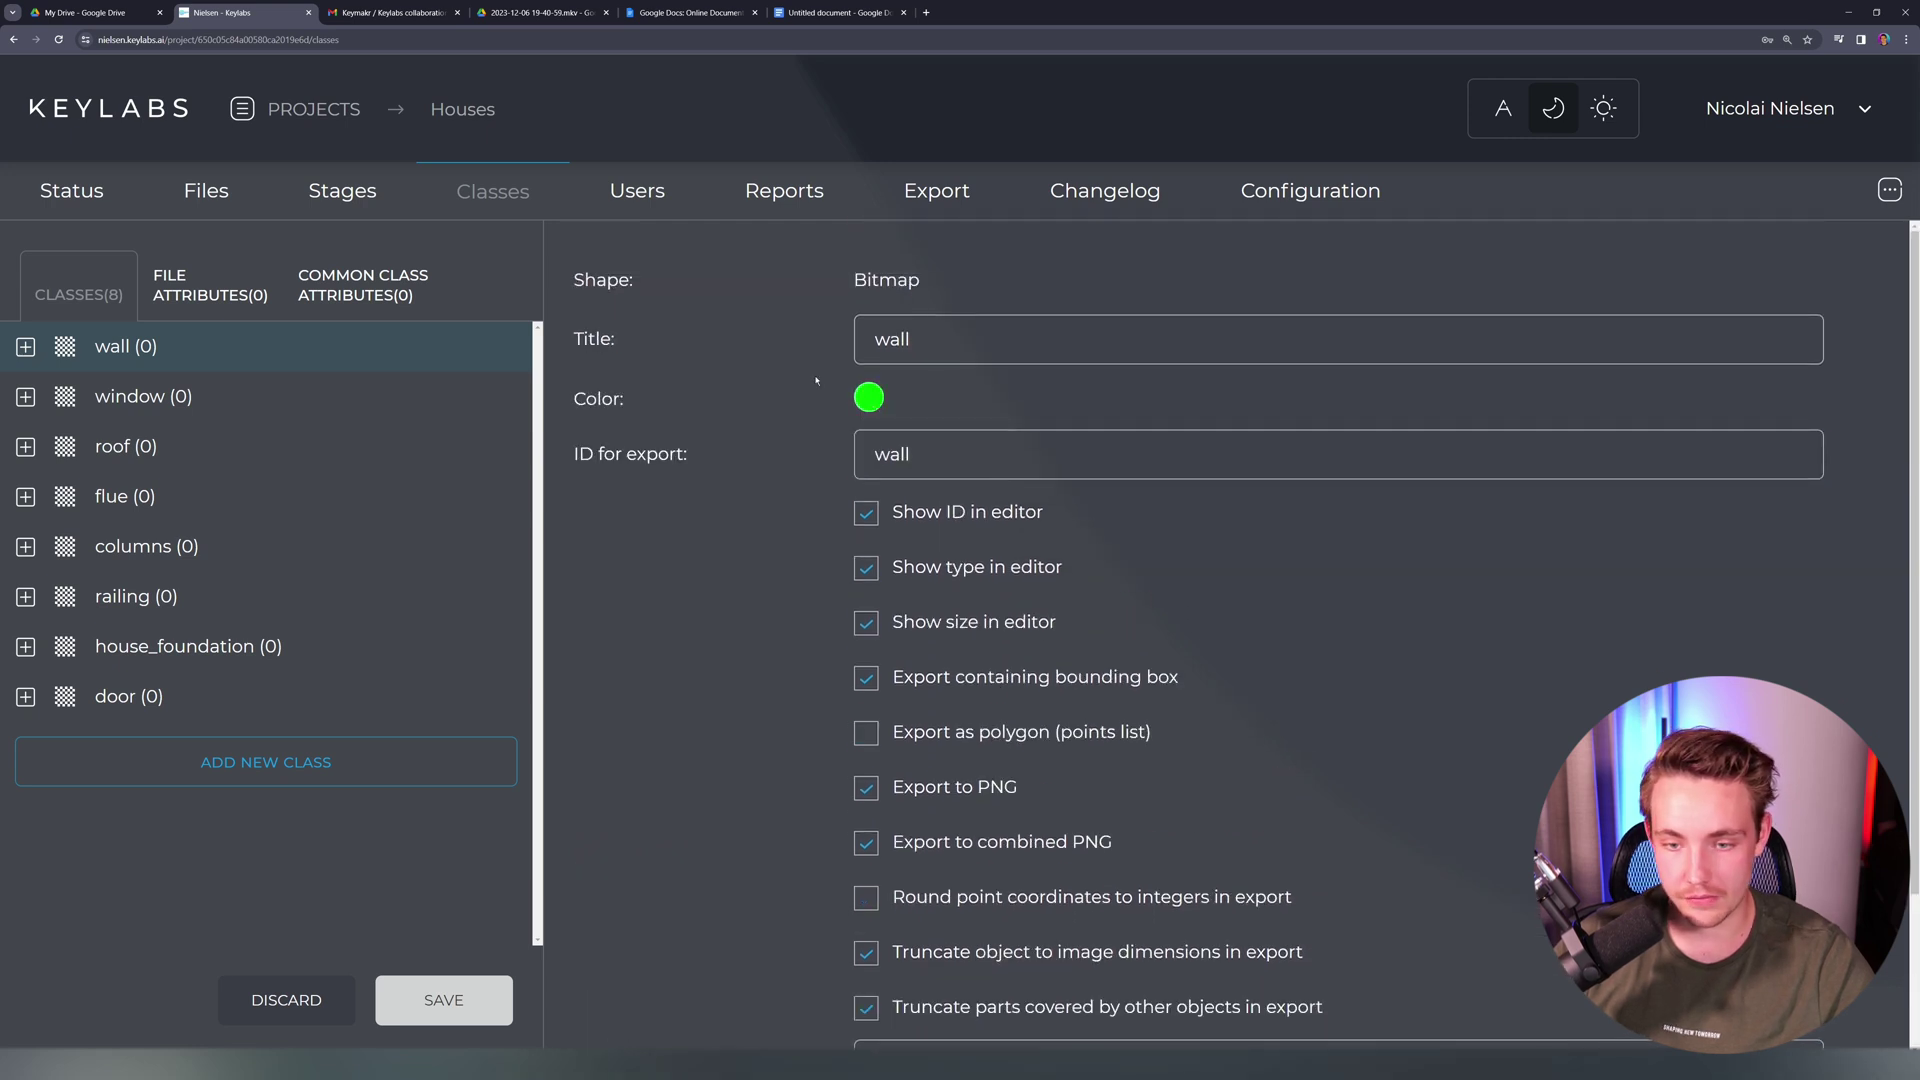
left_click(929, 458)
left_click(140, 396)
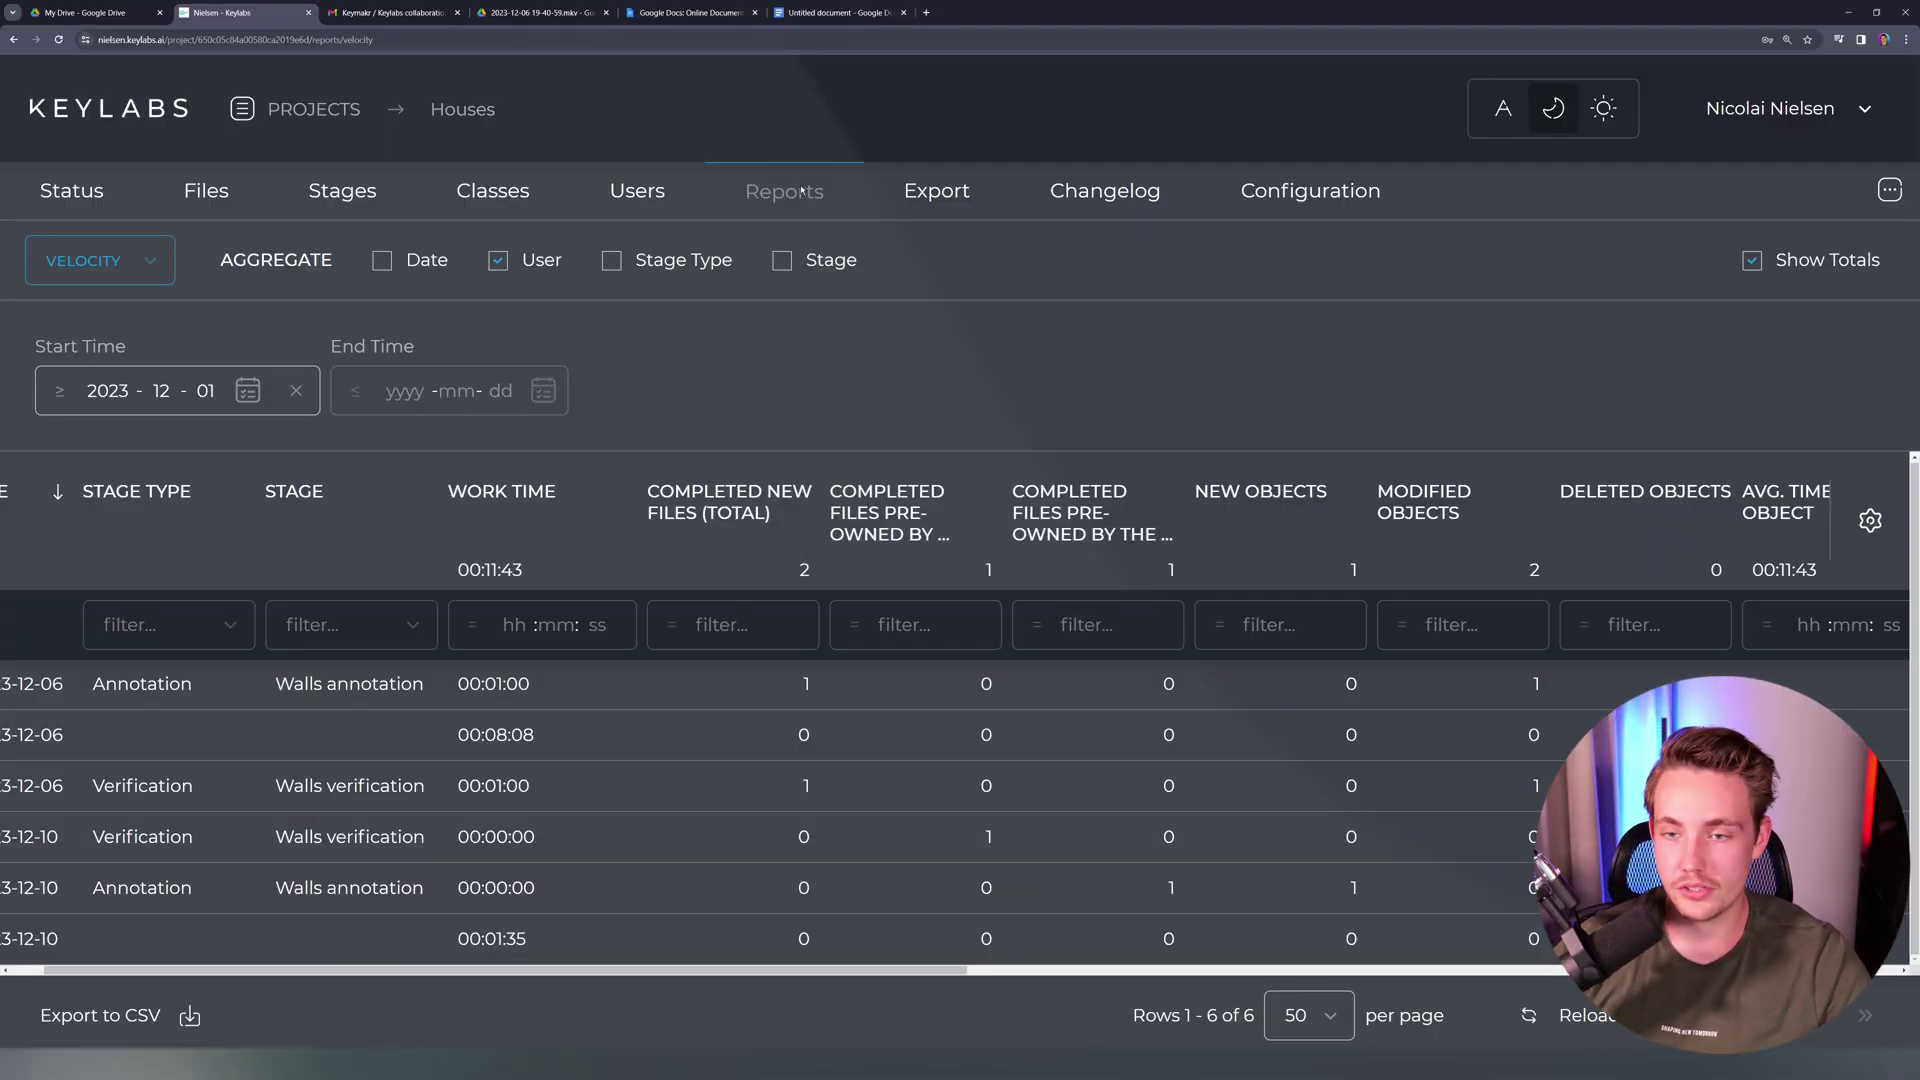
Step: Check the available report types and examine the Velocity report's work time, file and object columns
left_click(152, 265)
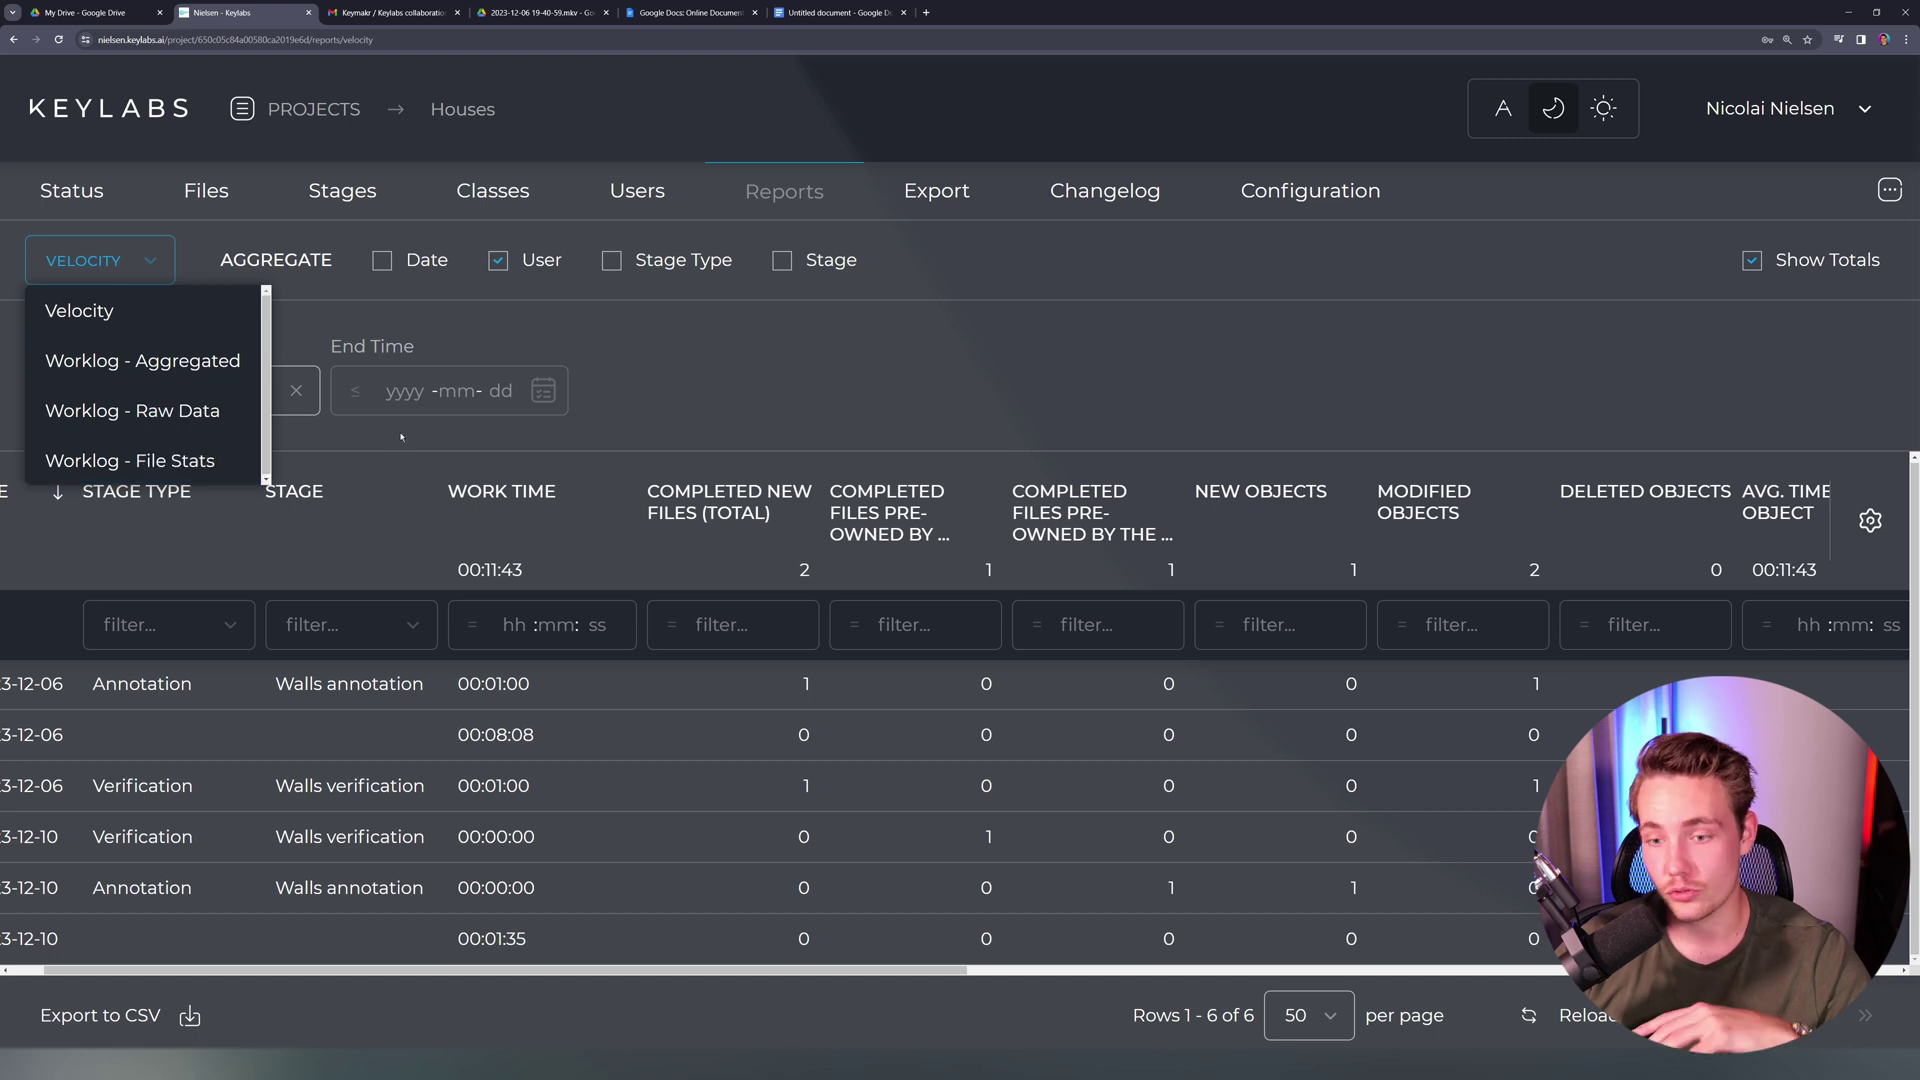
left_click(625, 533)
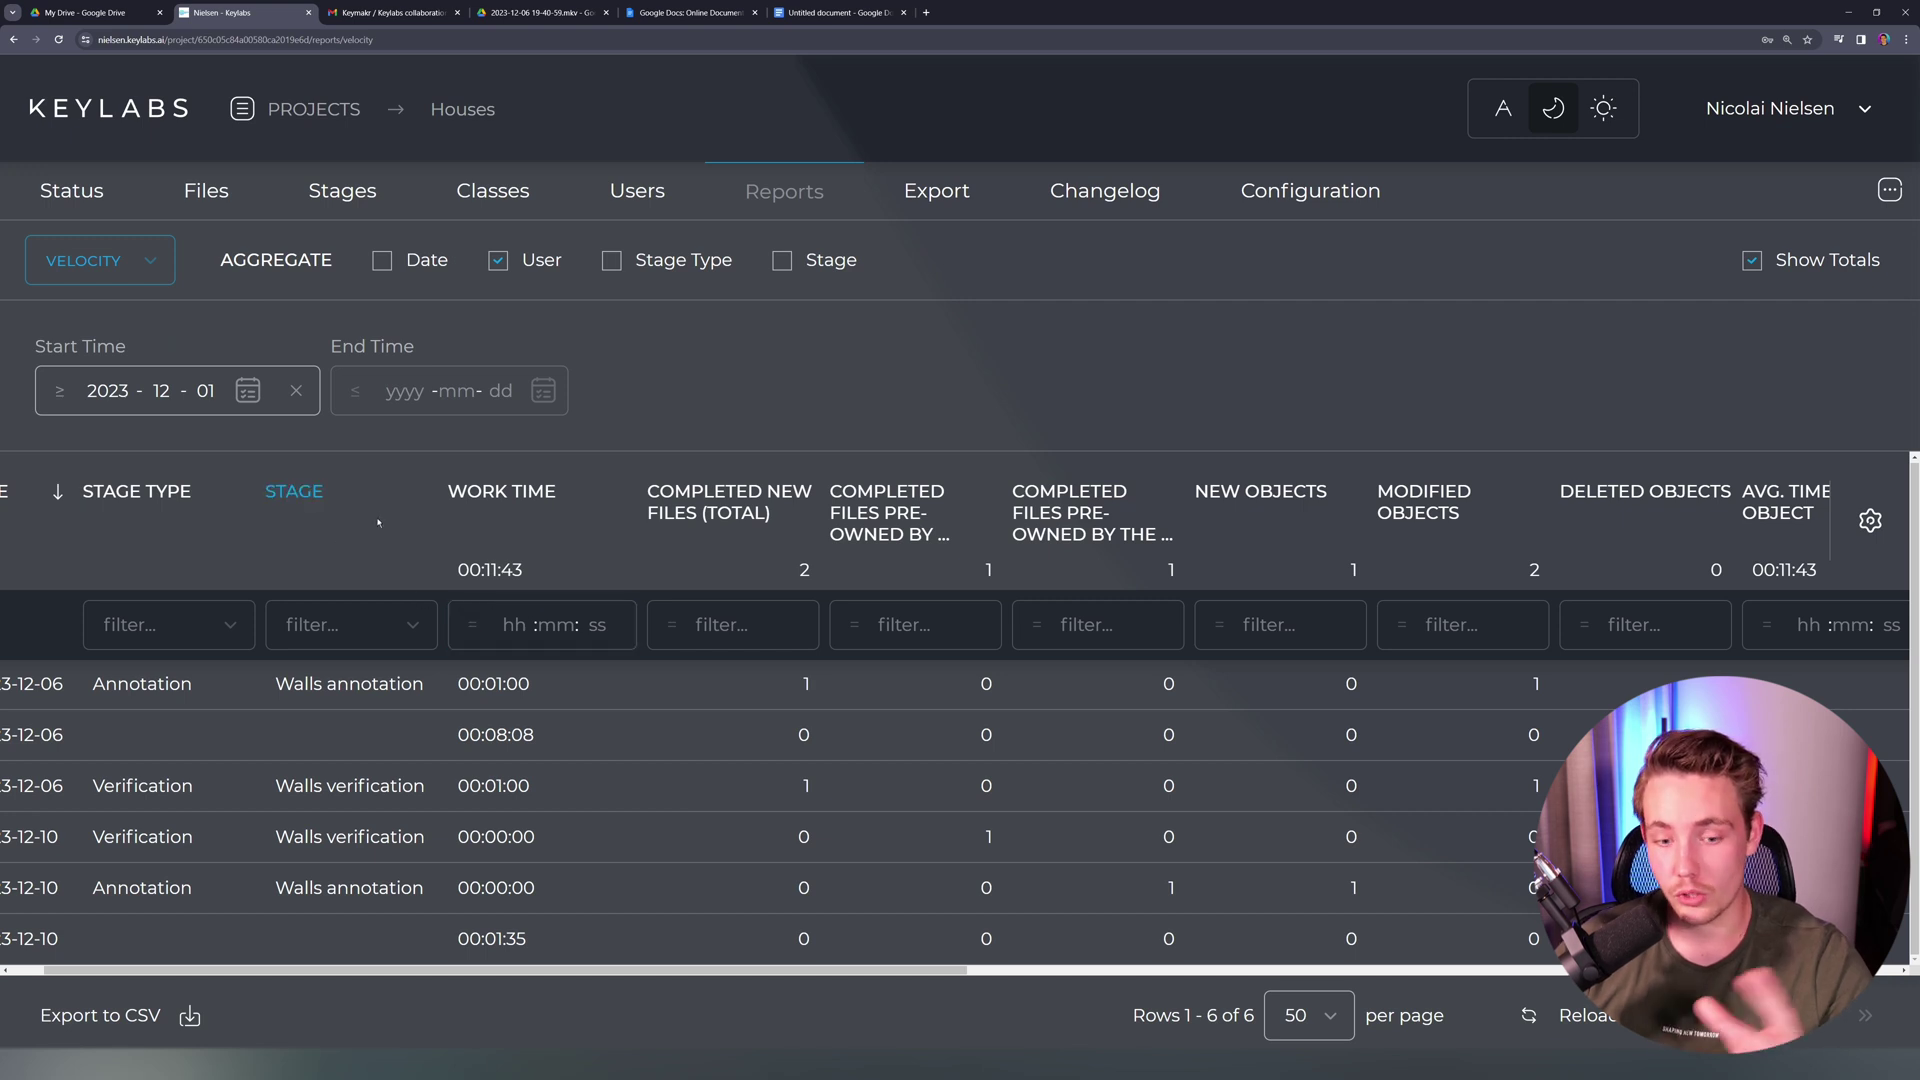
scroll(831, 977, "right", 6)
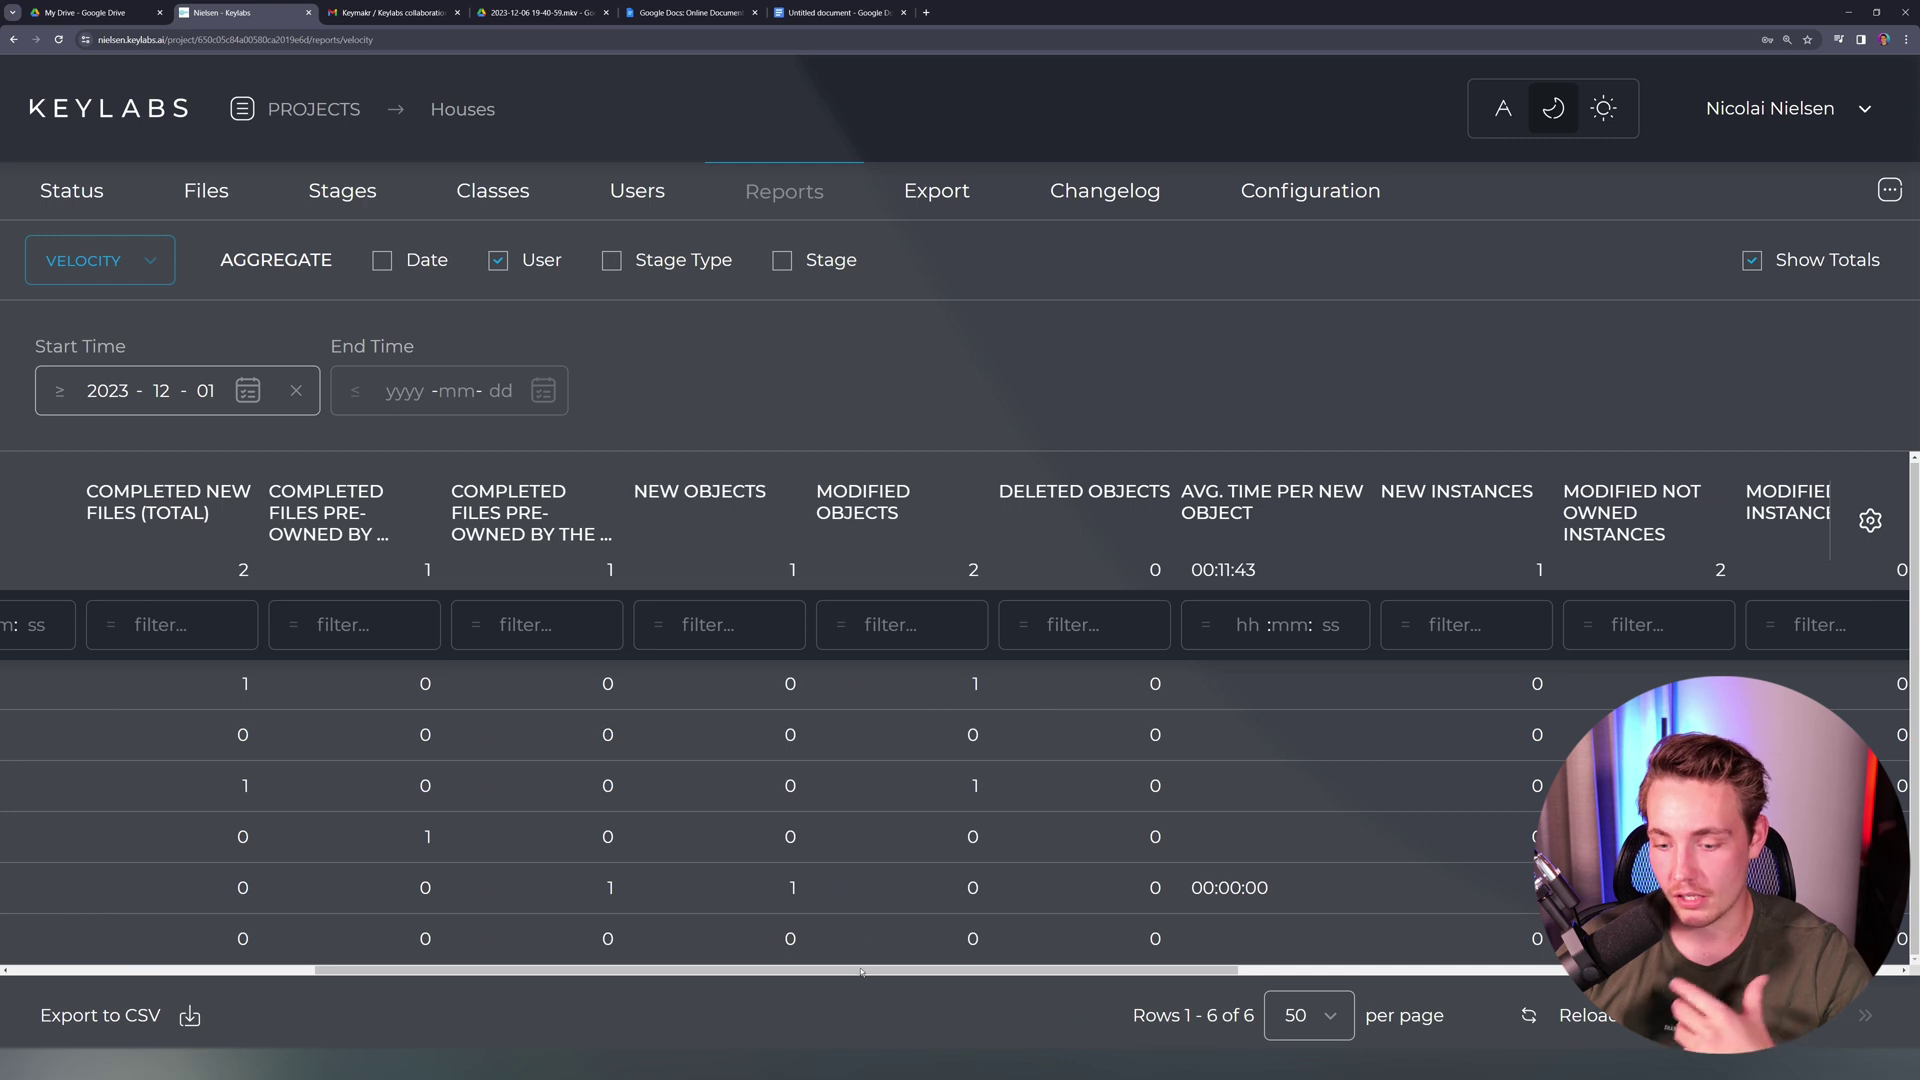
left_click_drag(861, 972, 1141, 966)
Step: Switch to the Worklog - Aggregated report and review the work logged per file and user
left_click(100, 260)
left_click(155, 360)
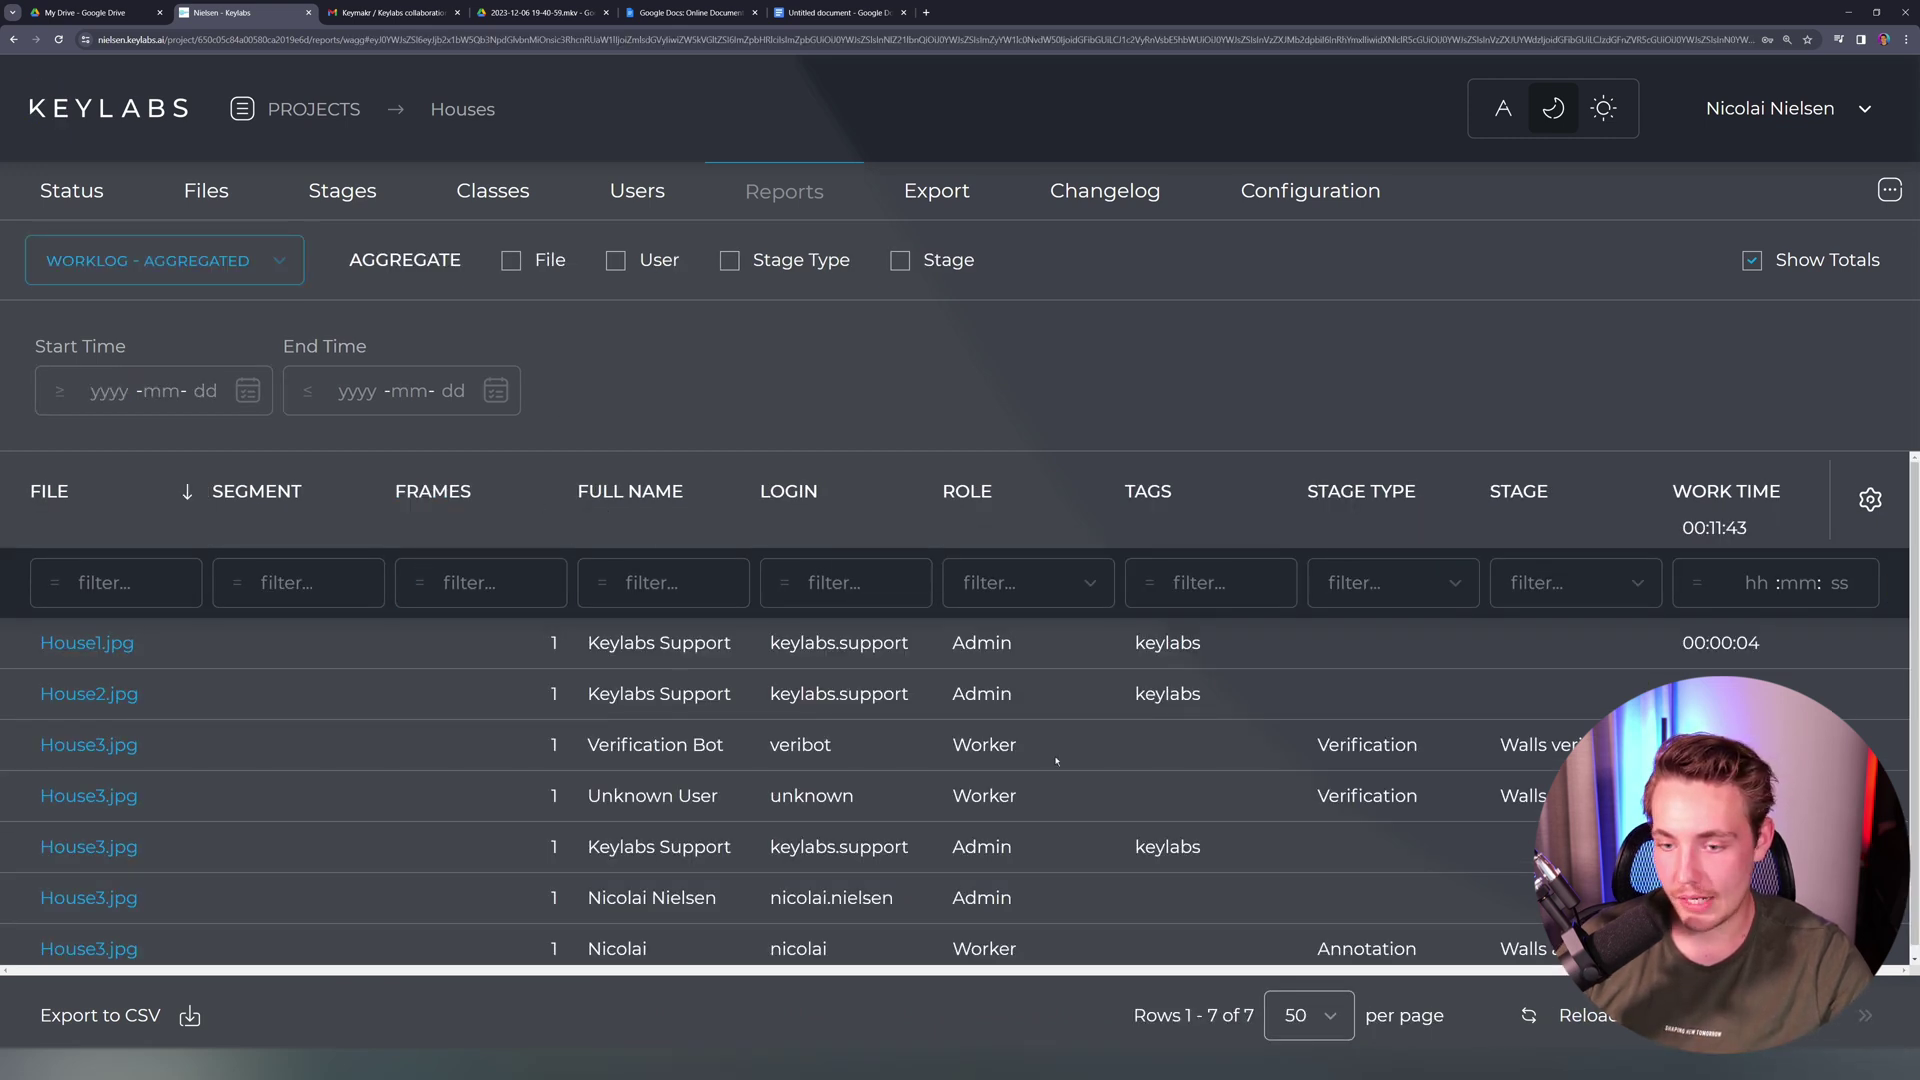
scroll(1322, 552, "down", 1)
scroll(1322, 552, "down", 1)
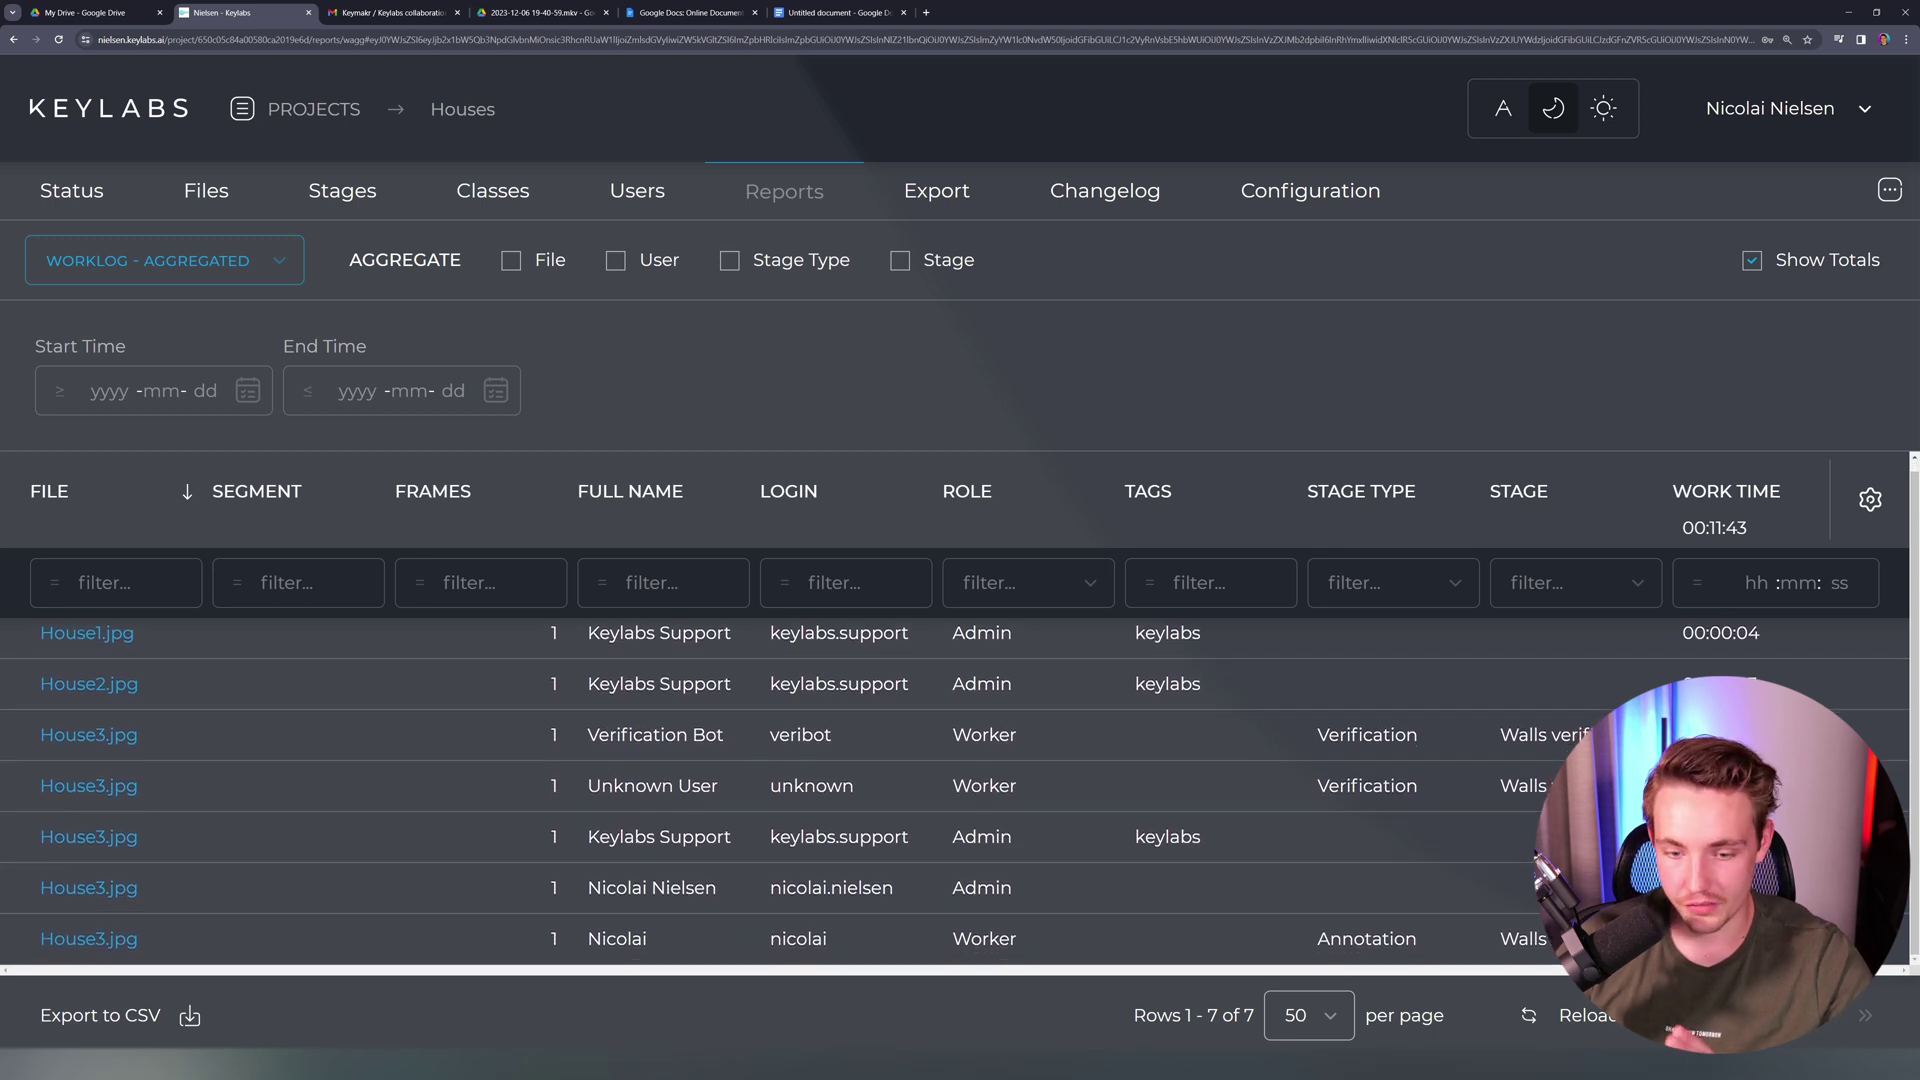
Step: Switch to the Worklog - Raw Data report and examine each entry's stage, start time, end time and work time
left_click(160, 260)
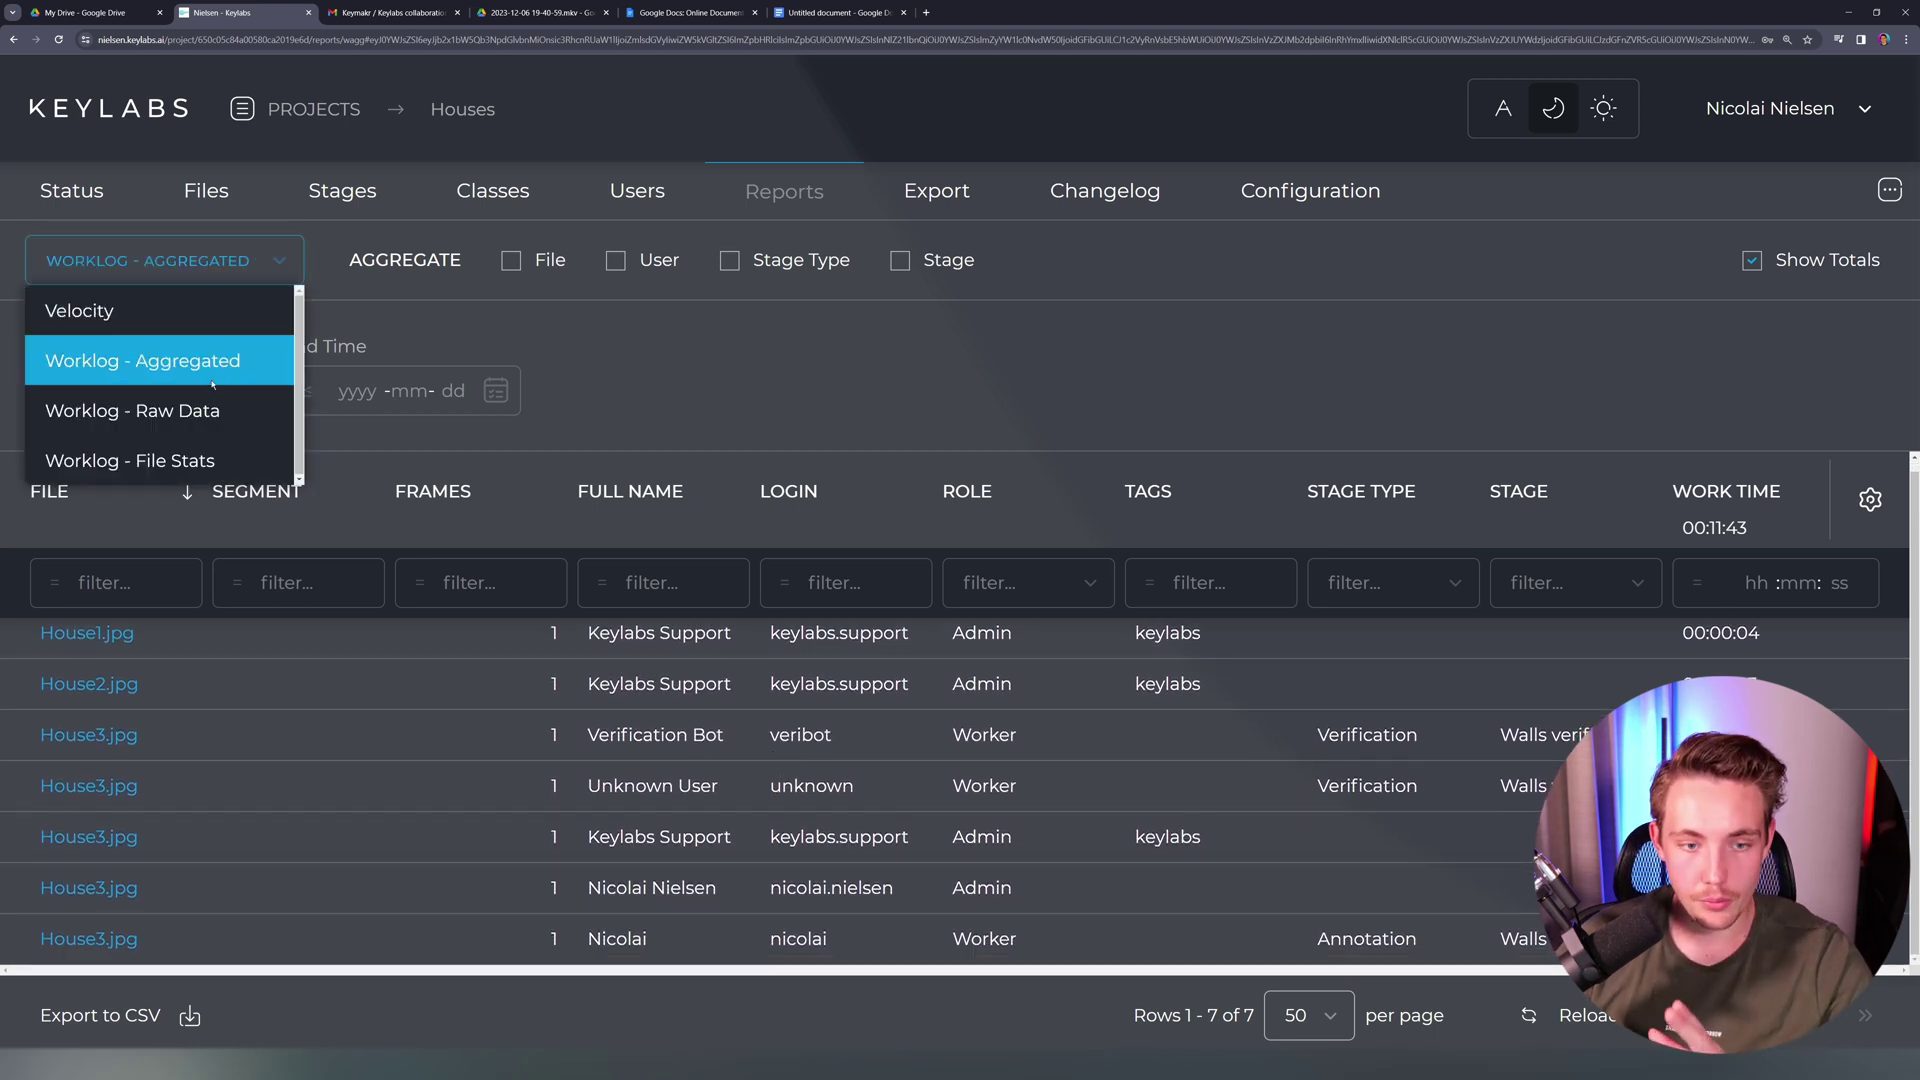
left_click(169, 410)
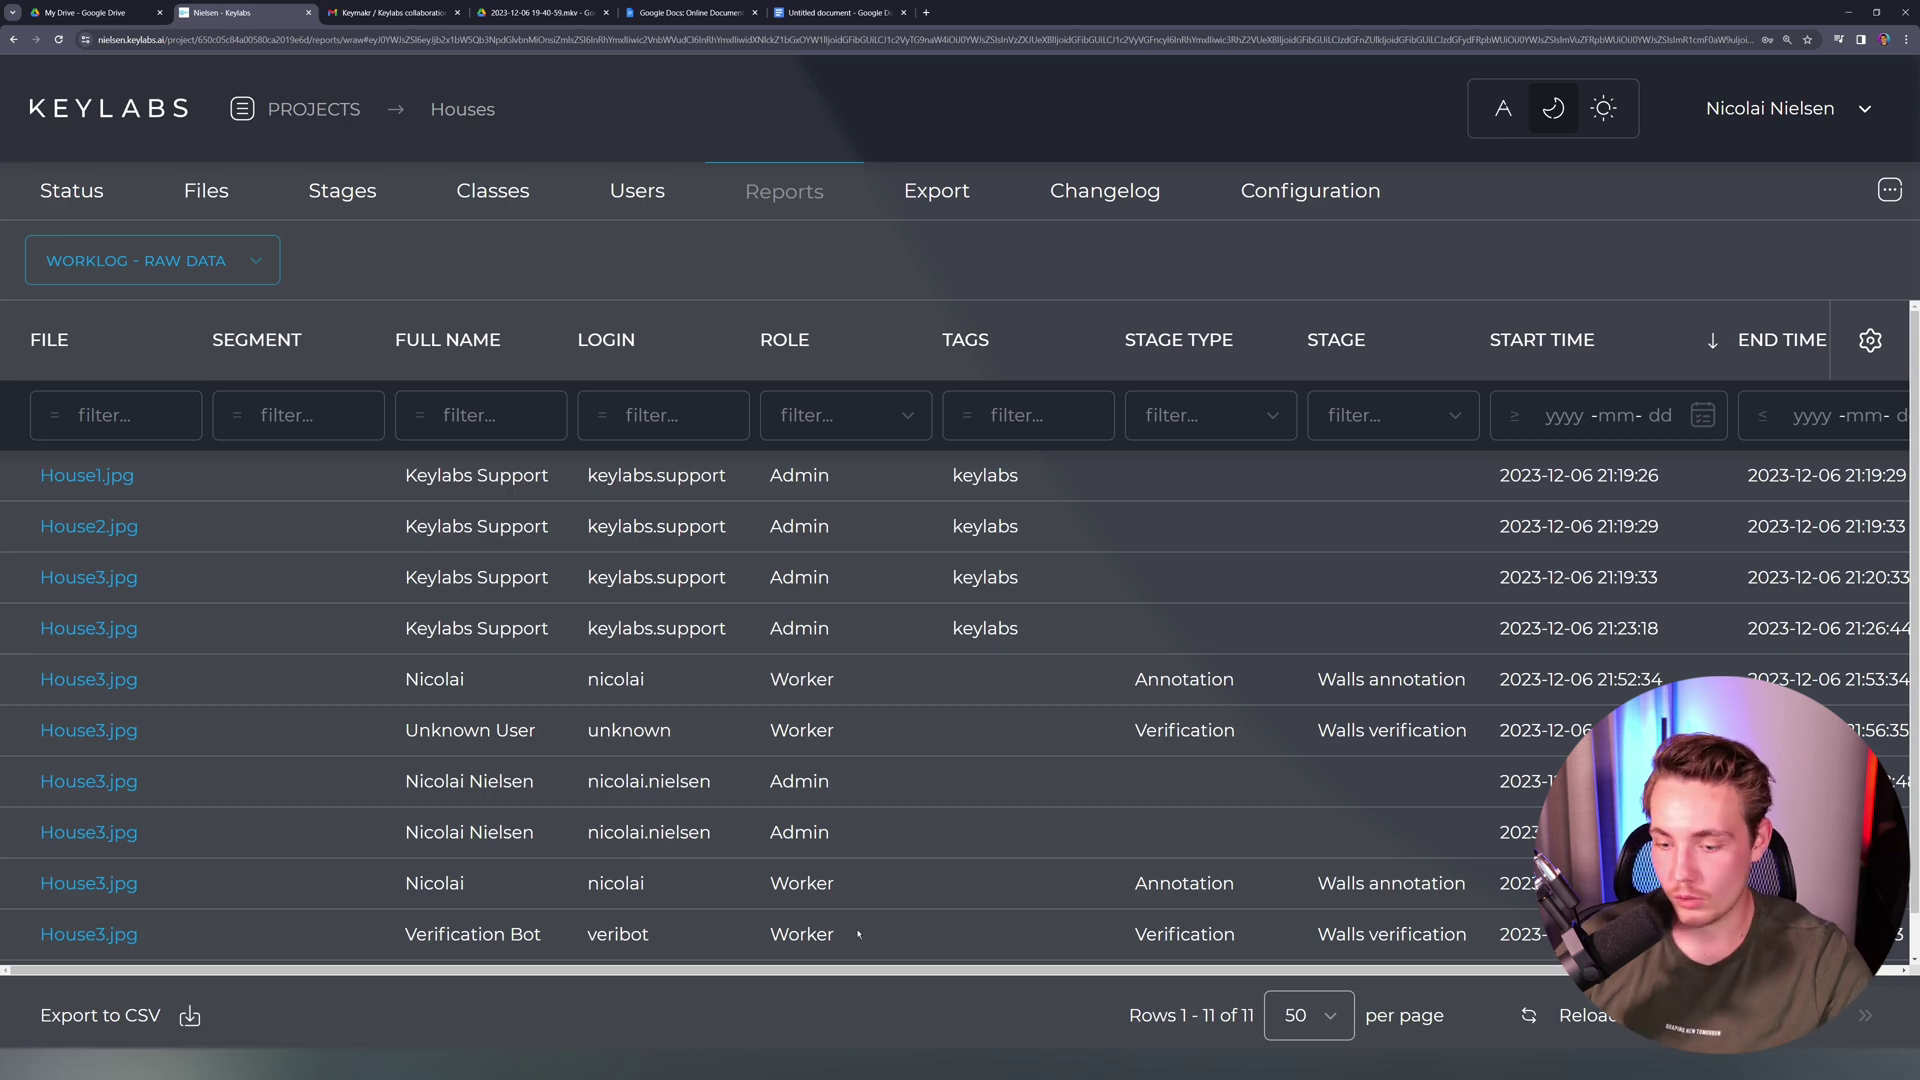
scroll(1130, 984, "right", 3)
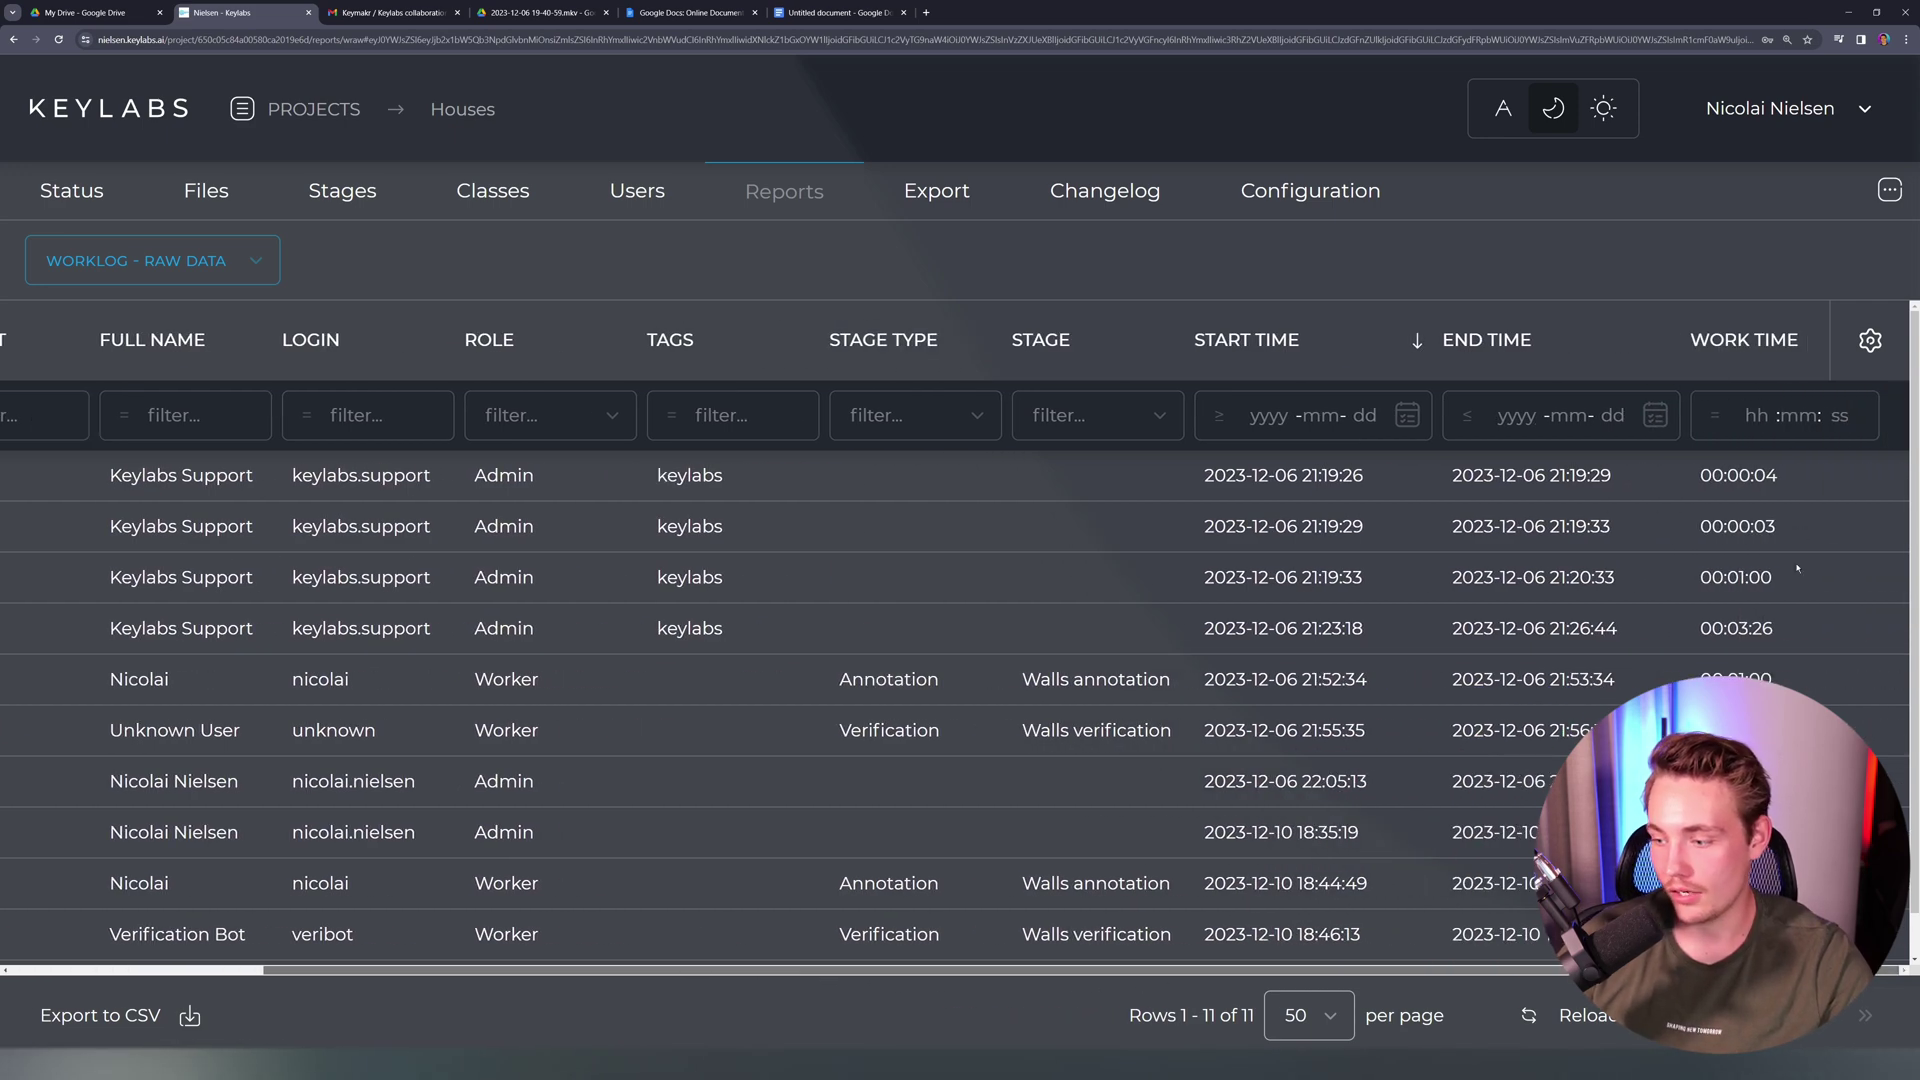
scroll(446, 983, "left", 3)
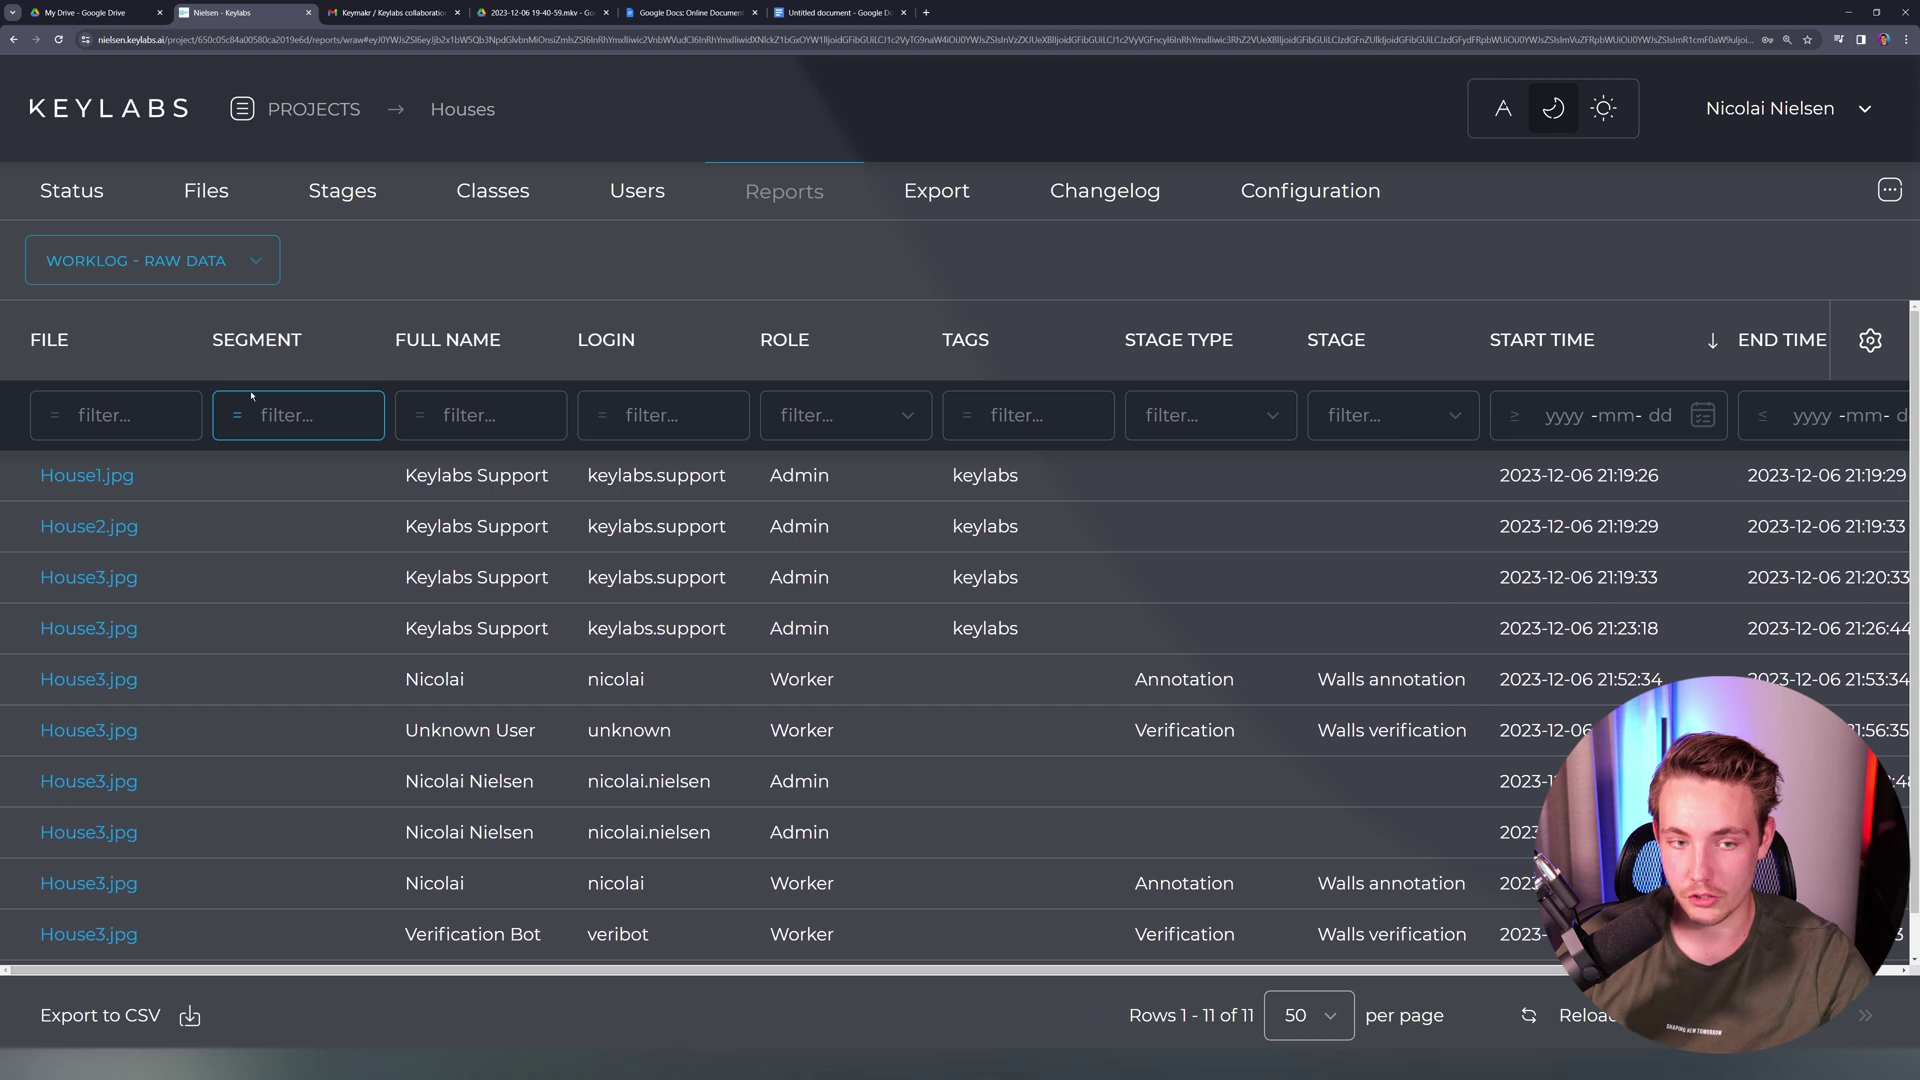
Step: Switch to the Worklog - File Stats report and examine the per-class object counts and total work times
left_click(160, 260)
left_click(195, 452)
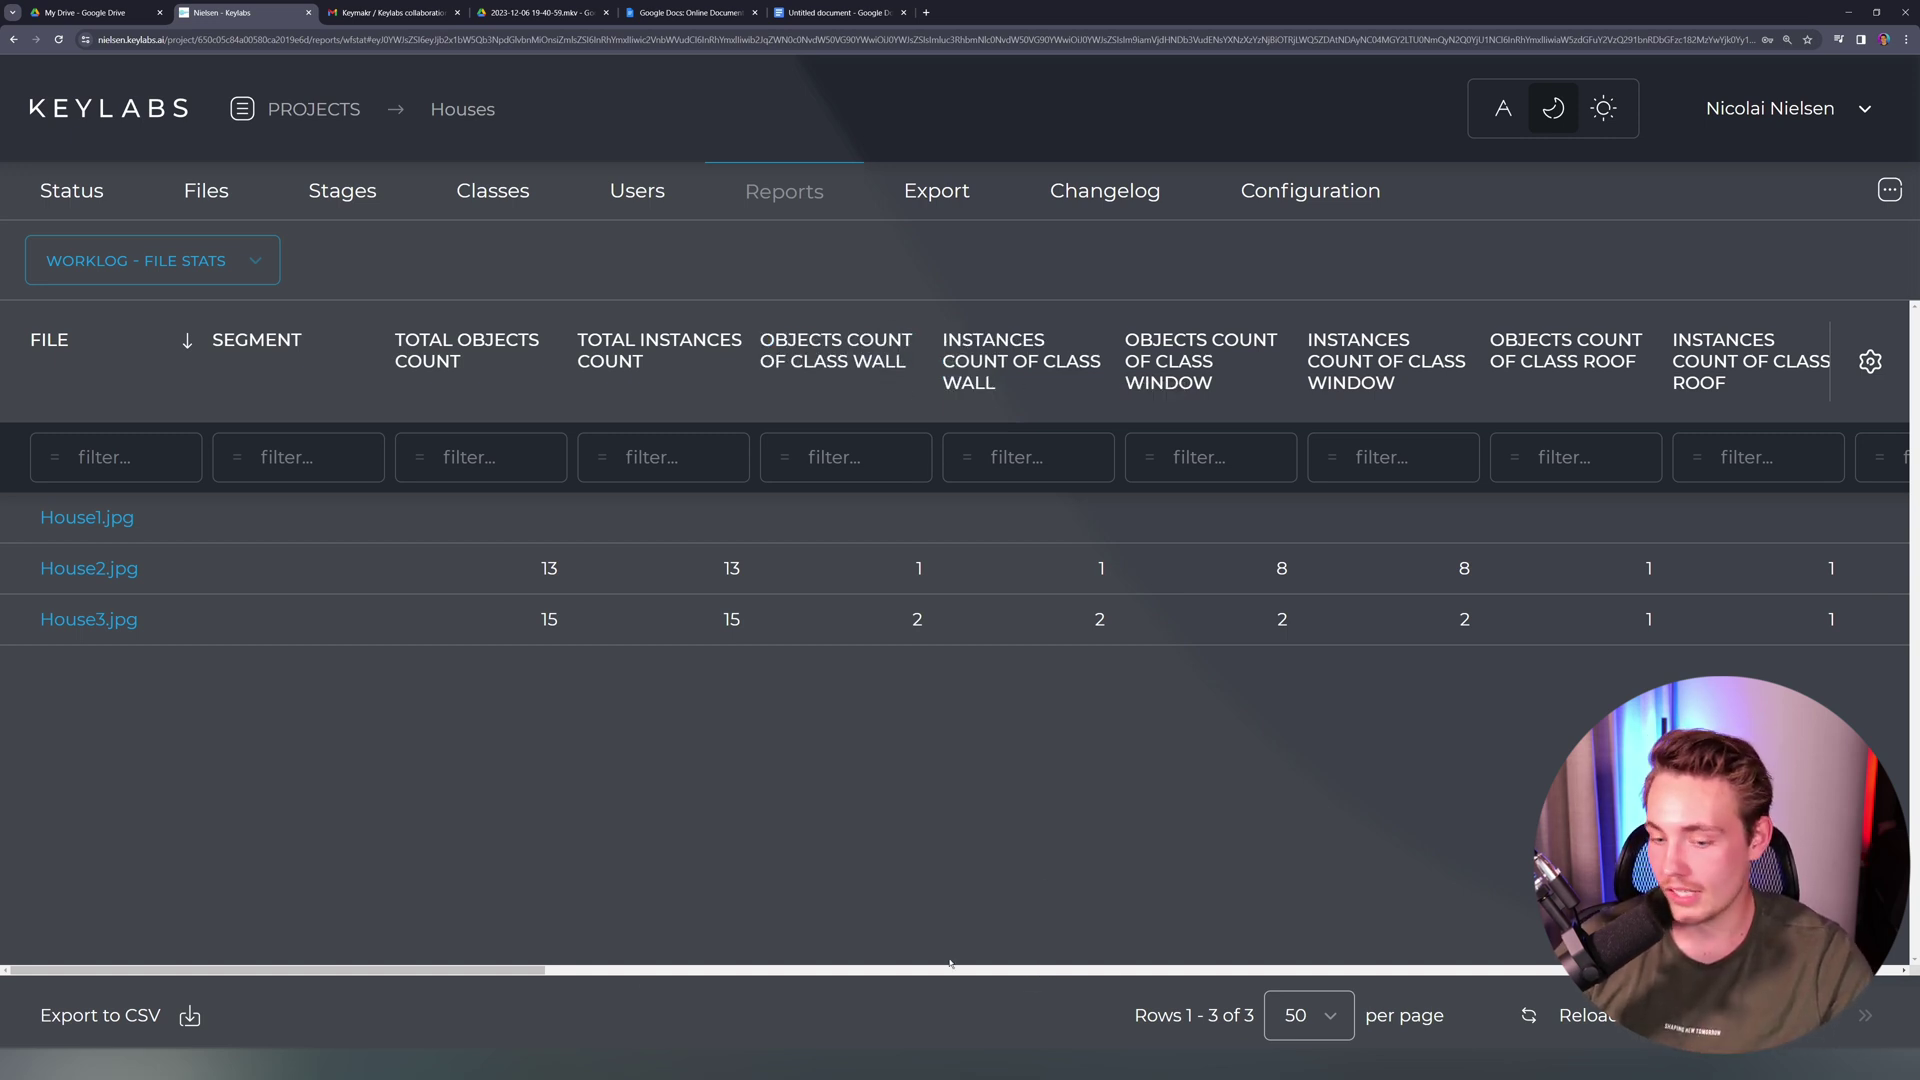
scroll(950, 963, "right", 15)
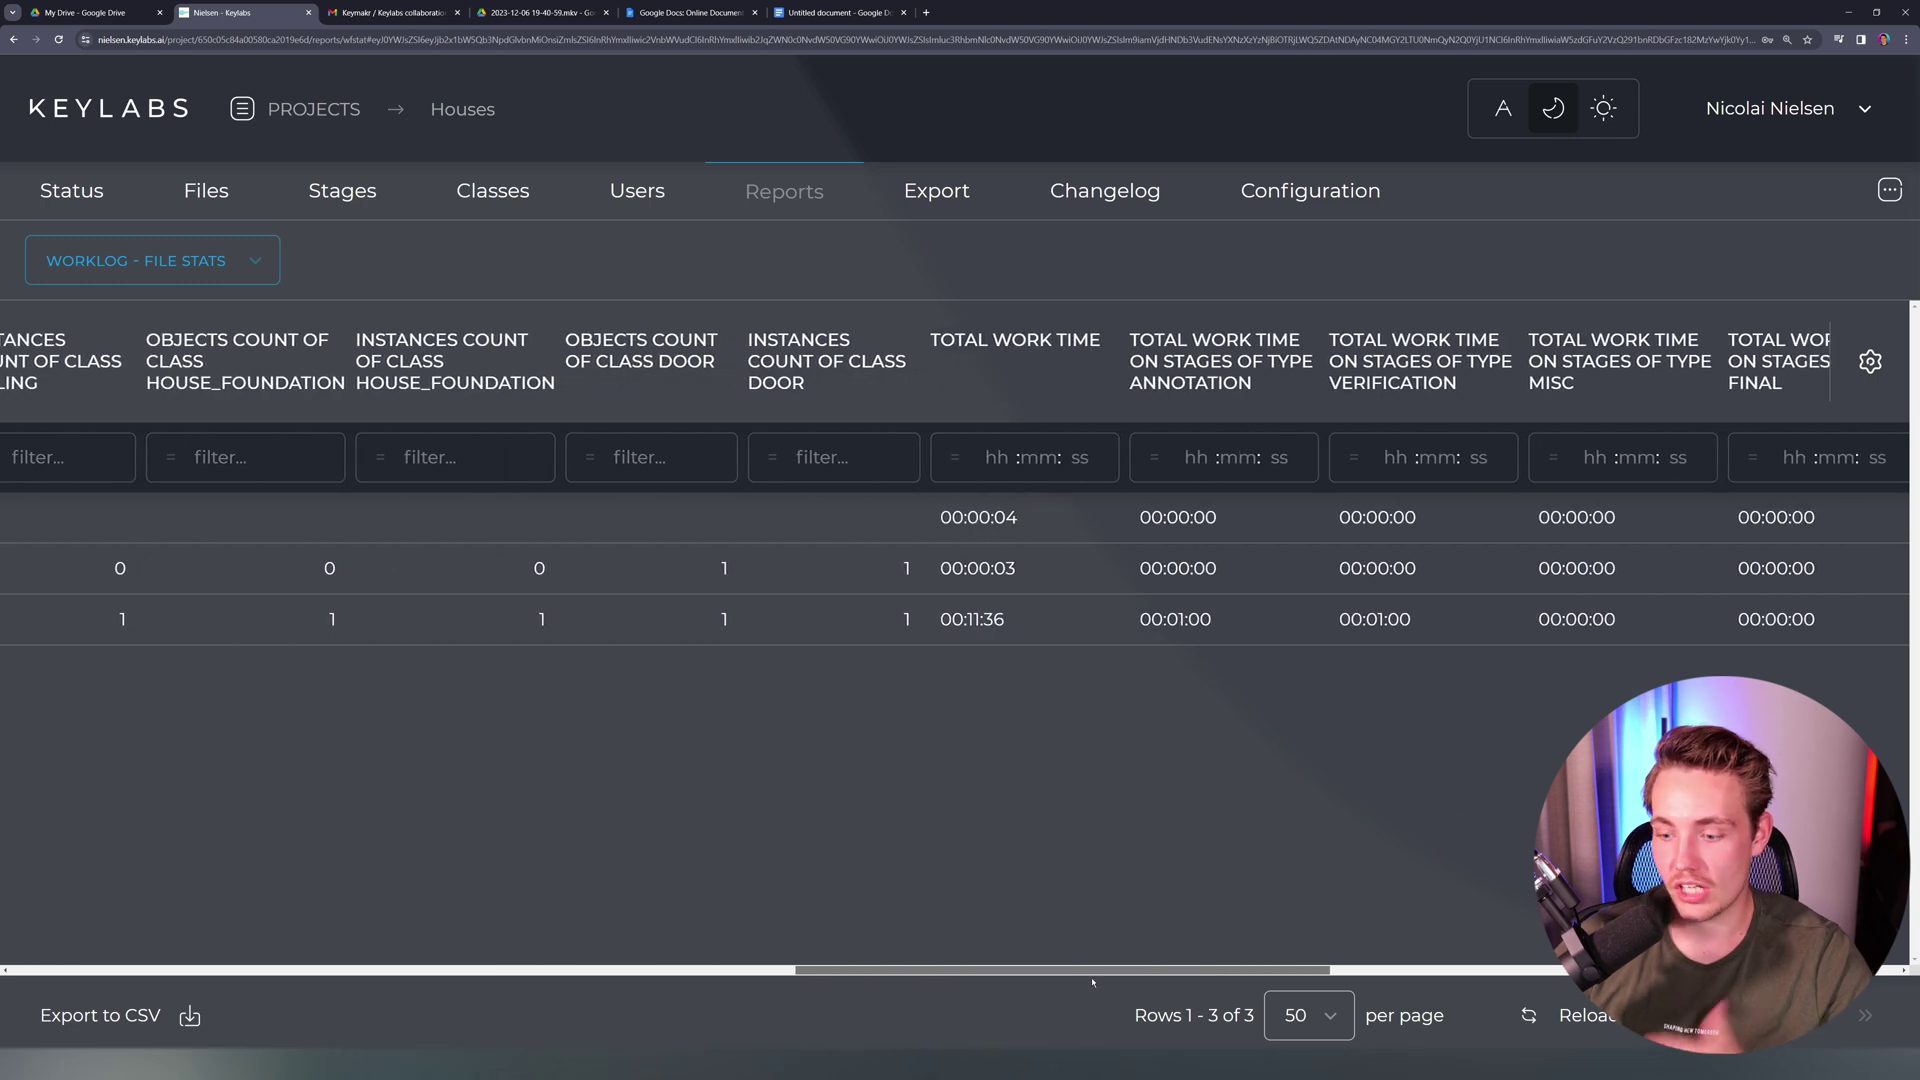
scroll(1091, 983, "left", 15)
Step: Open the detailed stats from the Houses project status and review the per-class object counts for each stage
left_click(71, 190)
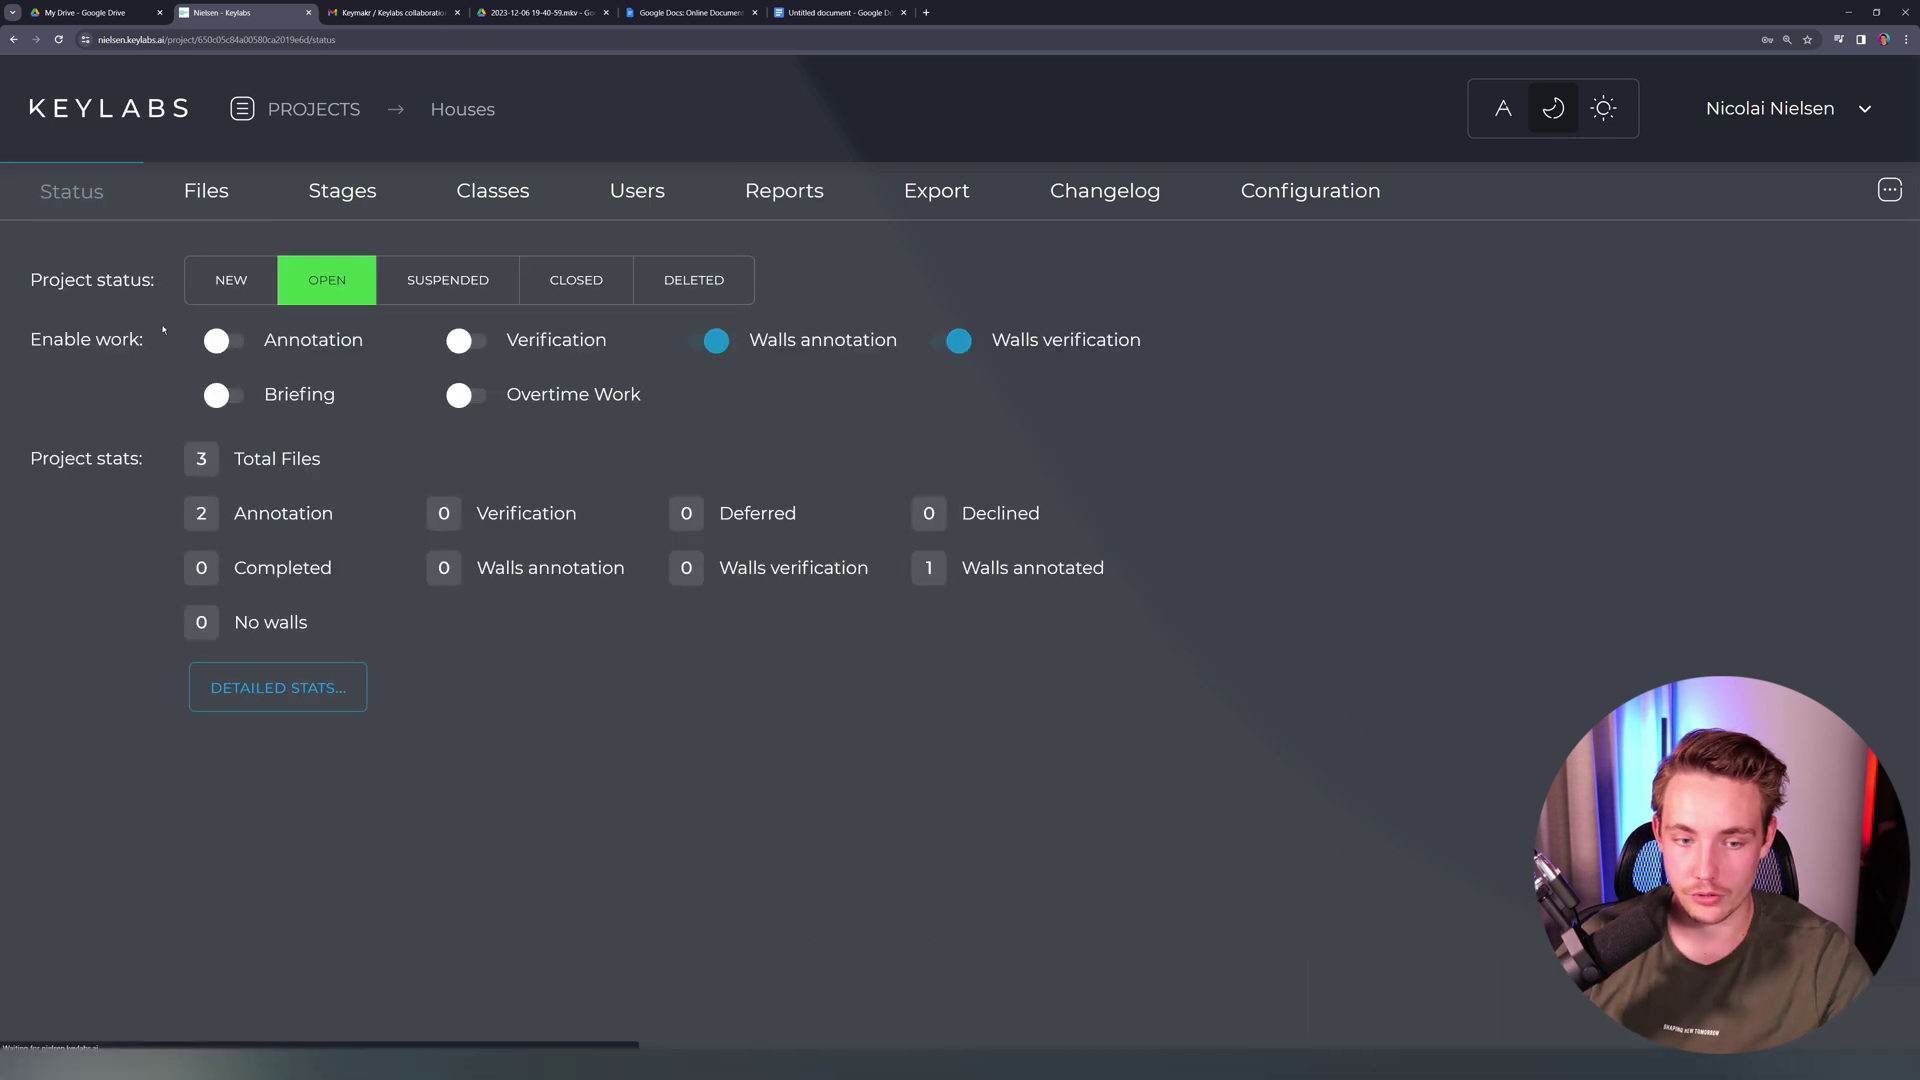
left_click(278, 686)
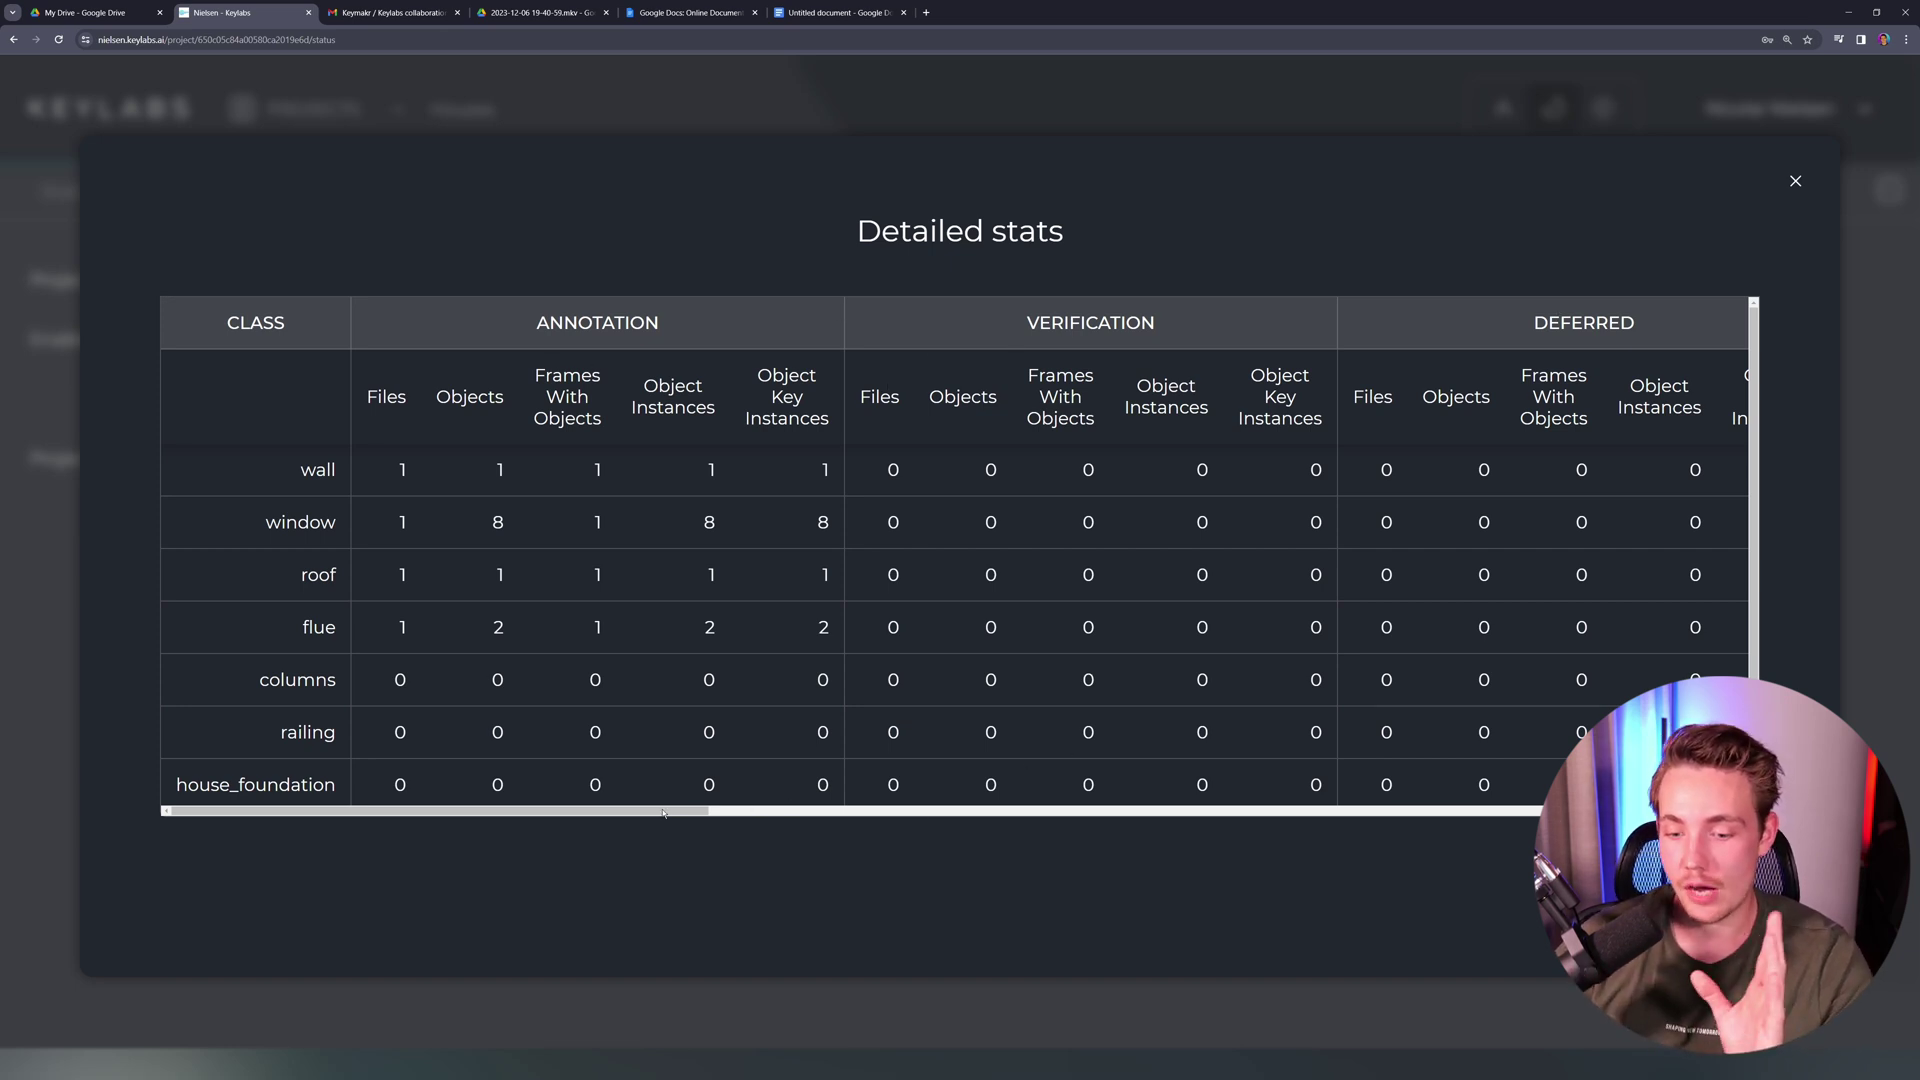
mouse_move(663, 812)
left_mouse_down()
mouse_move(1247, 806)
mouse_move(531, 796)
left_mouse_up()
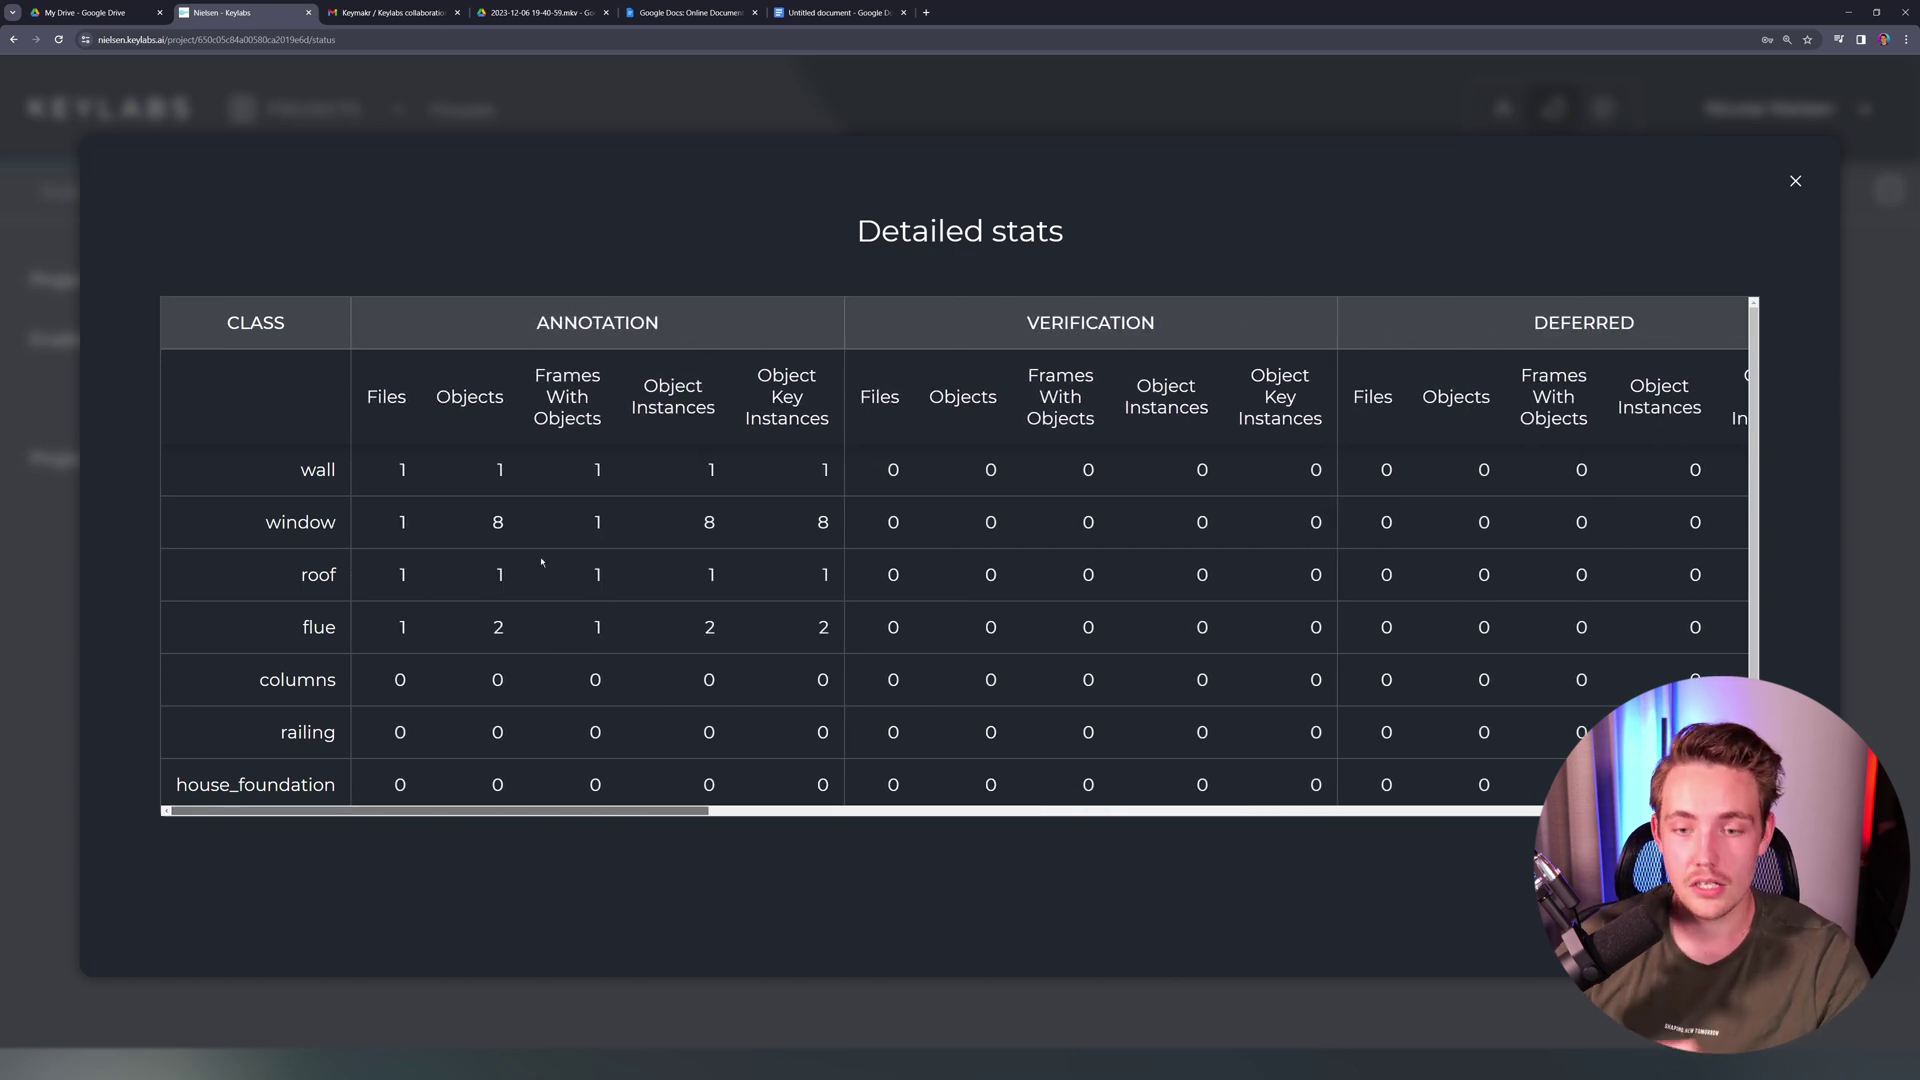